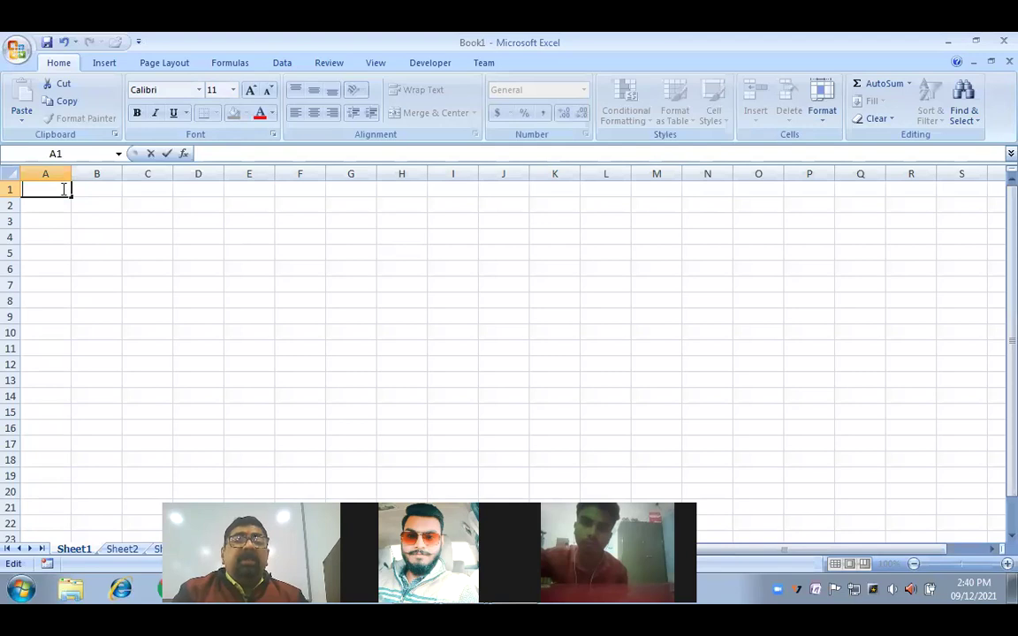
# Step: Enter the logical value false in cell A1 and true in cell F1
pyautogui.write('false')
pyautogui.press('Return')
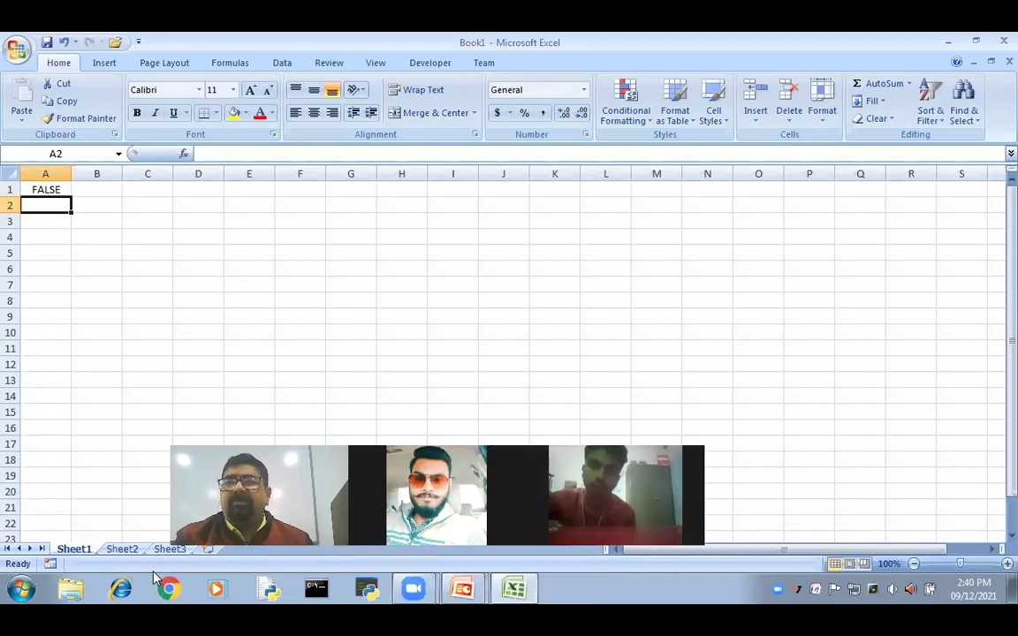
pyautogui.click(292, 192)
pyautogui.write('true')
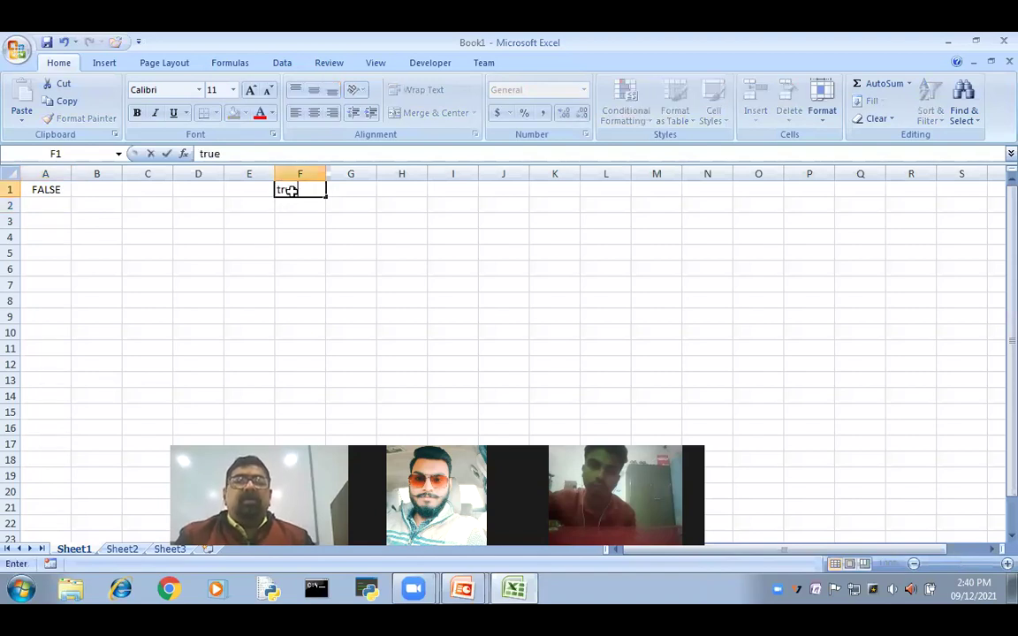
pyautogui.press('Return')
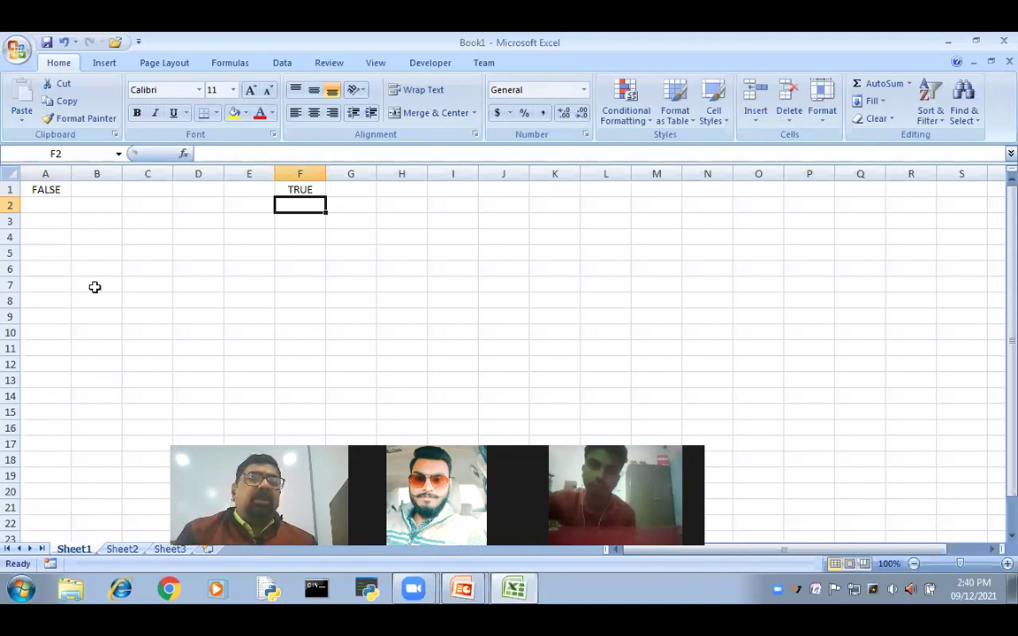
# Step: Clear the contents of cells A1 to D1
pyautogui.click(50, 191)
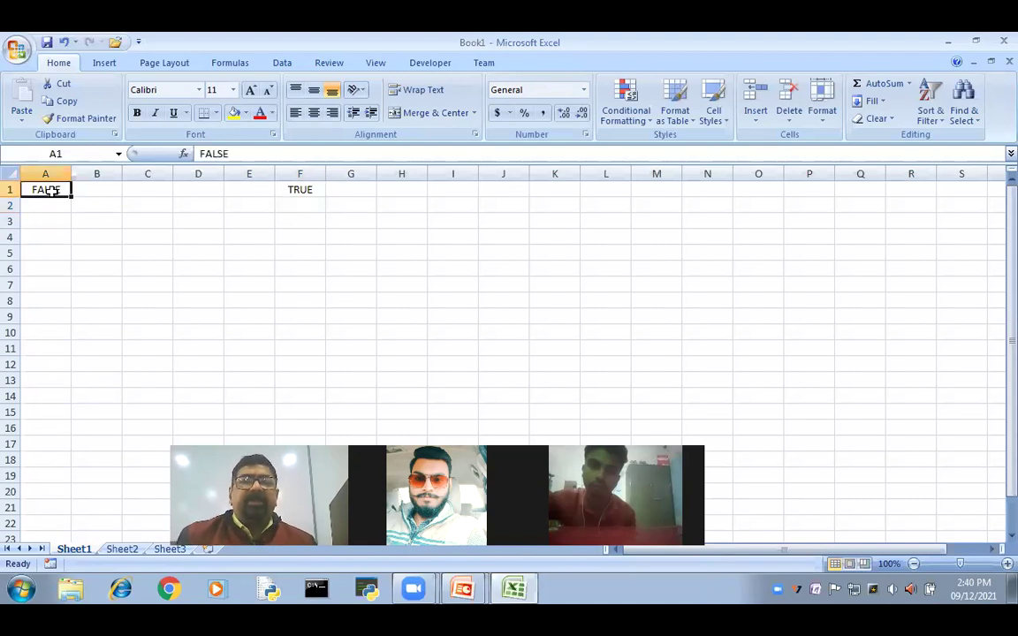
pyautogui.hotkey('shift', 'Right')
pyautogui.hotkey('shift', 'Right')
pyautogui.hotkey('shift', 'Right')
pyautogui.press('Delete')
# Step: Enter the headers empid, name, dept, gender and salary in A1:E1, and clear the value in F1
pyautogui.click(52, 191)
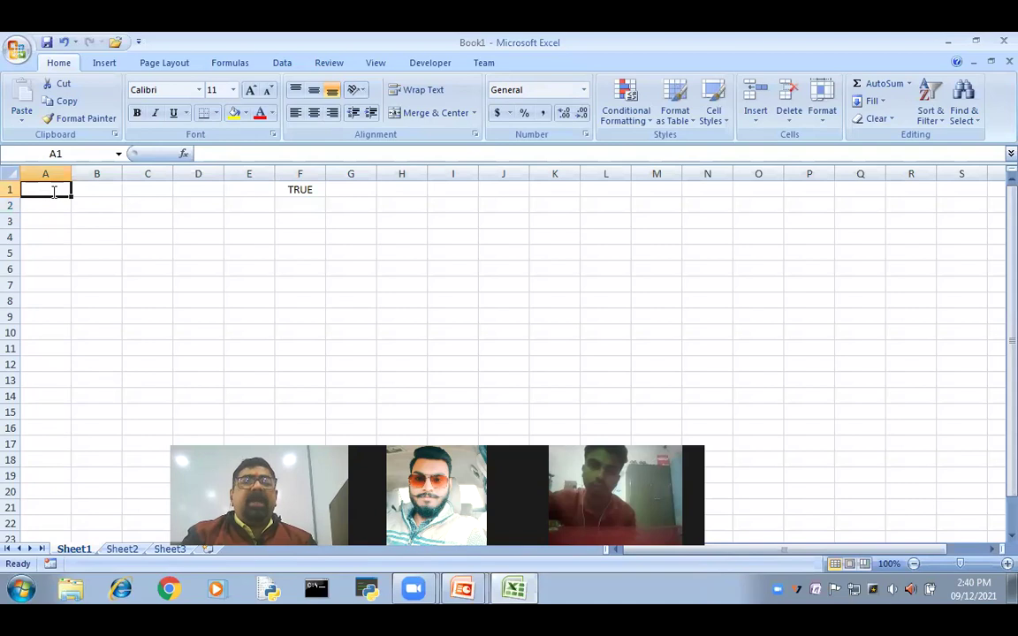
pyautogui.write('emp')
pyautogui.press('Tab')
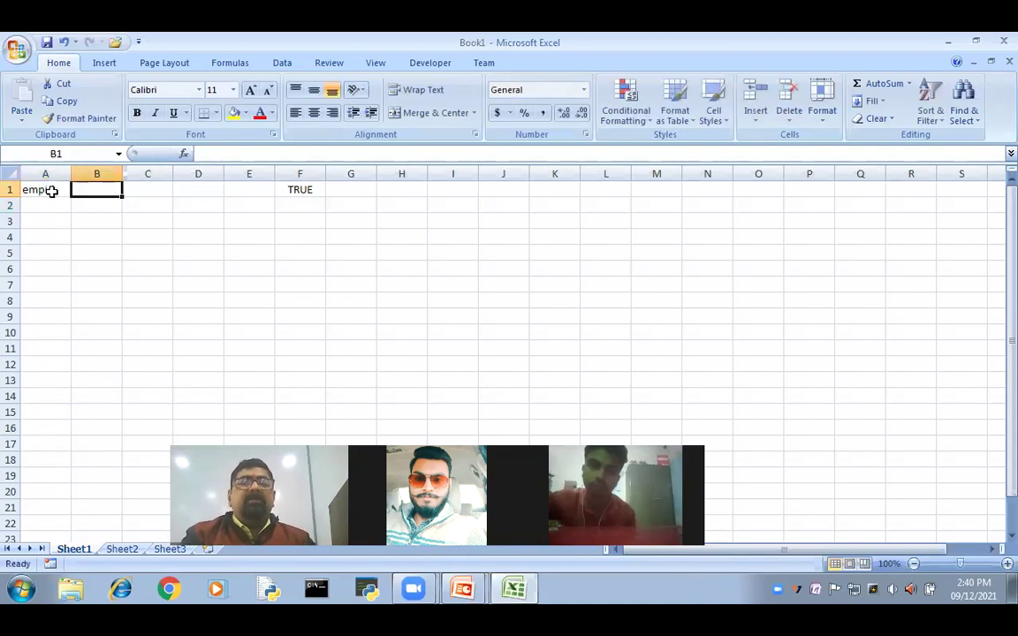
pyautogui.write('name')
pyautogui.press('Tab')
pyautogui.write('dep')
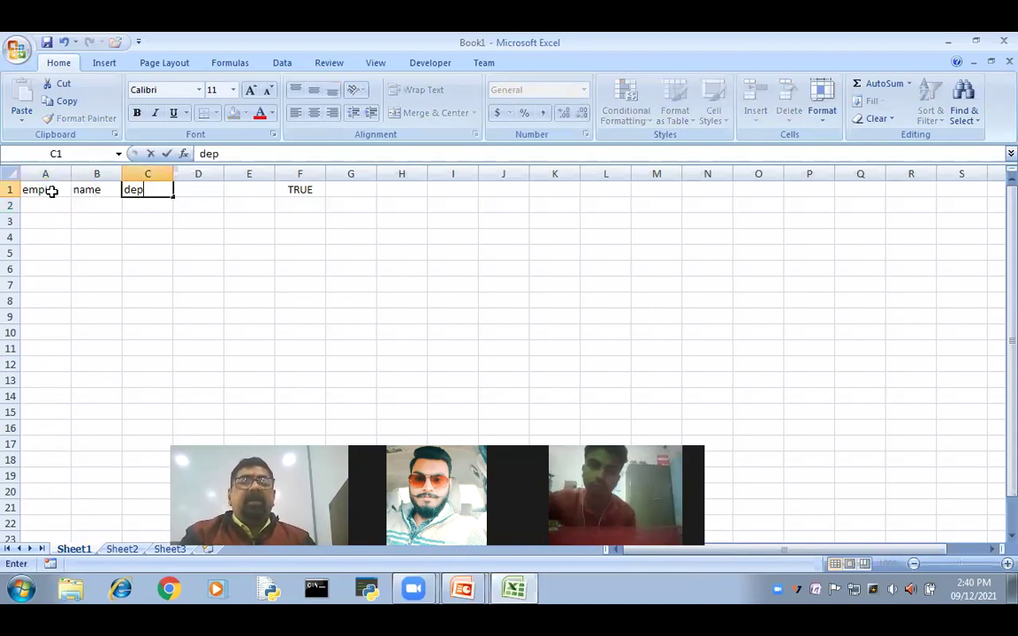
pyautogui.write('t')
pyautogui.press('Tab')
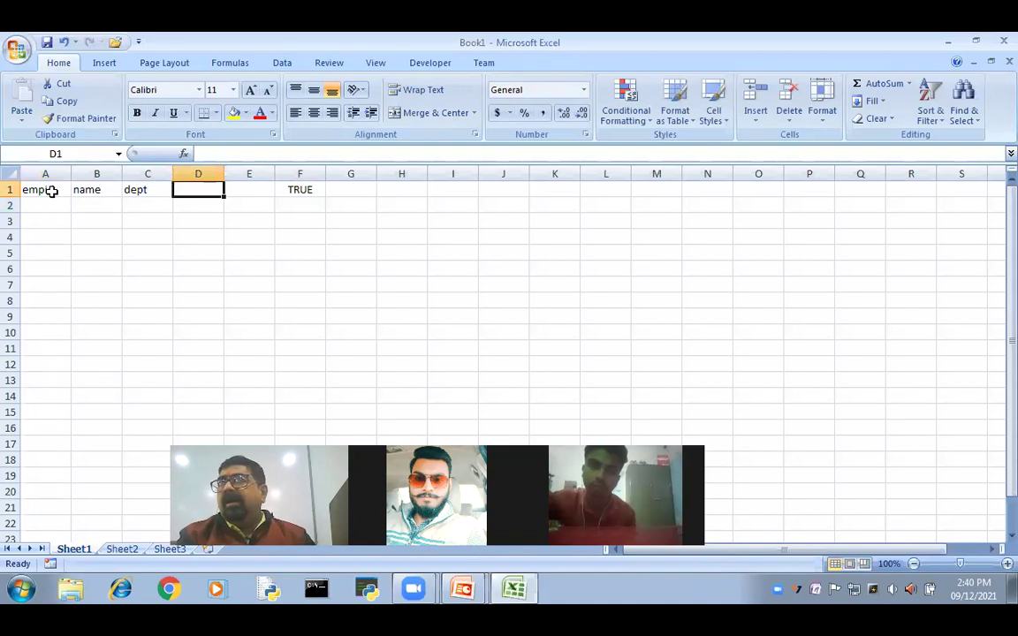
pyautogui.write('gender')
pyautogui.press('Tab')
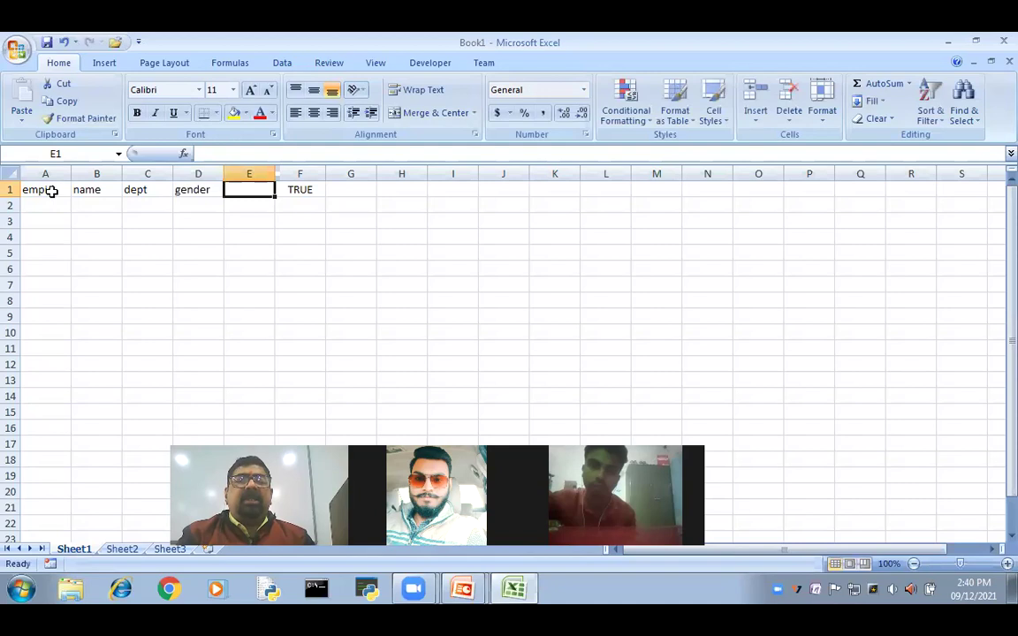
pyautogui.write('salary')
pyautogui.press('Tab')
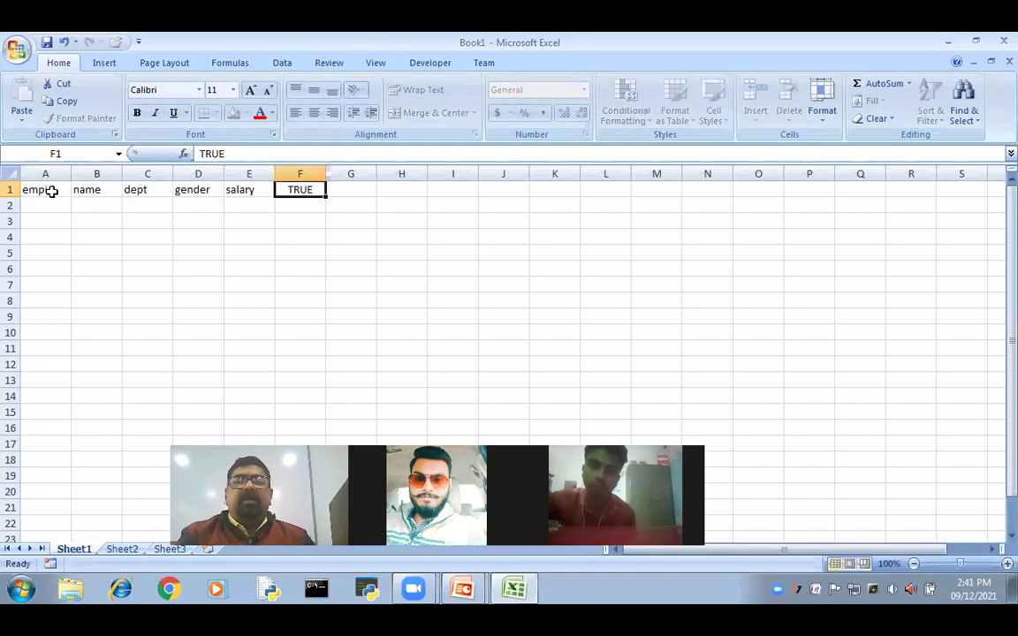
pyautogui.press('Delete')
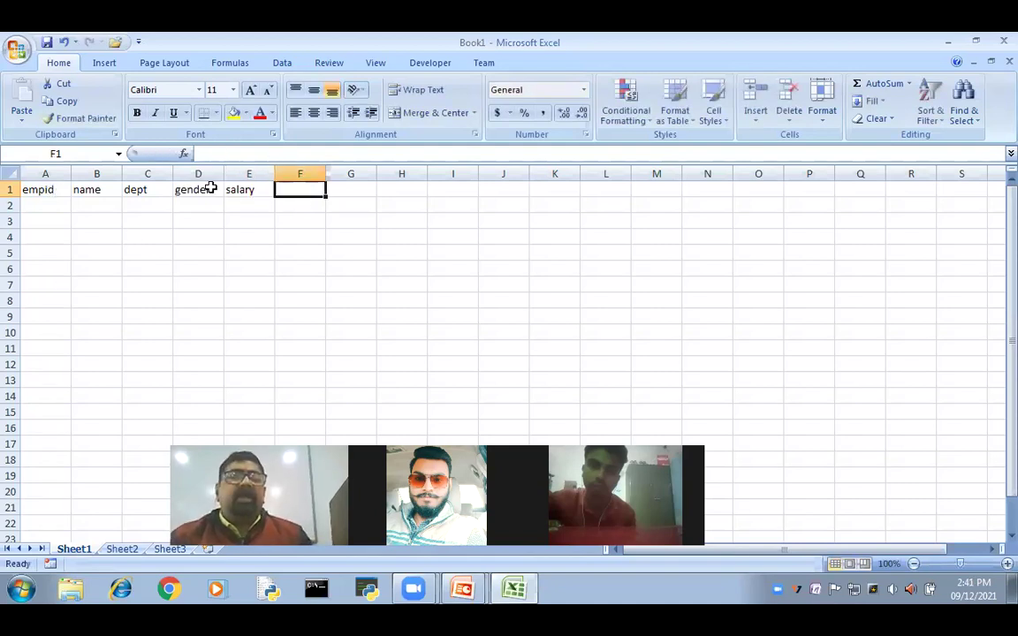
# Step: Insert a new column before the salary column and give it the header city
pyautogui.click(237, 174)
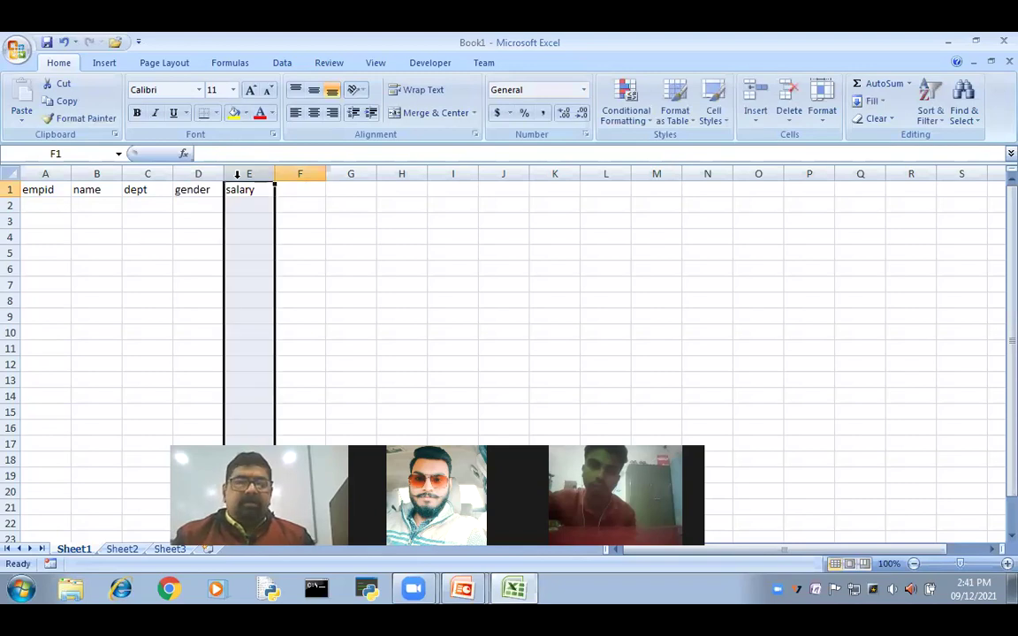
pyautogui.rightClick(236, 187)
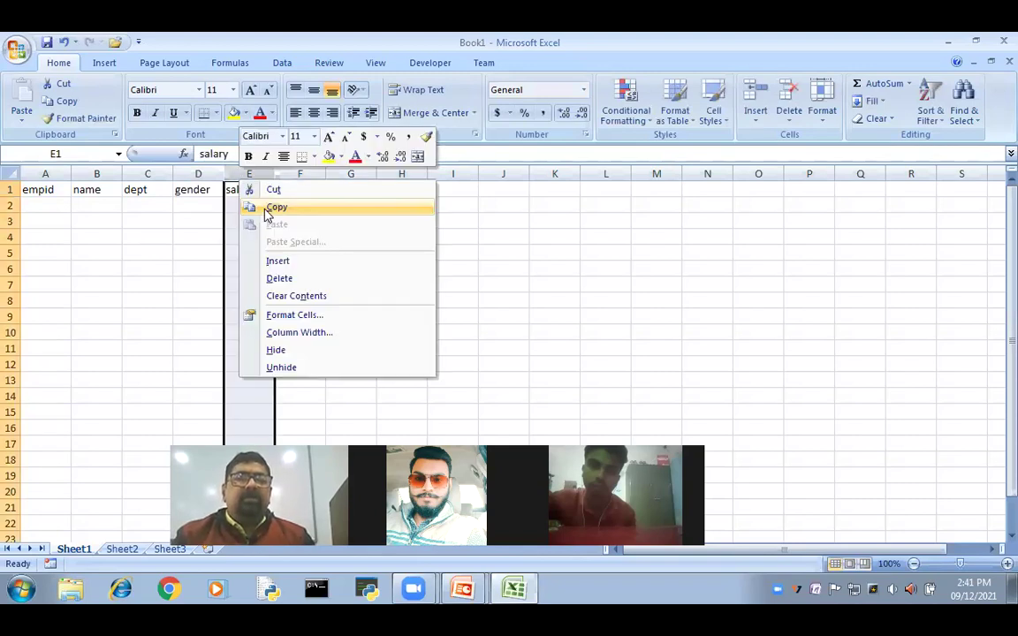
pyautogui.click(277, 260)
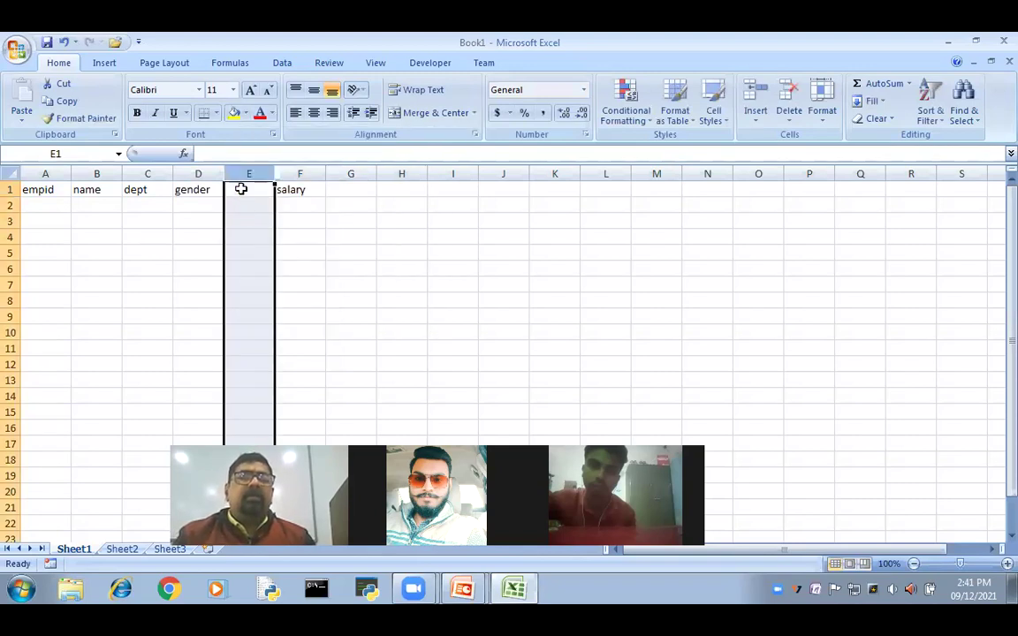
pyautogui.click(240, 189)
pyautogui.write('city')
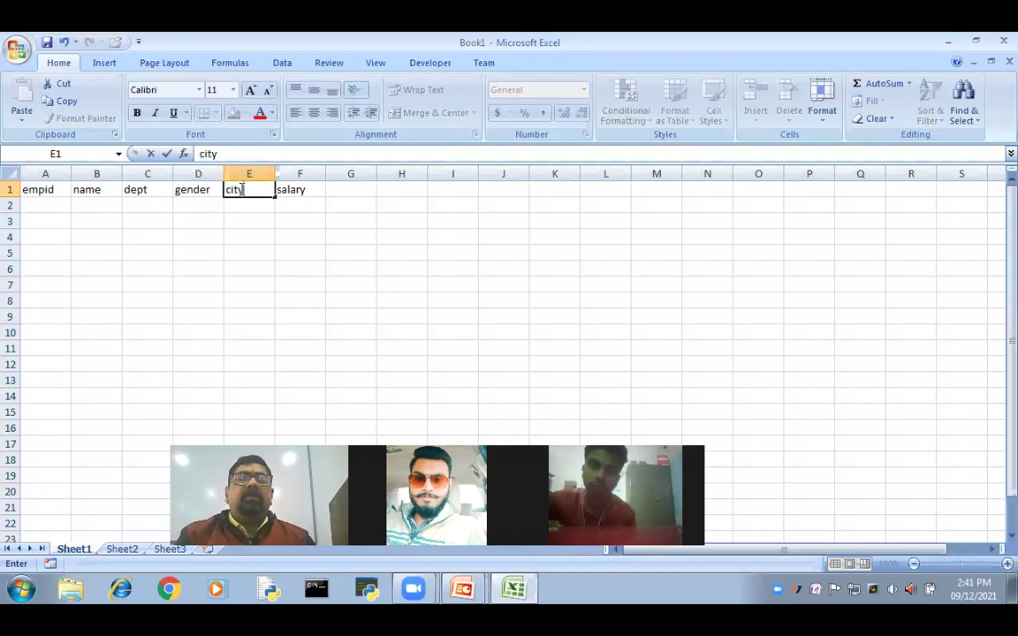
pyautogui.click(250, 284)
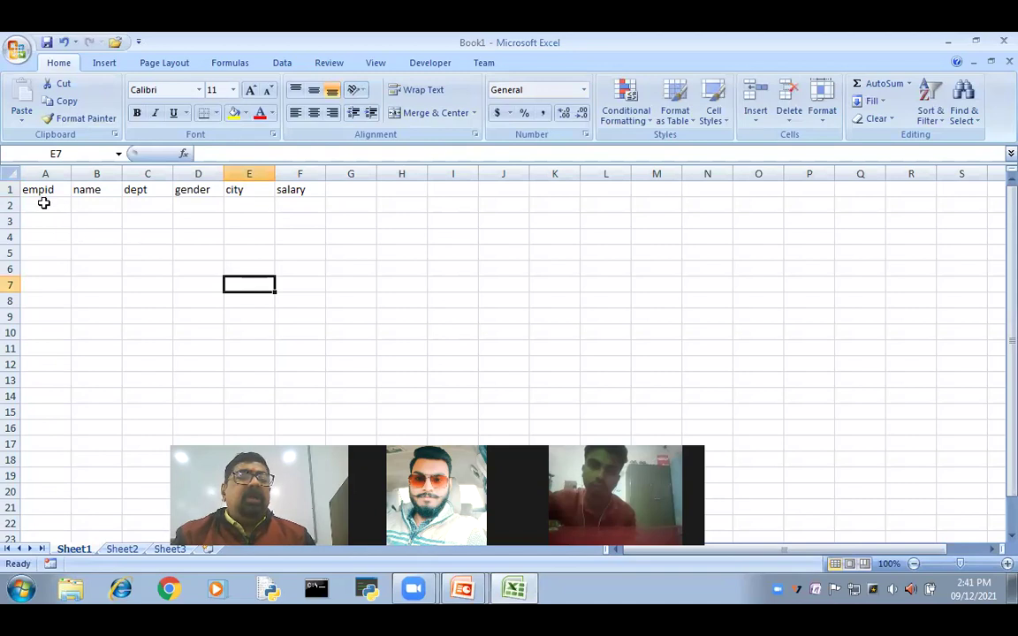
# Step: Format the header cells A1:F1 with red font color and bold
pyautogui.click(37, 189)
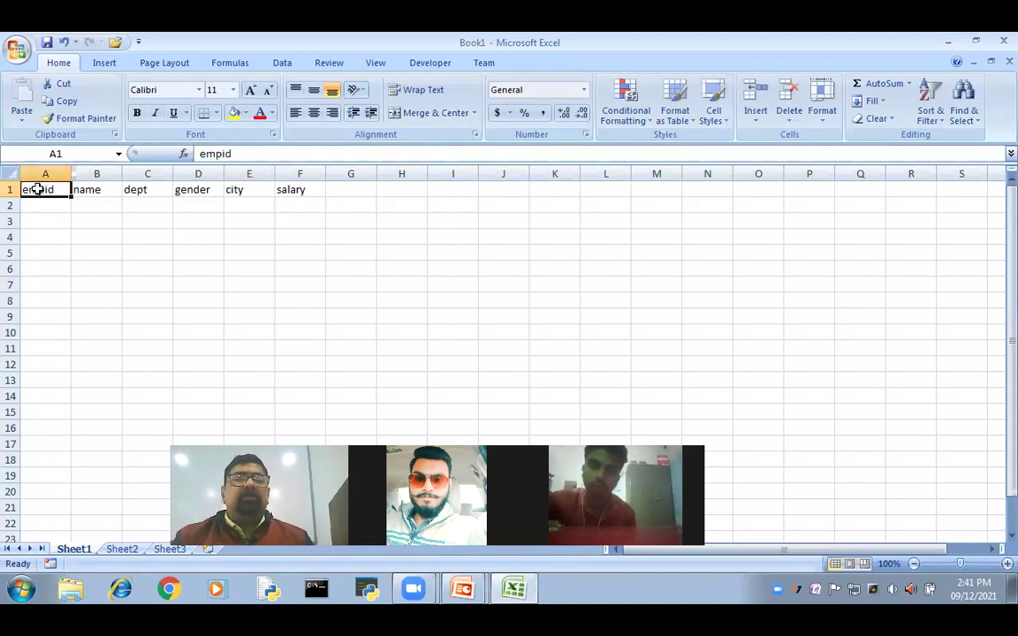
pyautogui.hotkey('shift', 'Right')
pyautogui.hotkey('shift', 'Right')
pyautogui.hotkey('shift', 'Right')
pyautogui.hotkey('shift', 'Right')
pyautogui.hotkey('shift', 'Right')
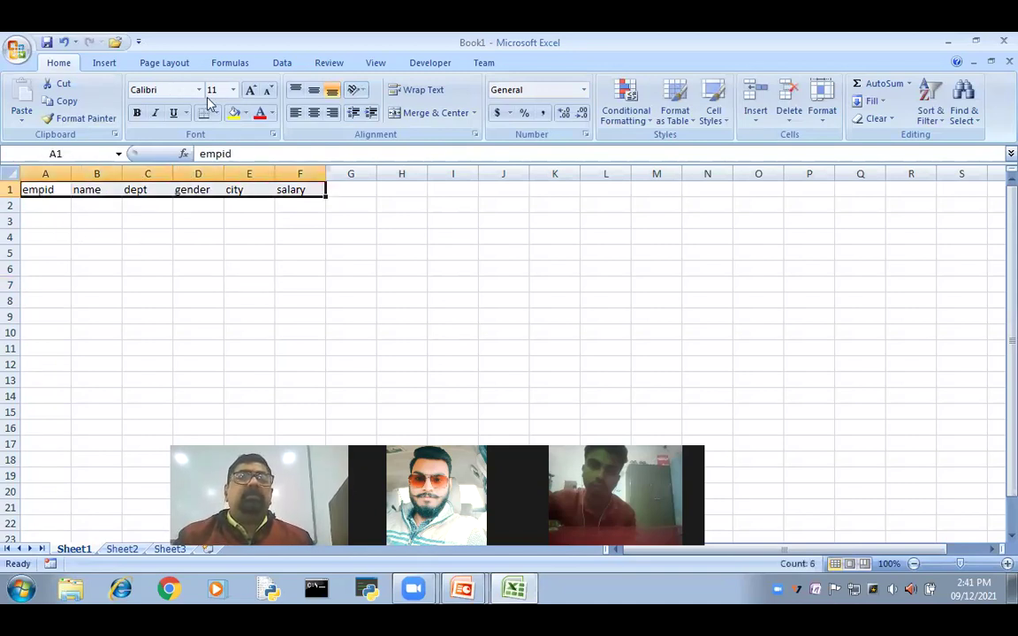
pyautogui.click(260, 117)
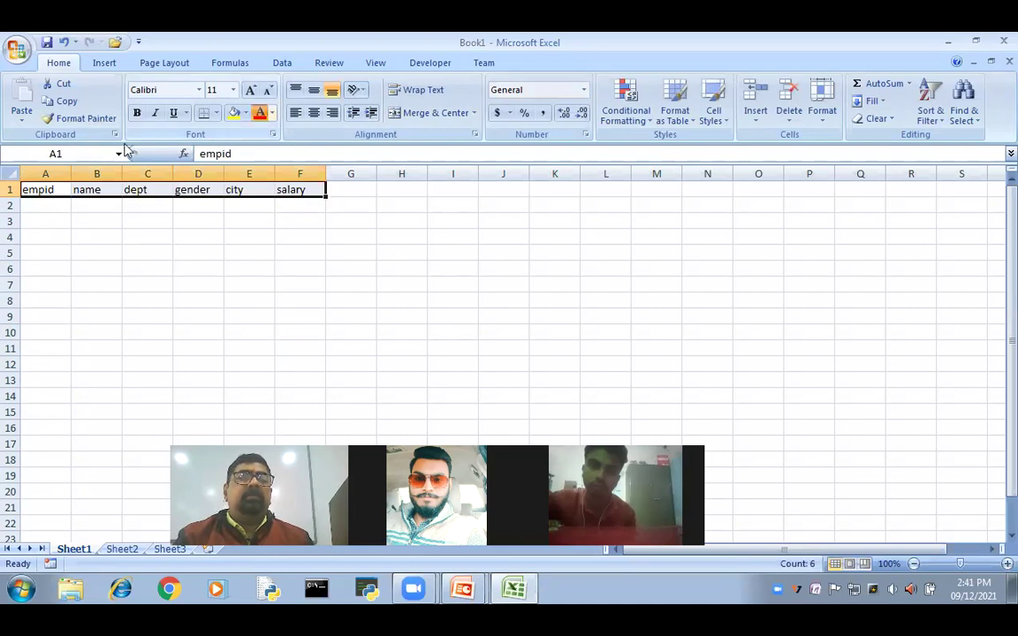
pyautogui.click(135, 112)
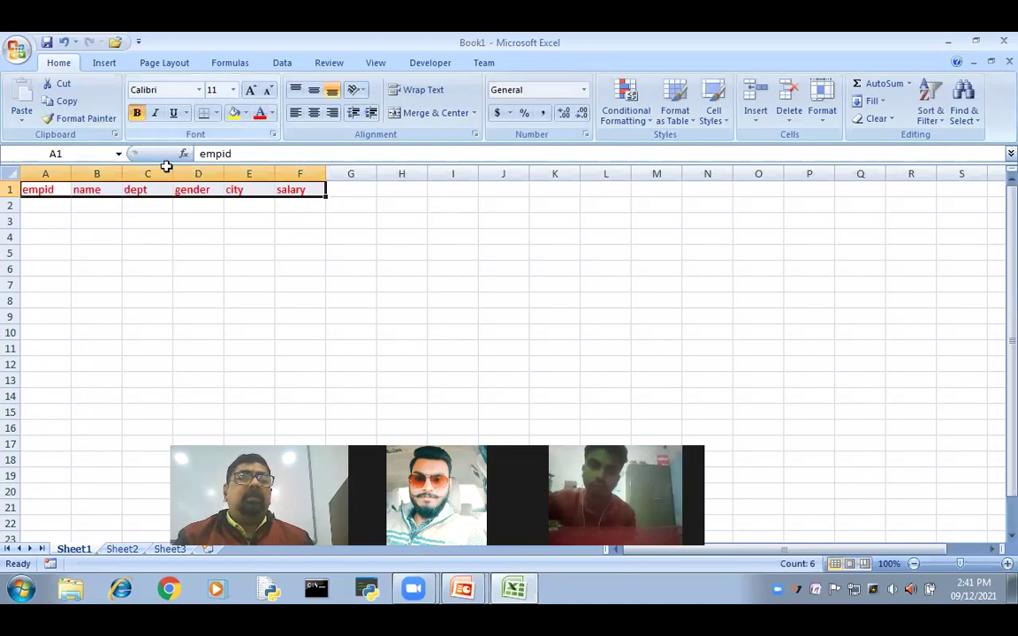
# Step: Start the first record in row 2 with empid 1, the employee's name and dept IT
pyautogui.click(55, 206)
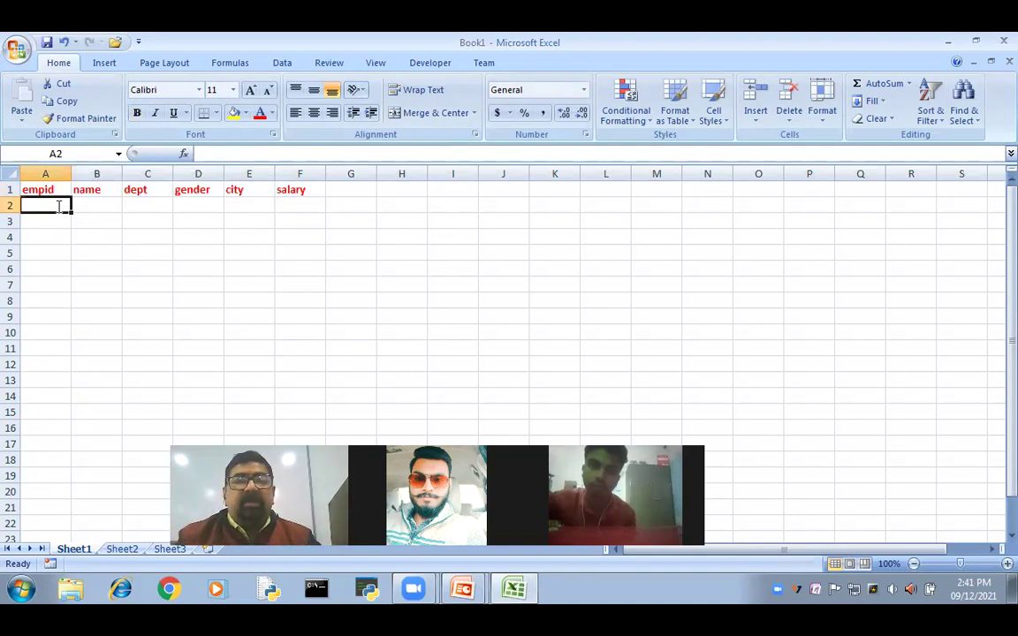
pyautogui.write('1')
pyautogui.press('Return')
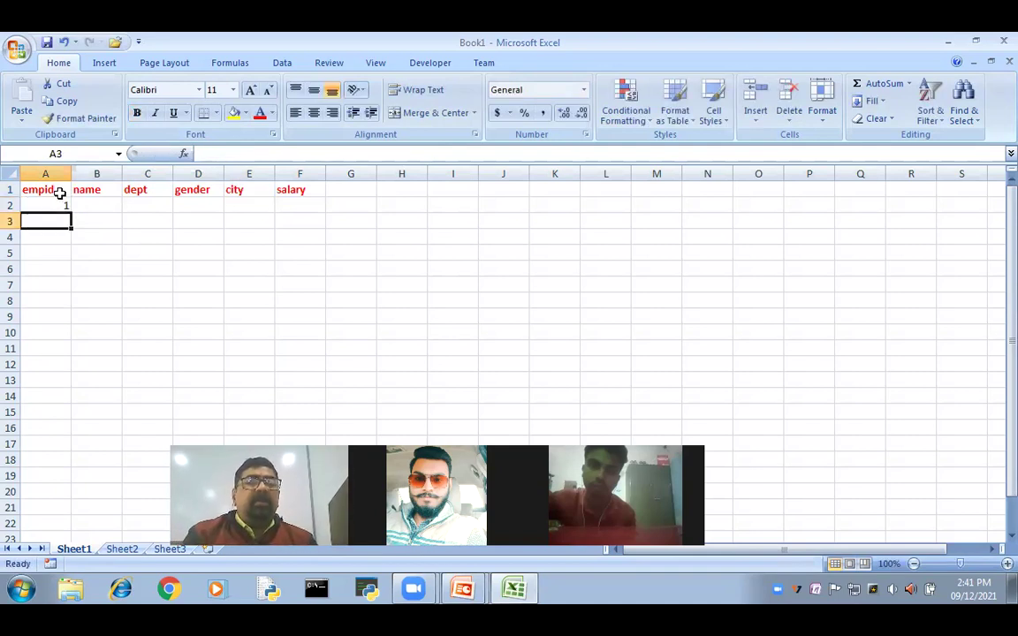
pyautogui.click(85, 201)
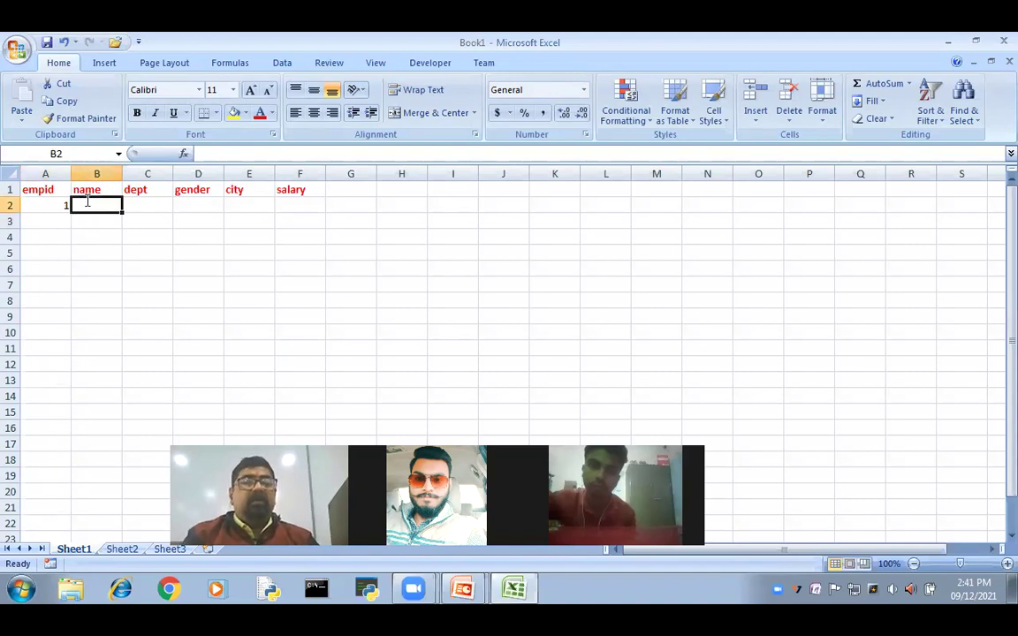
pyautogui.write('SANTOSH')
pyautogui.press('Tab')
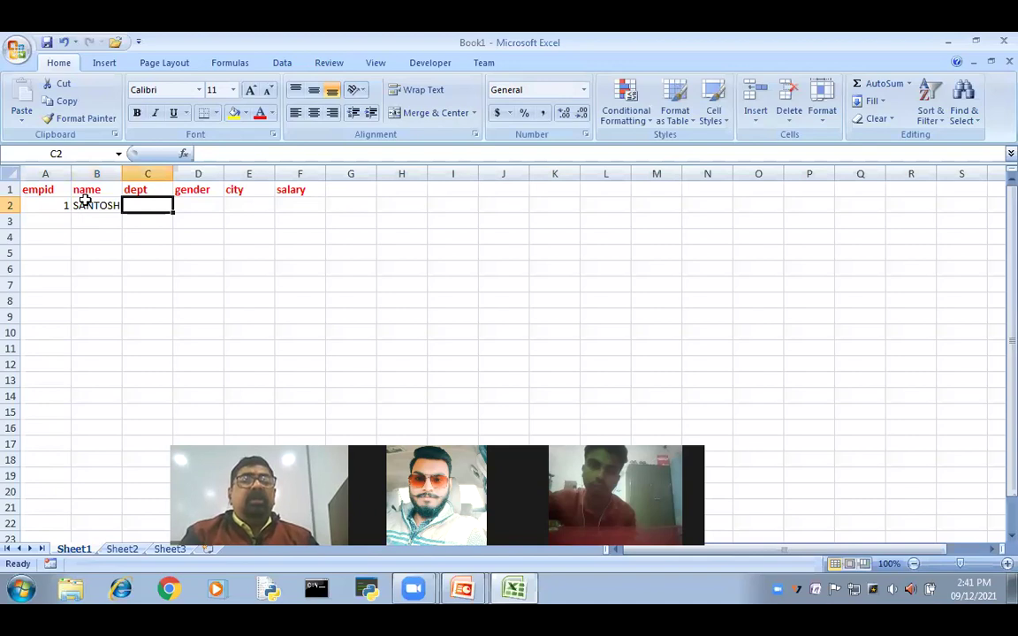
pyautogui.write('IT')
pyautogui.press('Tab')
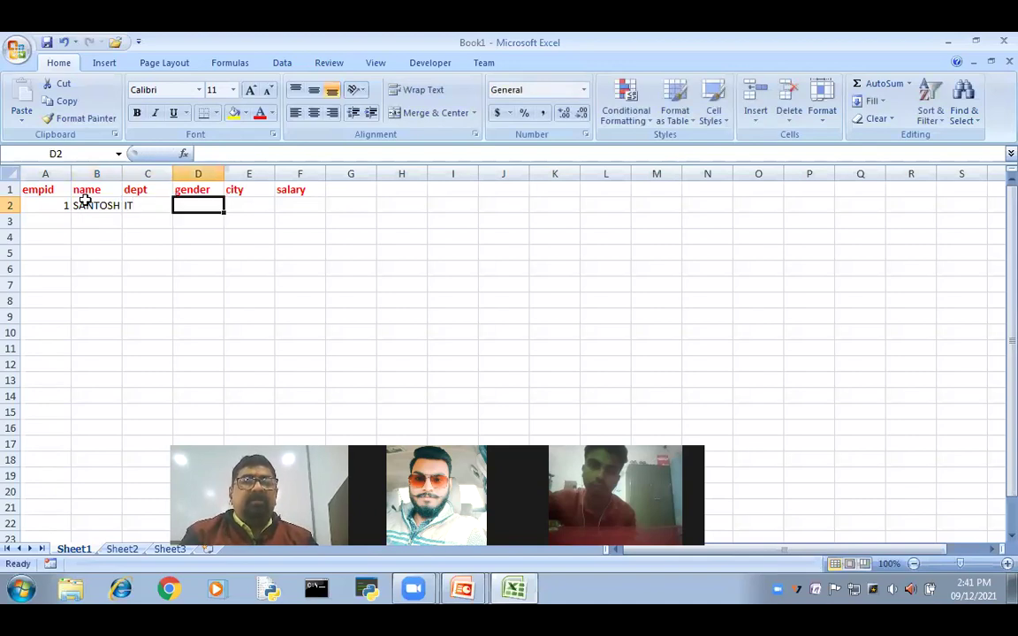
# Step: Complete the record in row 2 with gender M, city PATNA and salary 30000
pyautogui.write('M')
pyautogui.press('Tab')
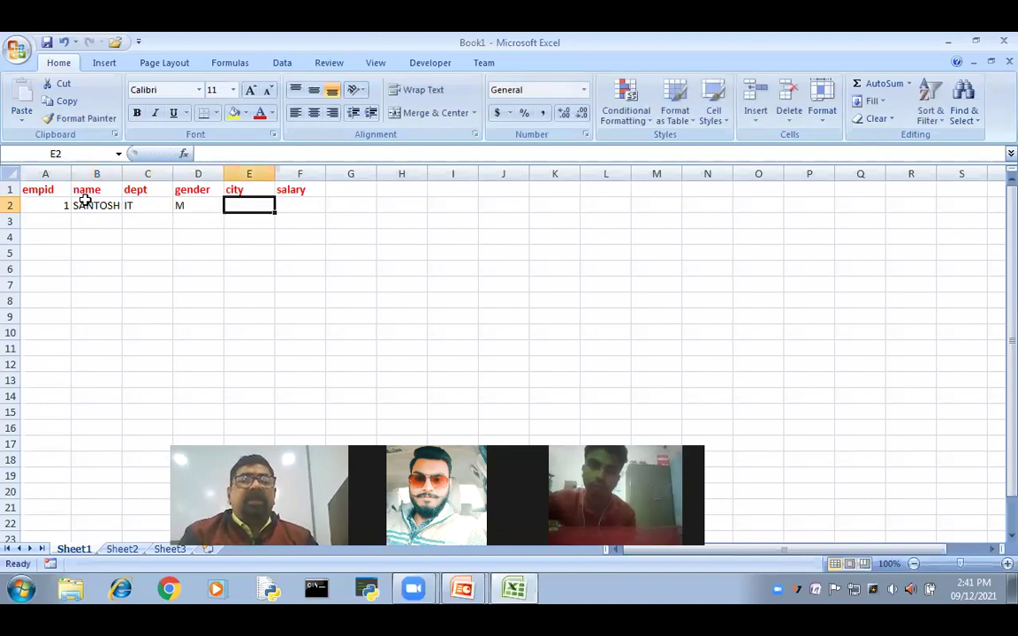
pyautogui.write('PATNA')
pyautogui.press('Tab')
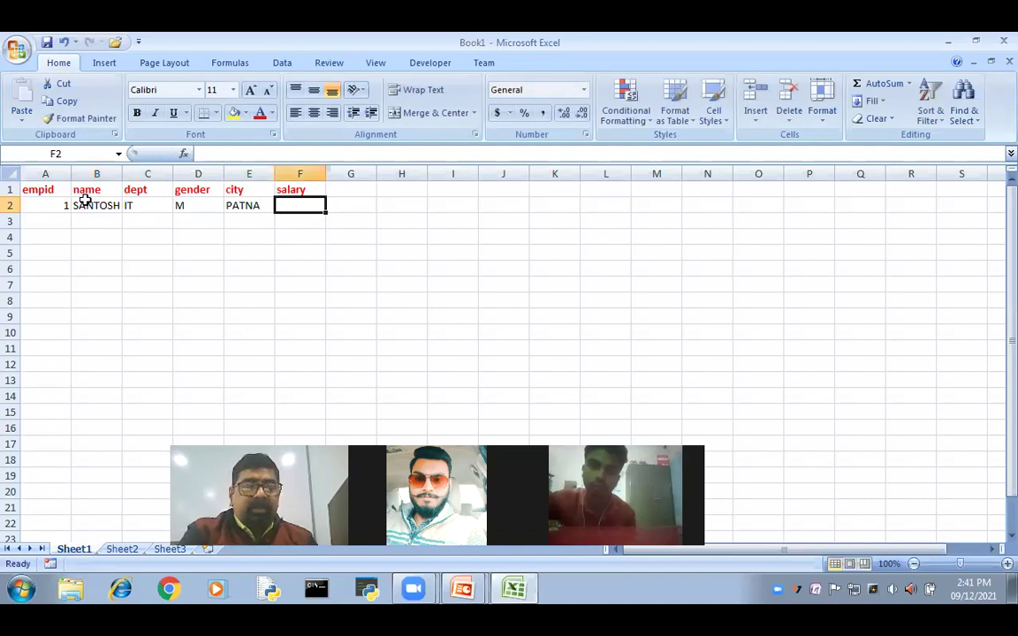
pyautogui.write('30000')
pyautogui.press('Return')
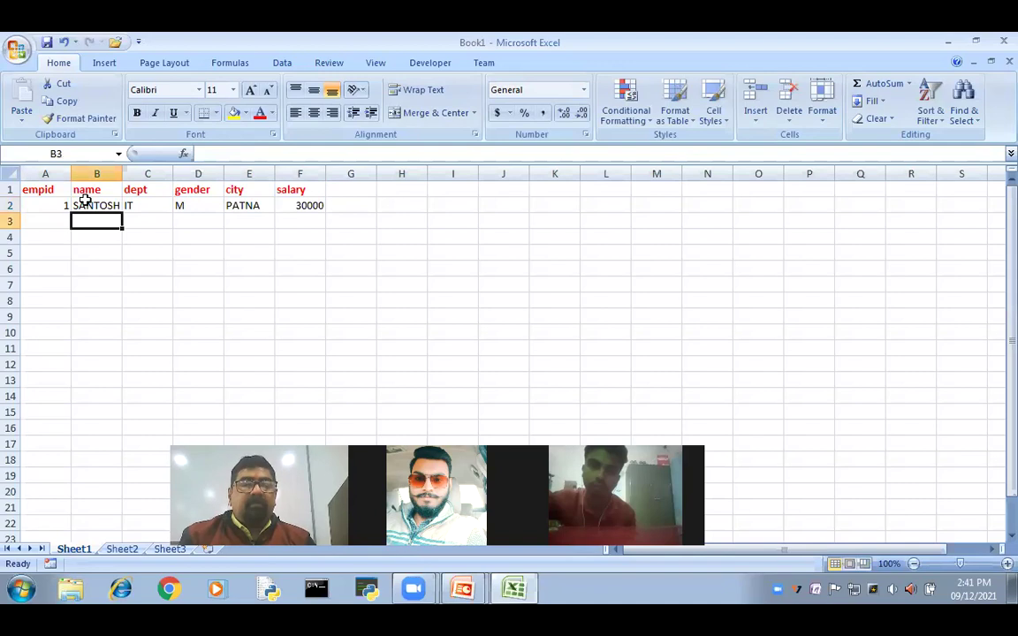
# Step: Start the second record in row 3 with empid 2, the employee's name and dept MARKETING
pyautogui.press('Left')
pyautogui.write('2')
pyautogui.press('Tab')
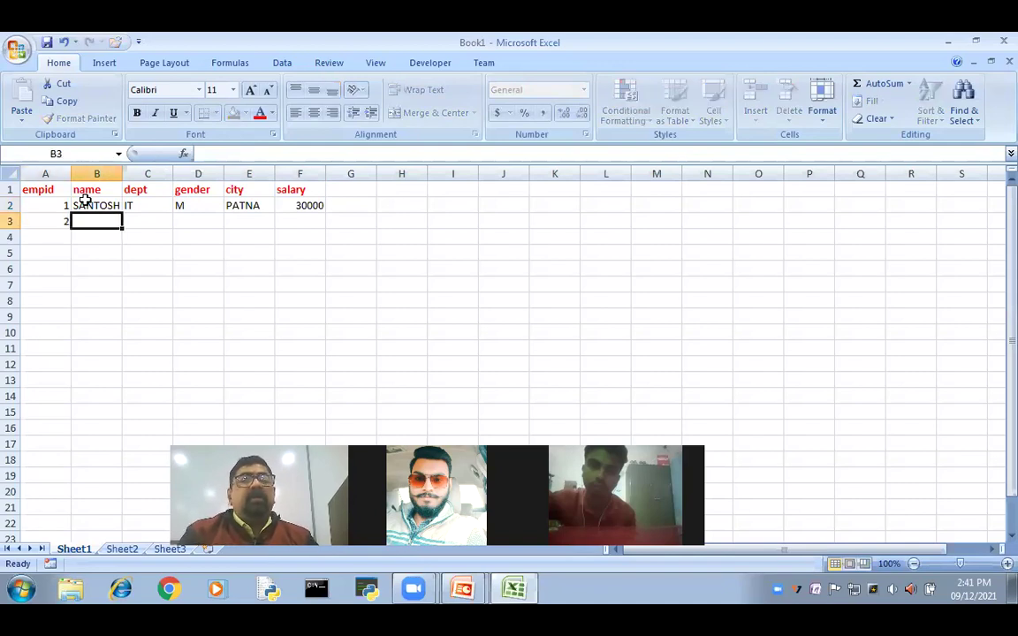
pyautogui.write('MANISH')
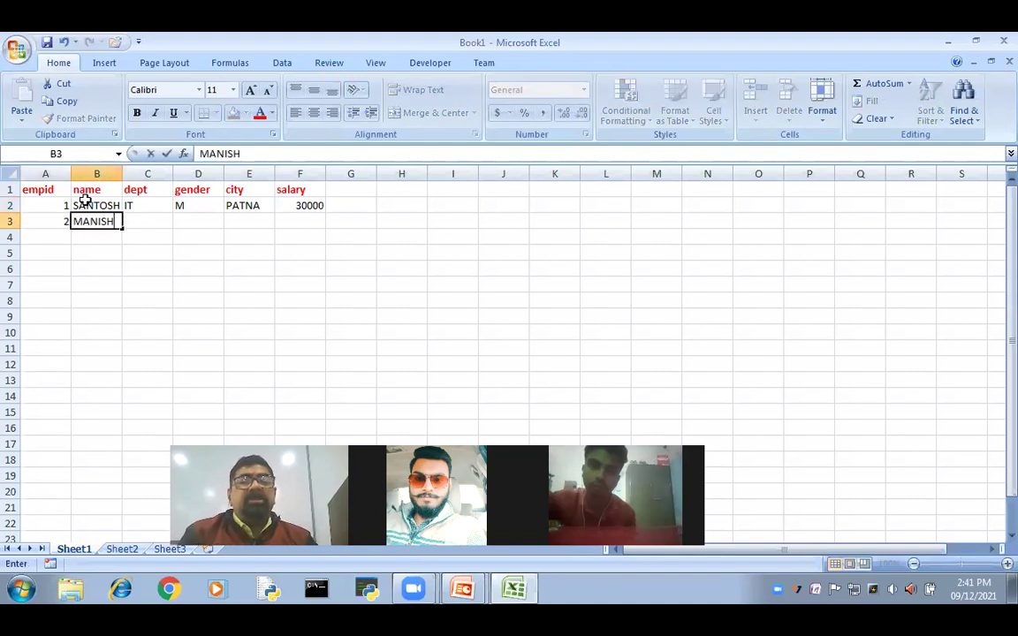
pyautogui.press('Tab')
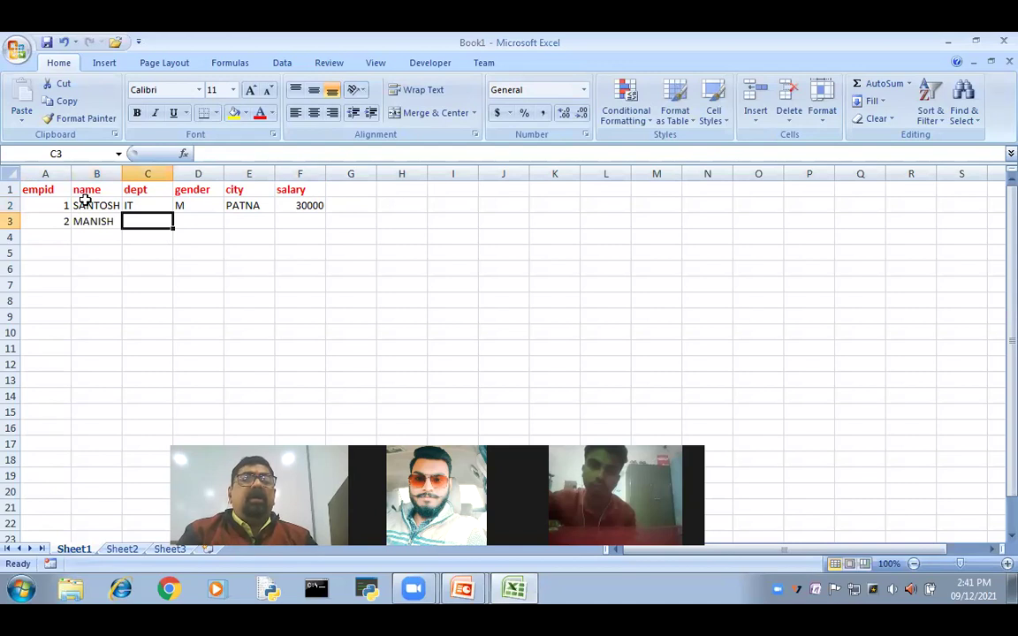
pyautogui.write('MARKET')
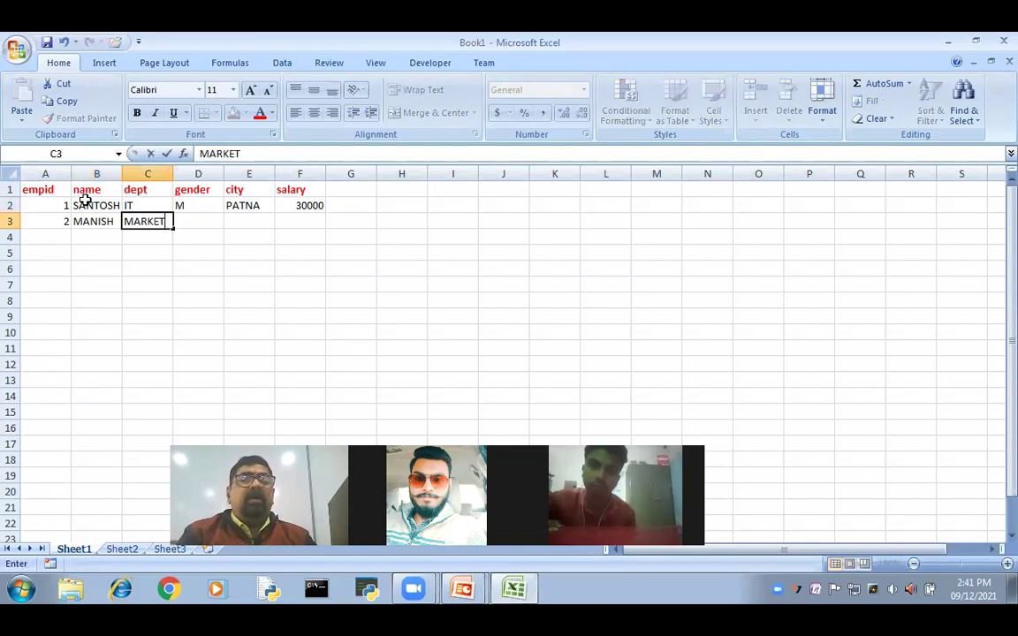
pyautogui.write('ING')
pyautogui.press('Tab')
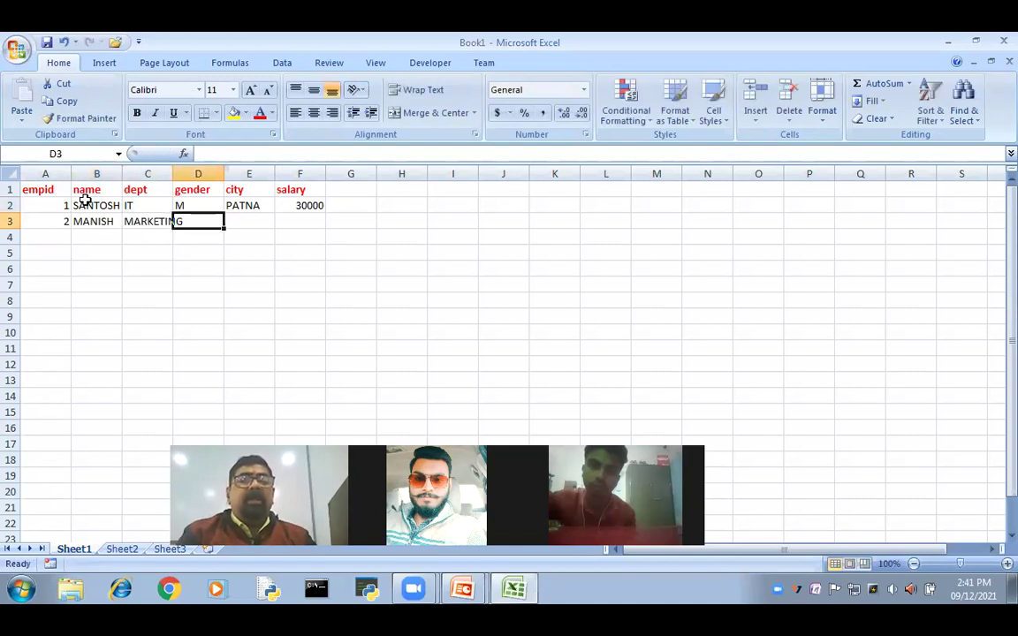
# Step: Complete the record in row 3 with gender M, city GAYA and salary 35000, and autofit the name column's width
pyautogui.write('M')
pyautogui.press('Tab')
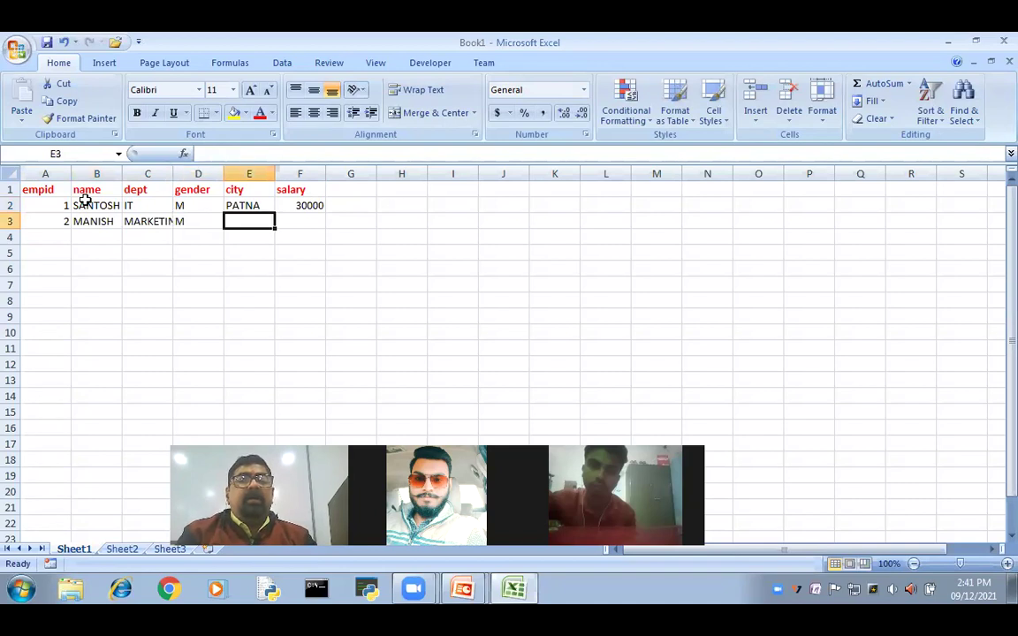
pyautogui.write('PANA')
pyautogui.press('BackSpace')
pyautogui.press('BackSpace')
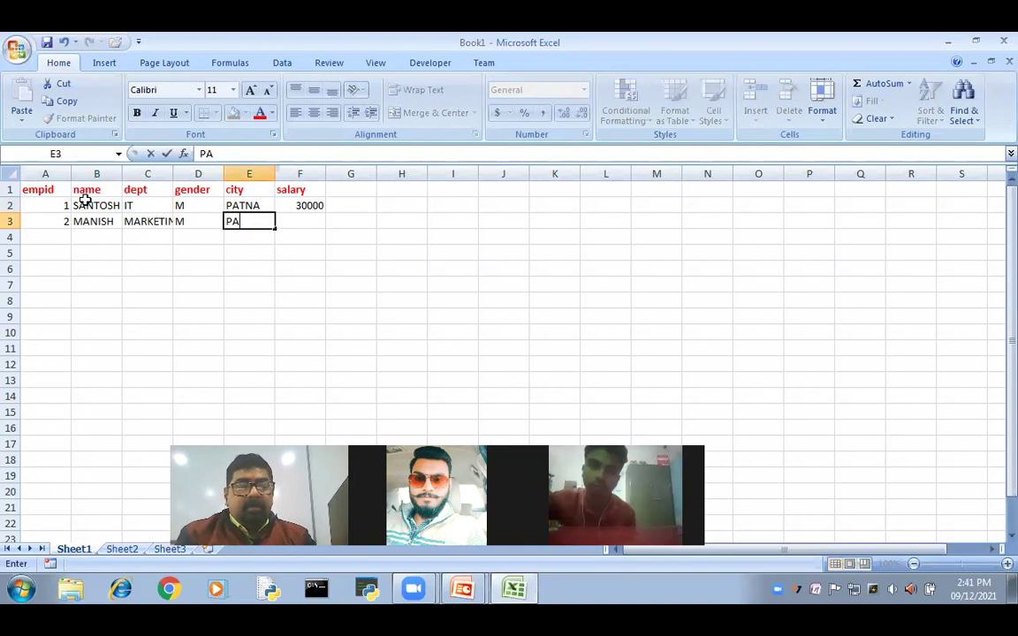
pyautogui.press('BackSpace')
pyautogui.press('BackSpace')
pyautogui.write('GAYA')
pyautogui.press('Tab')
pyautogui.write('35000')
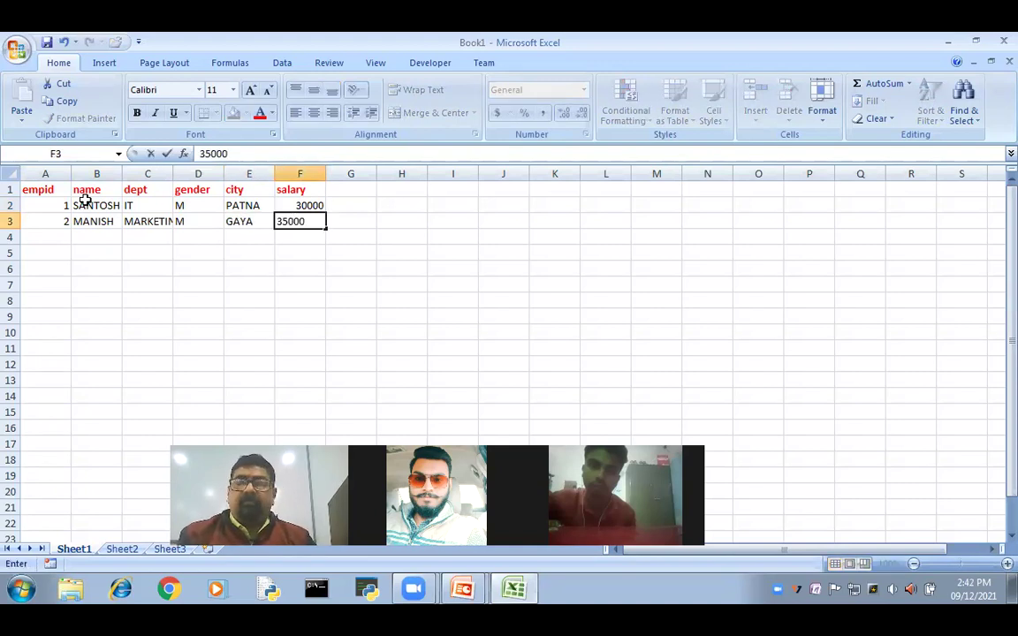
pyautogui.press('Return')
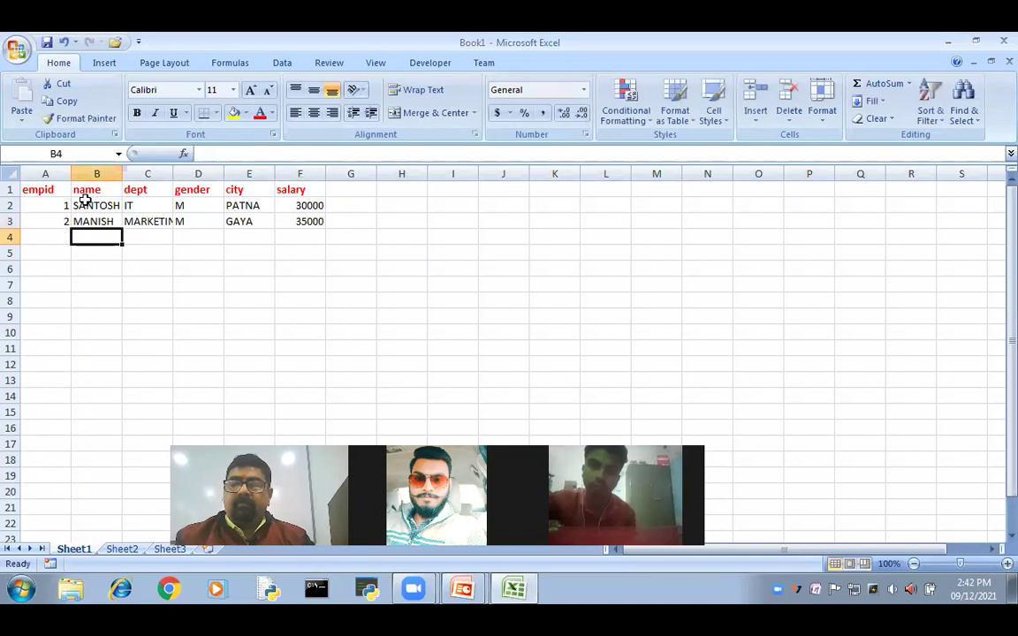
pyautogui.doubleClick(122, 175)
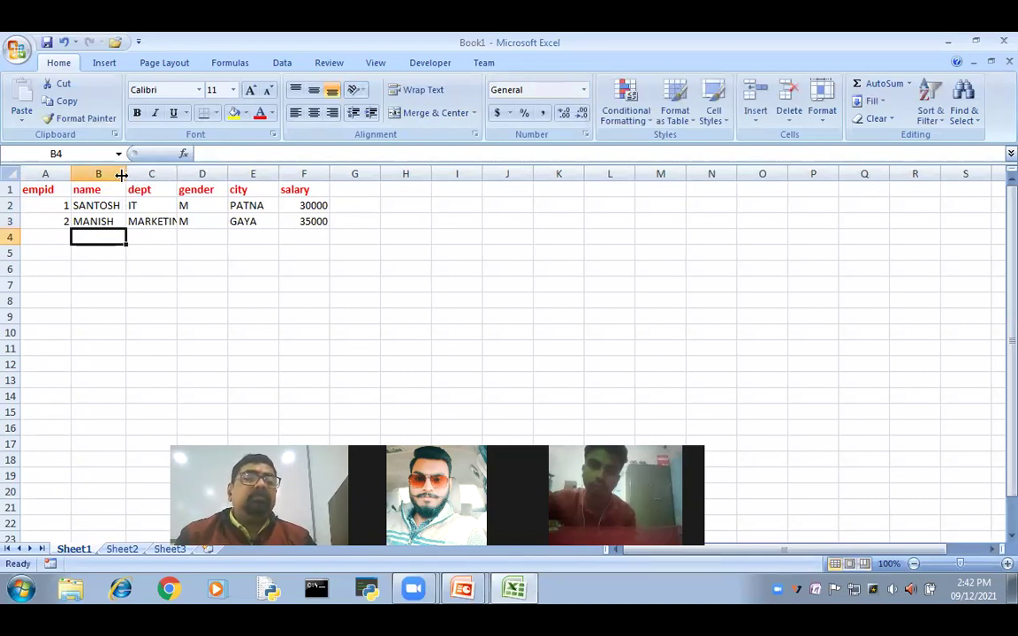
# Step: Start the third record in row 4 with empid 3, the employee's name and dept HR
pyautogui.click(41, 234)
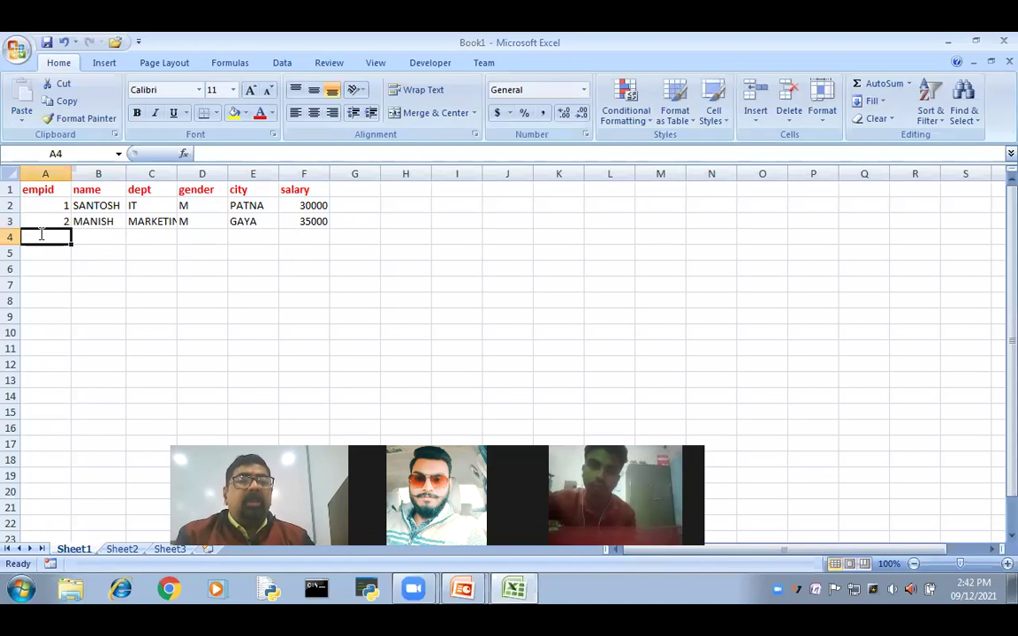
pyautogui.write('3')
pyautogui.press('Tab')
pyautogui.write('SA')
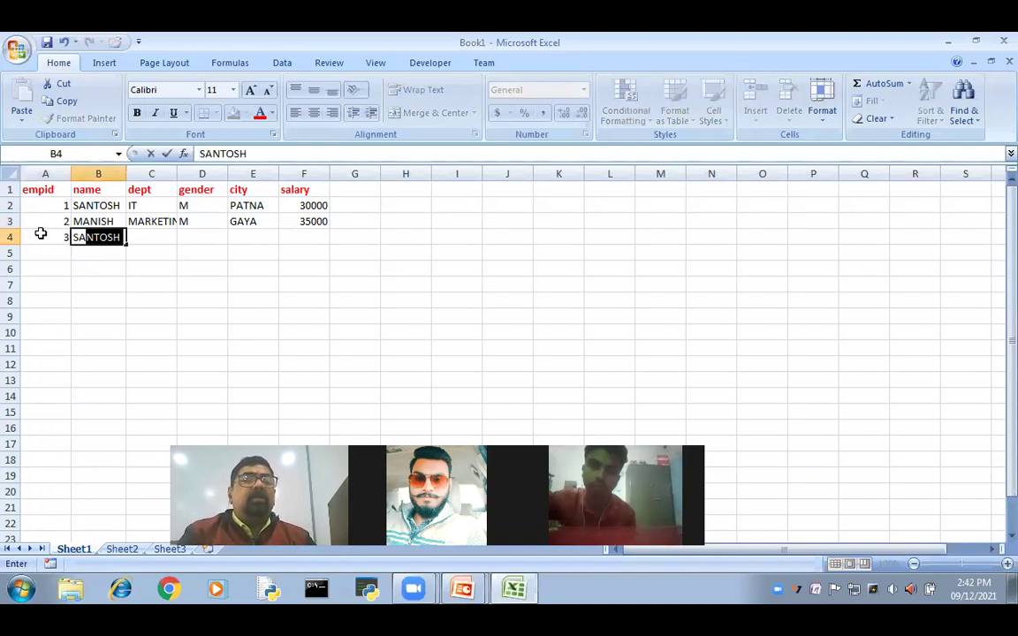
pyautogui.write('NGITA')
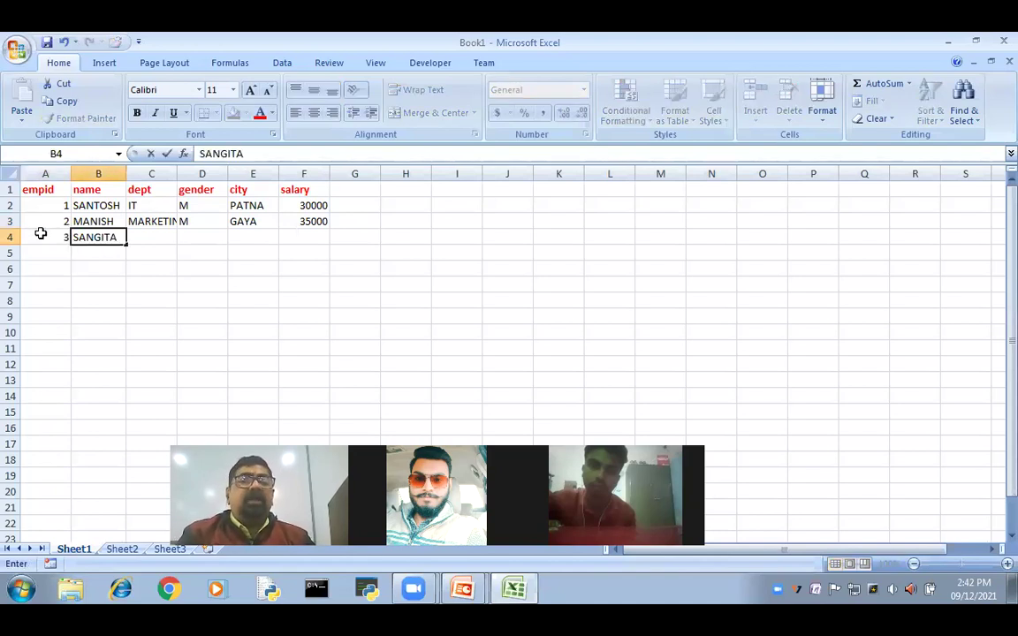
pyautogui.press('Tab')
pyautogui.write('H')
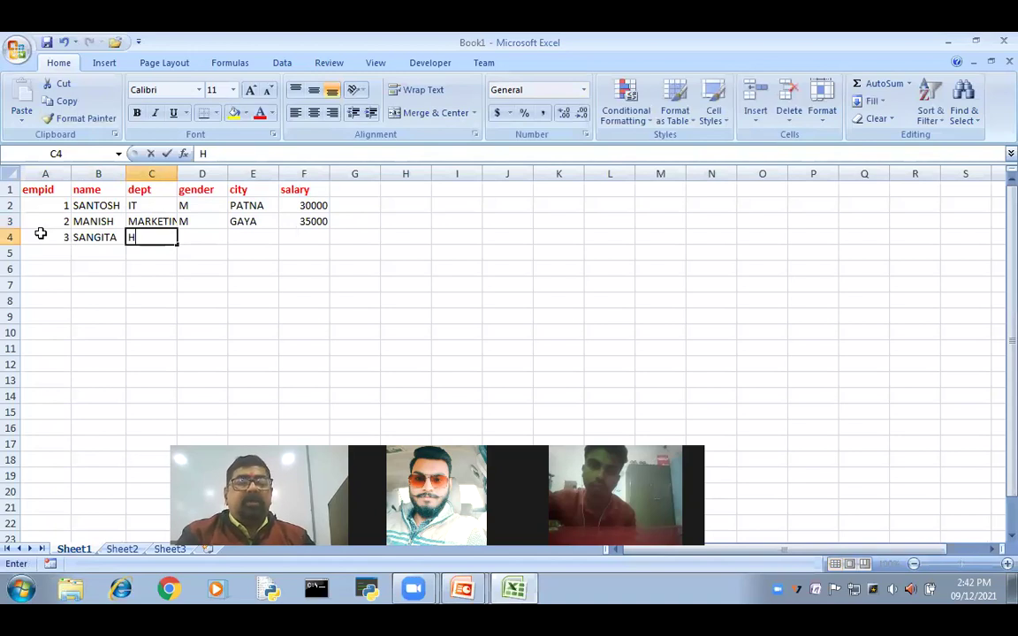
pyautogui.write('R')
pyautogui.press('Tab')
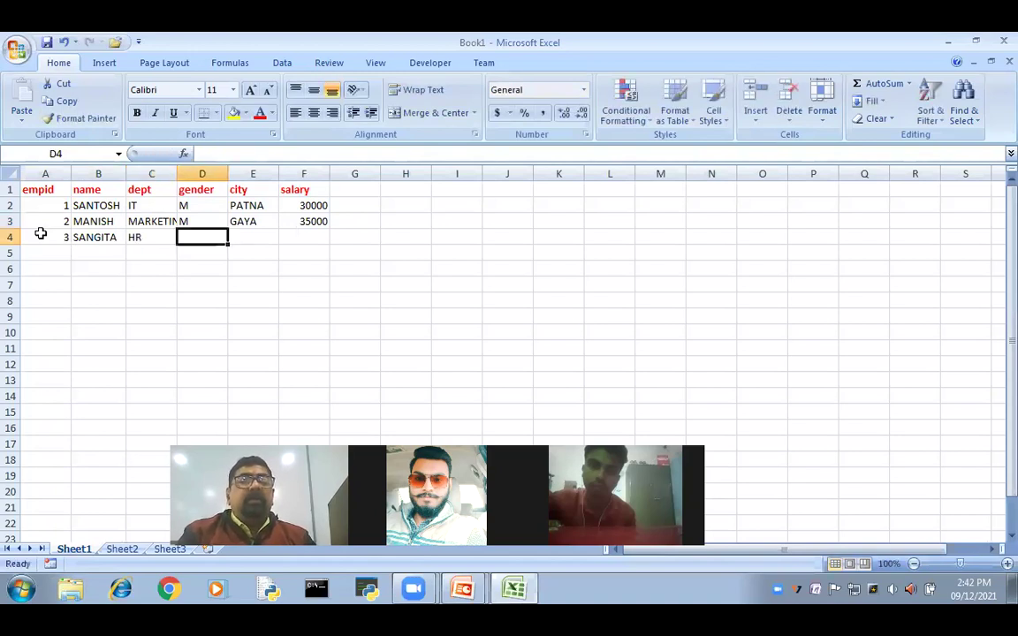
# Step: Complete the record in row 4 with gender F, city GAYA and salary 32000
pyautogui.write('F')
pyautogui.press('Tab')
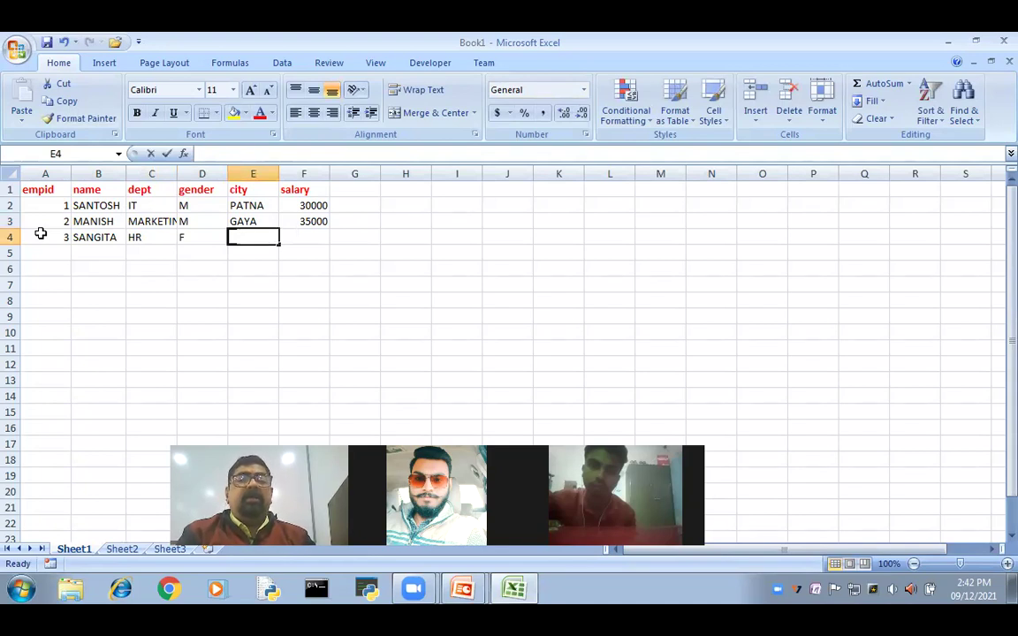
pyautogui.write('GAYA')
pyautogui.press('Tab')
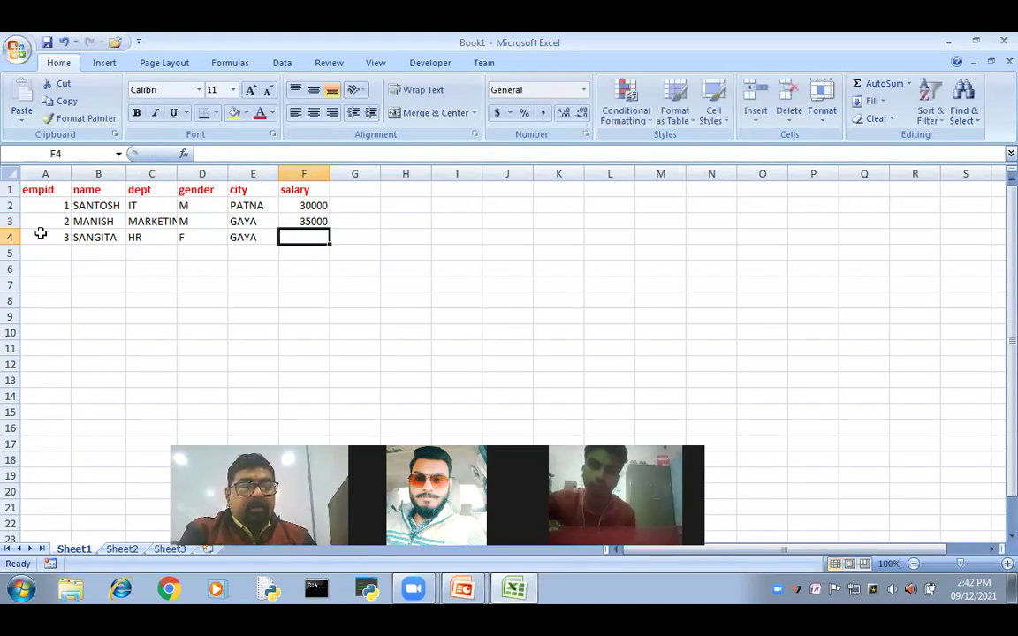
pyautogui.write('32000')
pyautogui.press('Return')
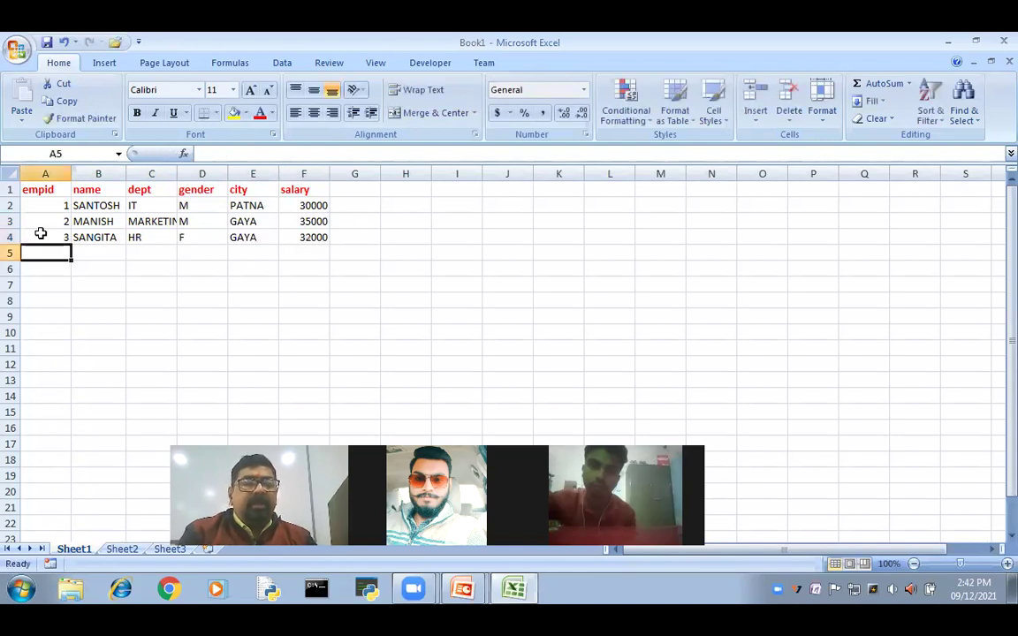
# Step: Start the fourth record in row 5 with empid 4, the employee's name and dept HR
pyautogui.write('4')
pyautogui.press('Tab')
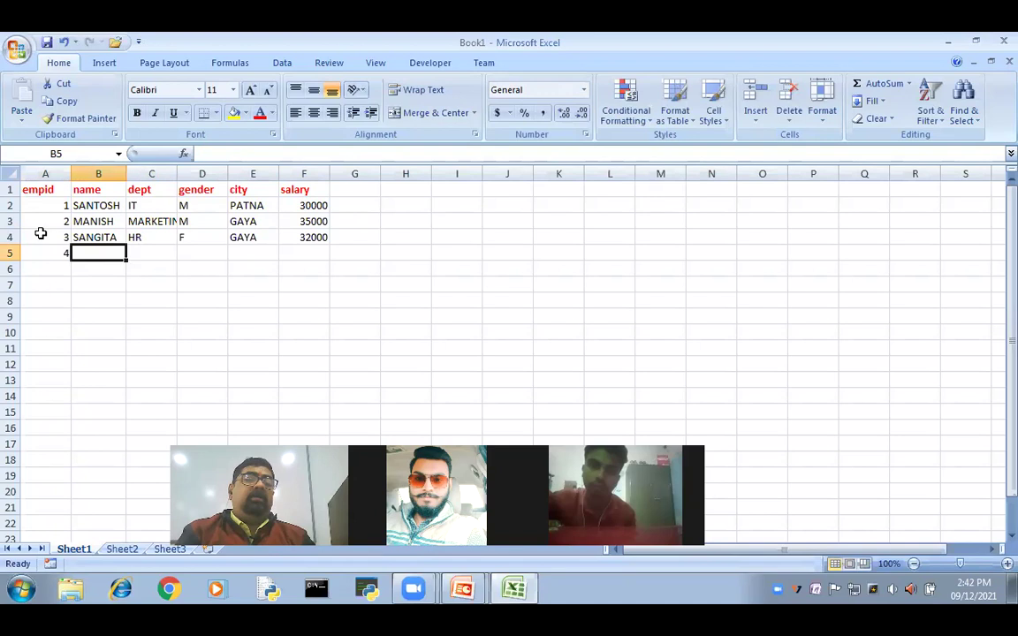
pyautogui.write('MANISHA')
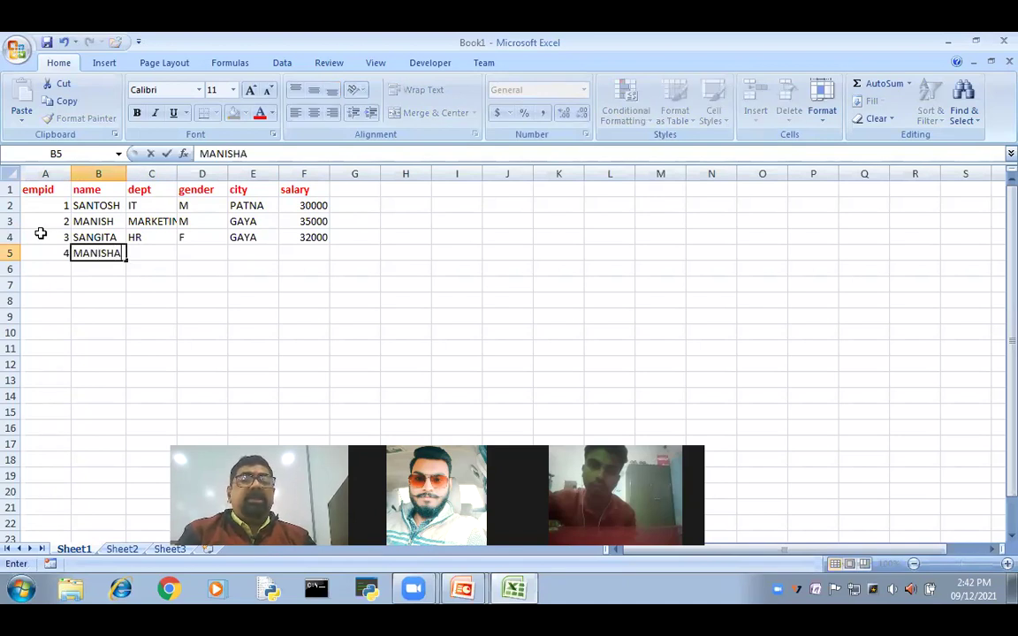
pyautogui.press('Tab')
pyautogui.write('H')
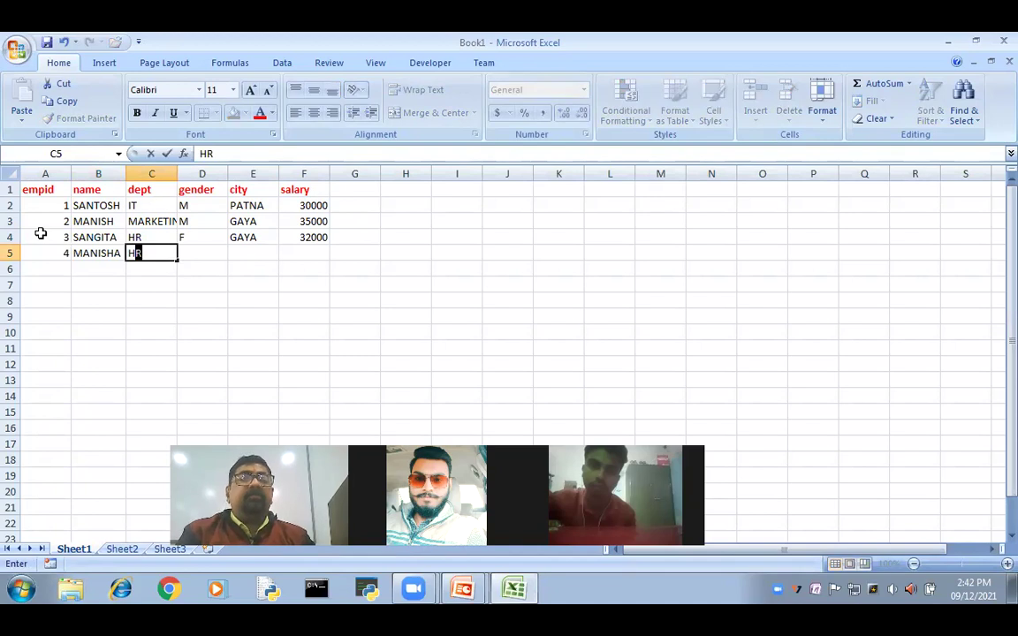
pyautogui.press('Tab')
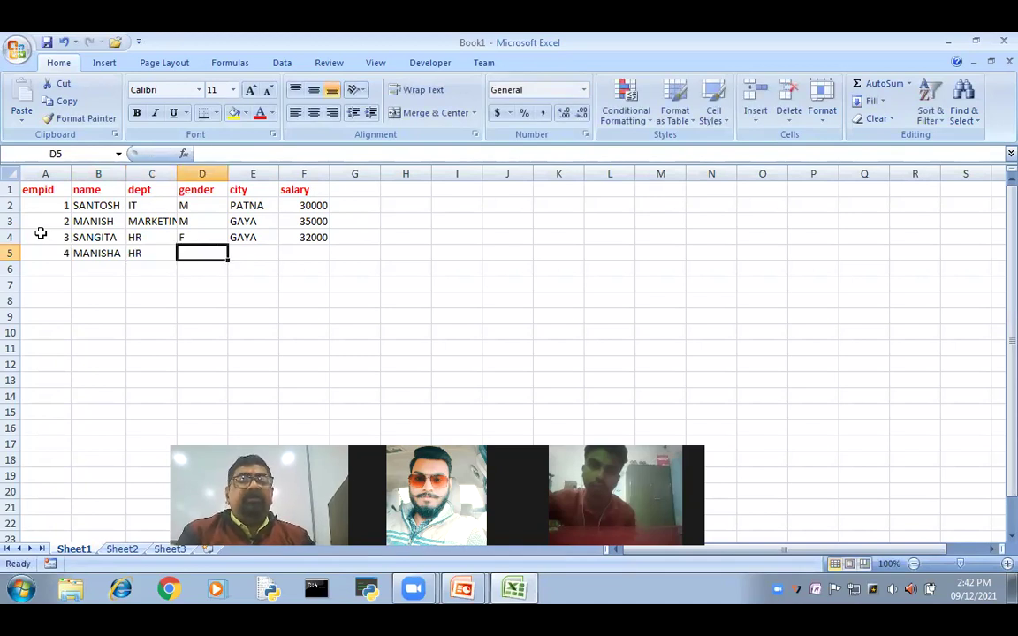
# Step: Complete the record in row 5 with gender F, city PATNA and salary 28000
pyautogui.write('F')
pyautogui.press('Tab')
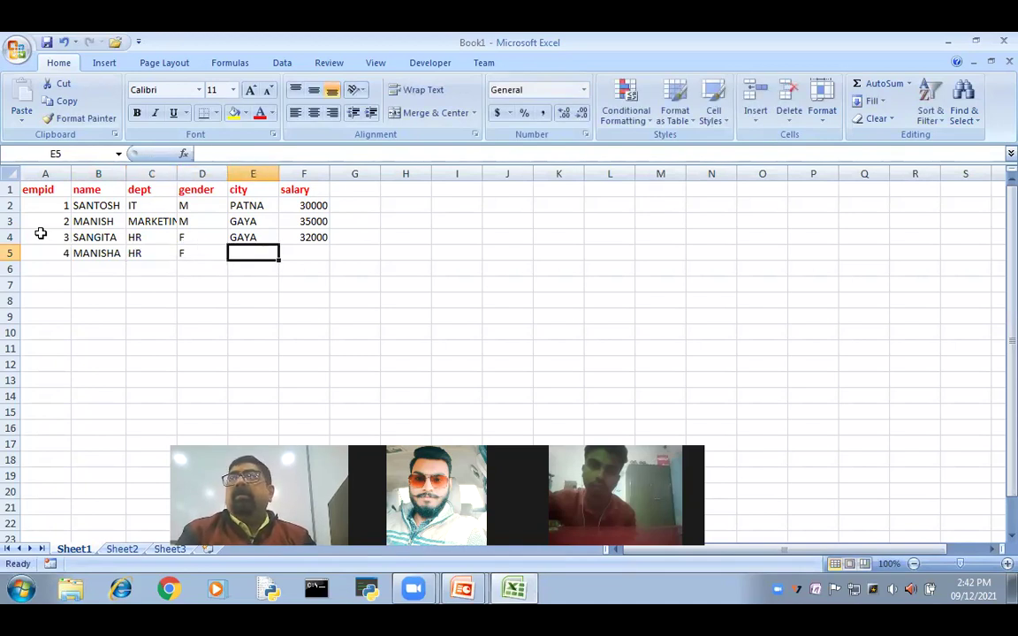
pyautogui.write('PA')
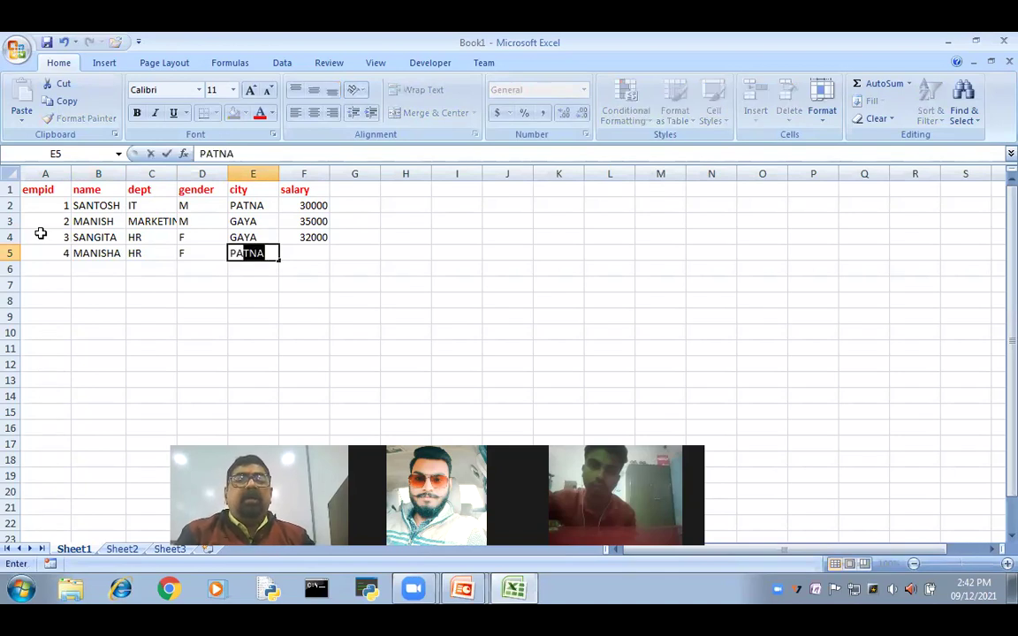
pyautogui.press('Tab')
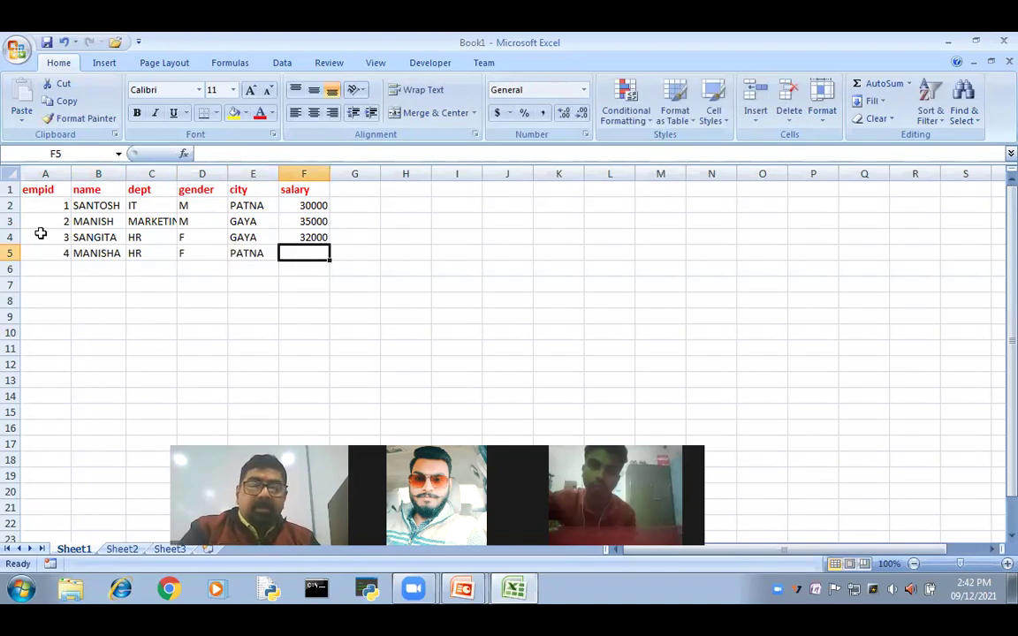
pyautogui.write('28000')
pyautogui.press('Return')
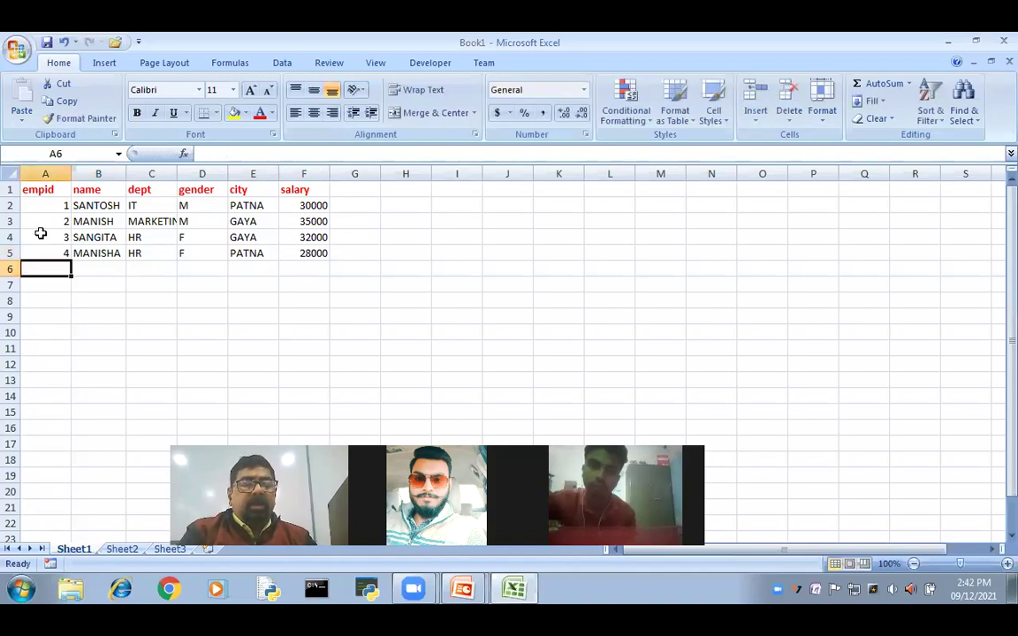
# Step: Start the fifth record in row 6 with empid 5, the employee's name and dept IT
pyautogui.write('5')
pyautogui.press('Tab')
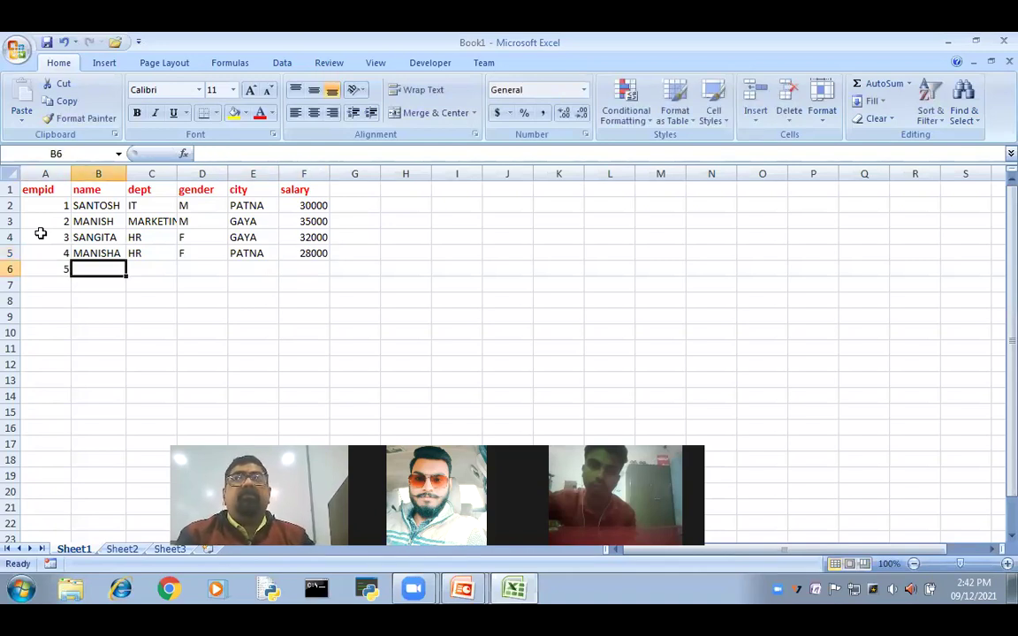
pyautogui.write('R')
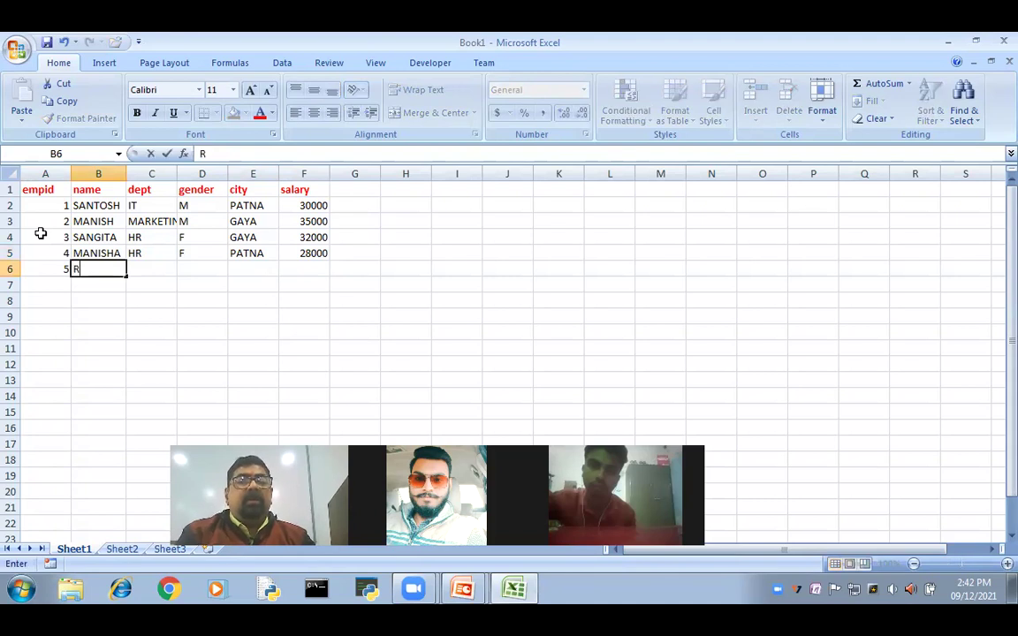
pyautogui.write('AHUL K')
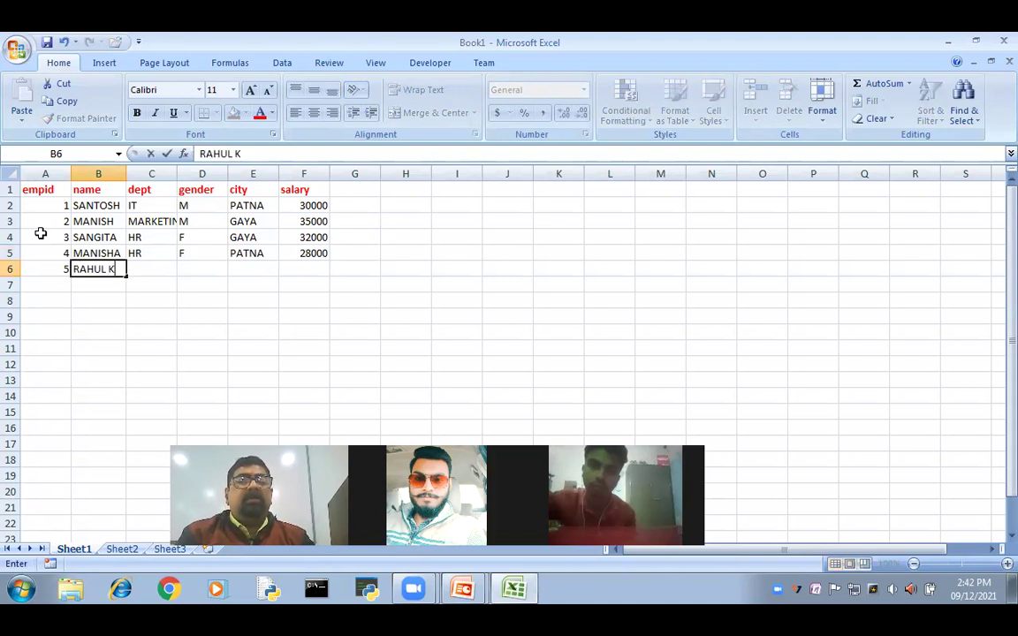
pyautogui.write('R')
pyautogui.press('Tab')
pyautogui.write('IT')
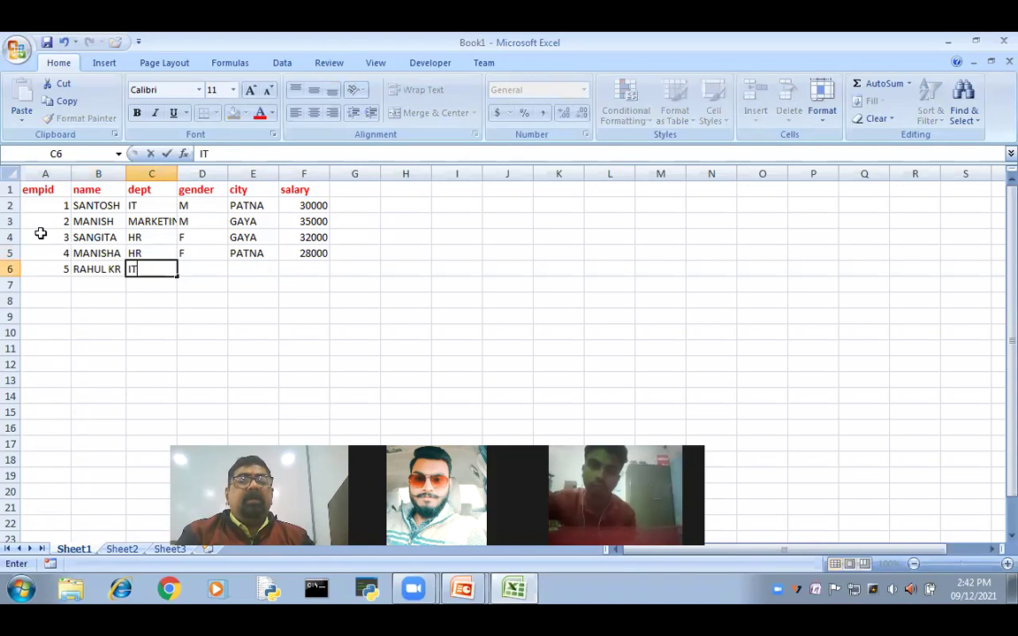
pyautogui.press('Tab')
# Step: Complete the record in row 6 with gender M, city PANTA and salary 40000
pyautogui.write('M')
pyautogui.press('Tab')
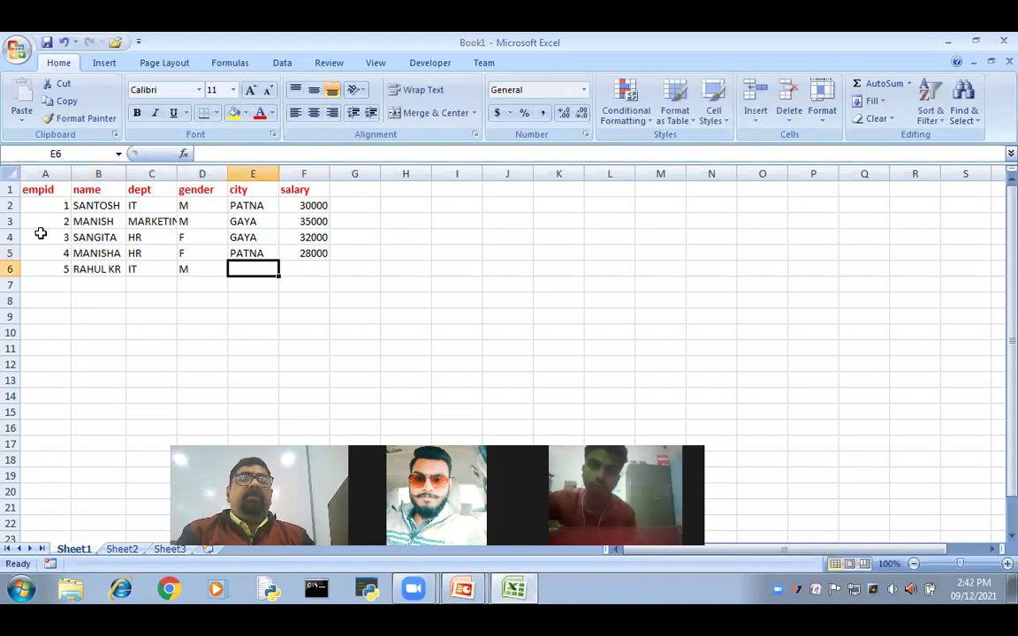
pyautogui.write('PANTA')
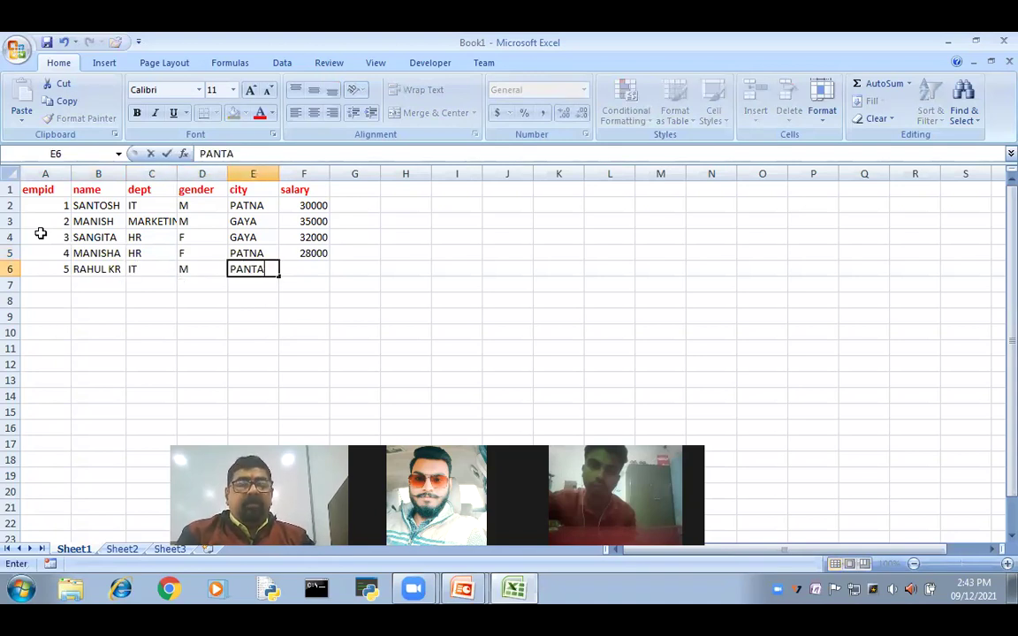
pyautogui.press('Tab')
pyautogui.write('40000')
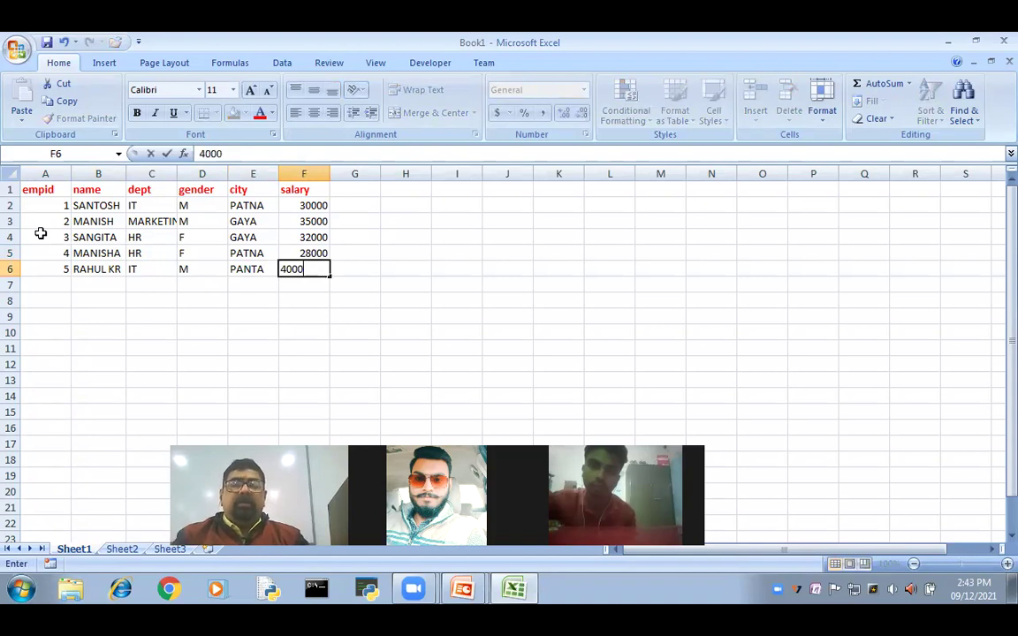
pyautogui.click(53, 295)
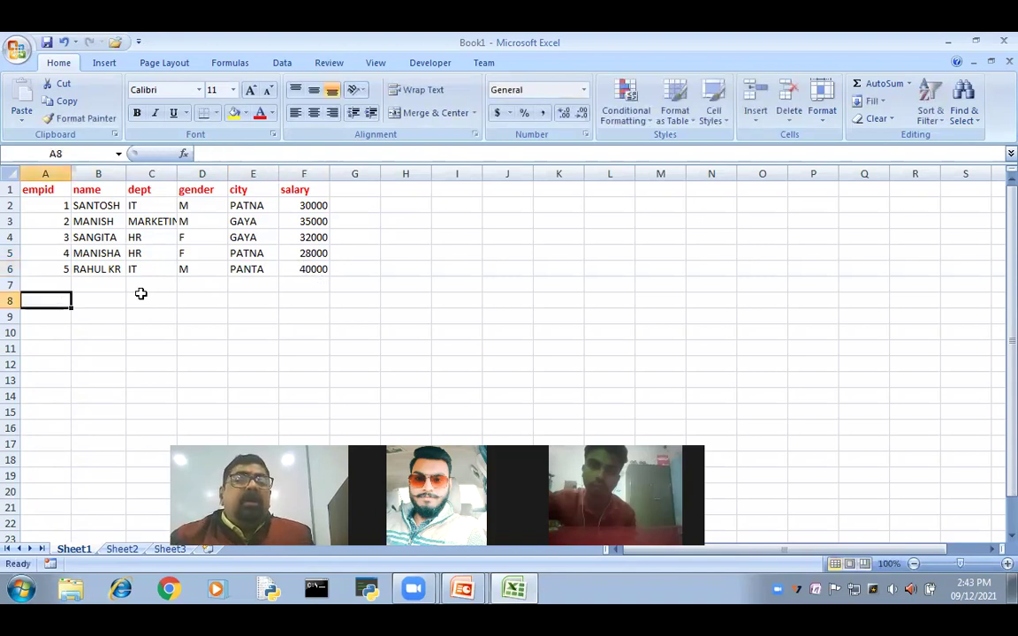
# Step: Correct the city in E6 to PATNA and widen the dept column so MARKETING fits
pyautogui.doubleClick(249, 267)
pyautogui.press('BackSpace')
pyautogui.write('N')
pyautogui.click(382, 369)
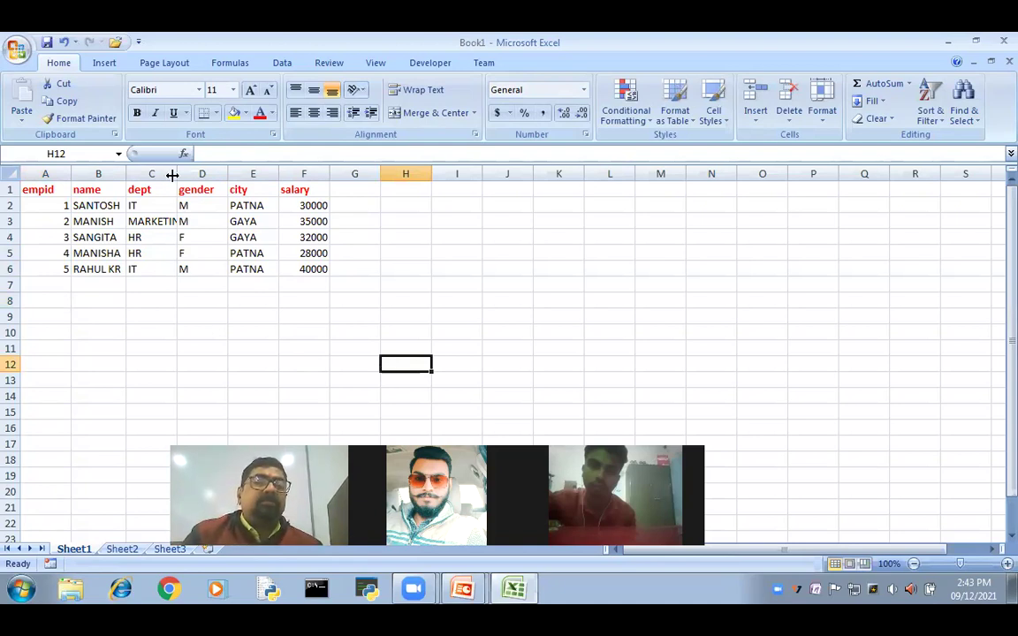
pyautogui.moveTo(177, 173); pyautogui.dragTo(193, 174)
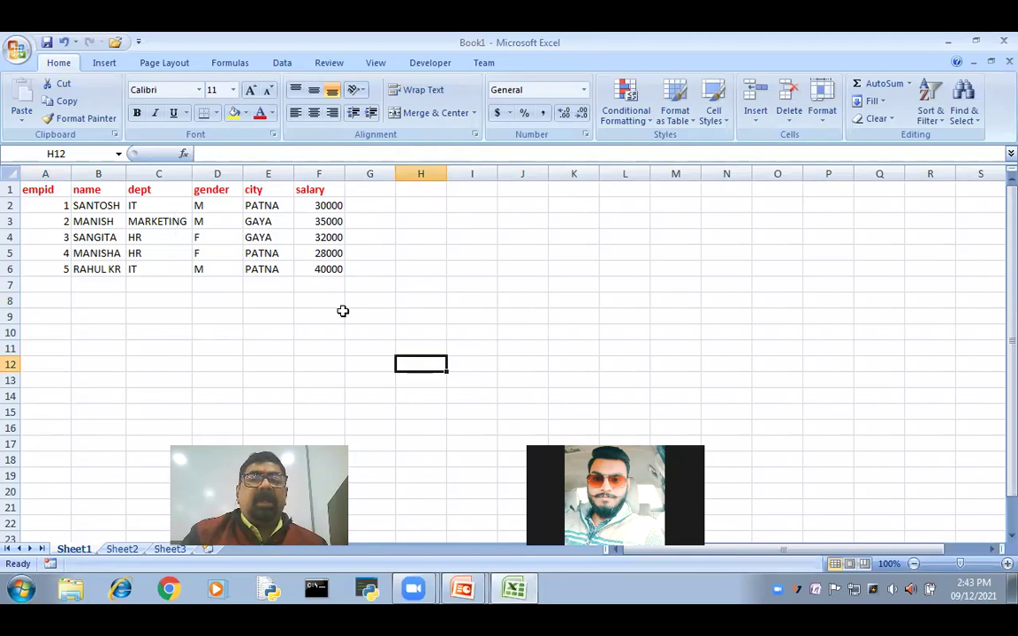
# Step: Enter a SUMIF formula in F8 that totals the salaries in F2:F6 with the criterion "<=30000", and check the matching salary cells
pyautogui.click(312, 303)
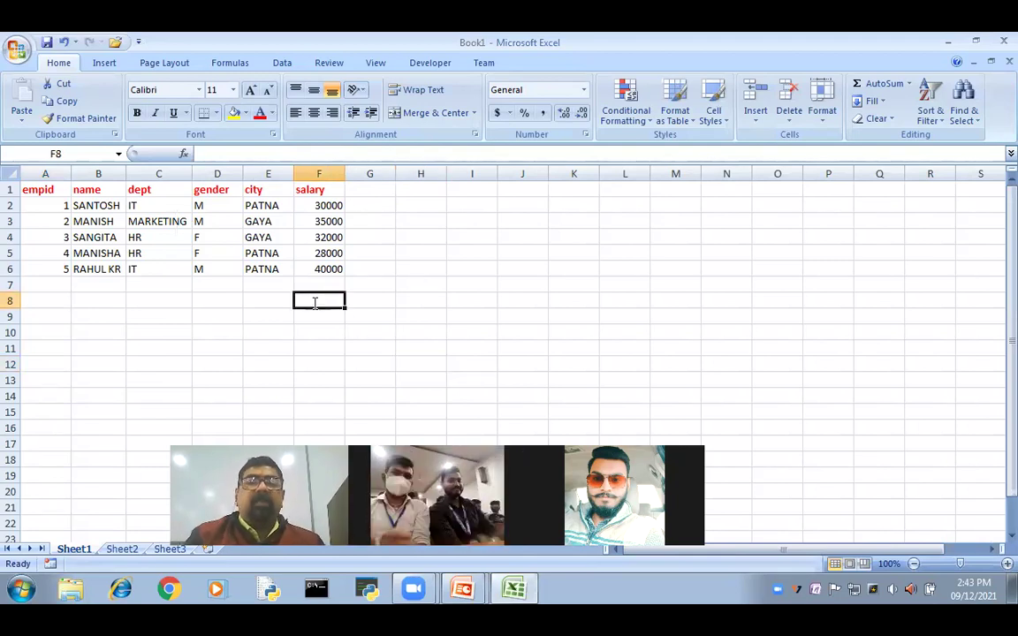
pyautogui.write('=')
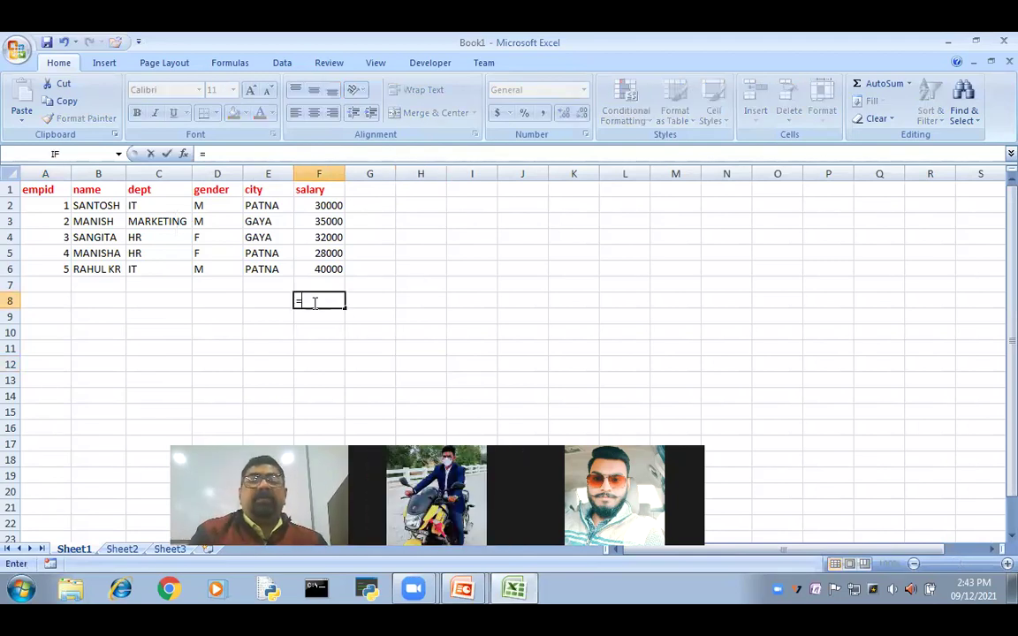
pyautogui.write('SUMIF(')
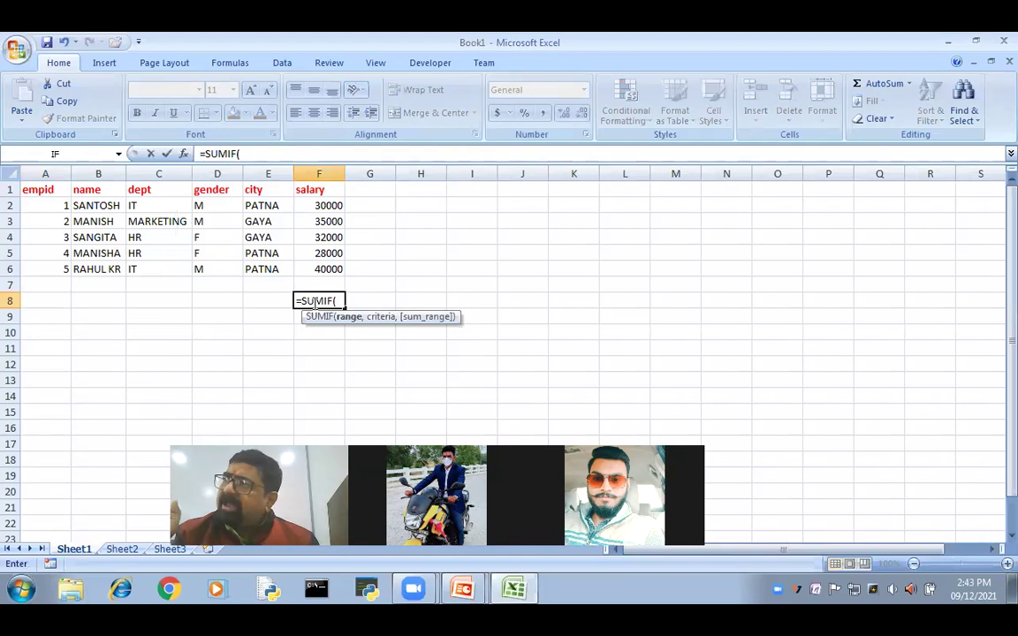
pyautogui.click(329, 206)
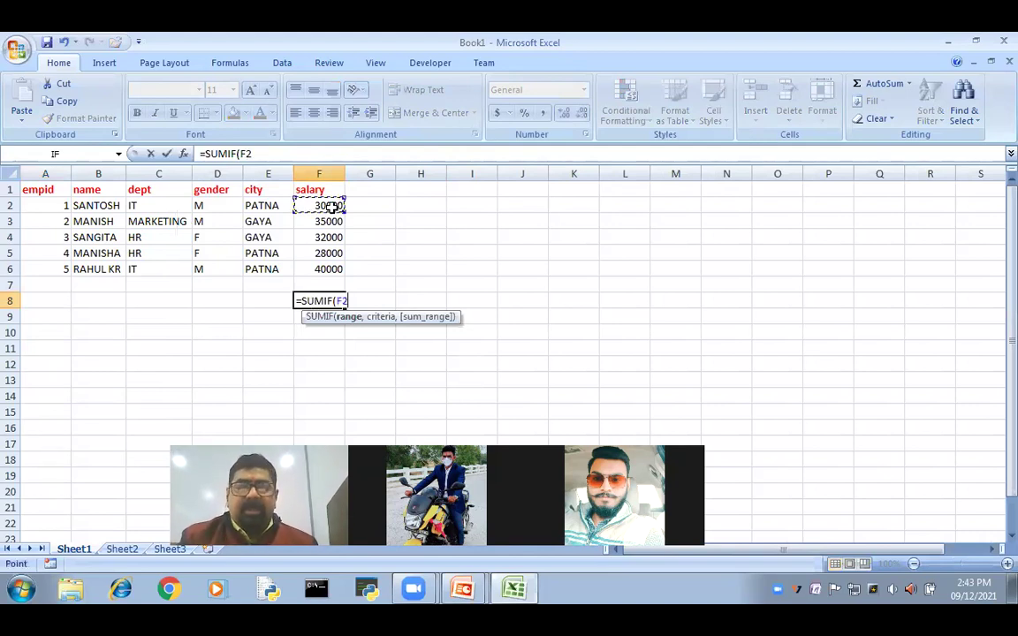
pyautogui.moveTo(329, 206); pyautogui.dragTo(330, 268)
pyautogui.write(',')
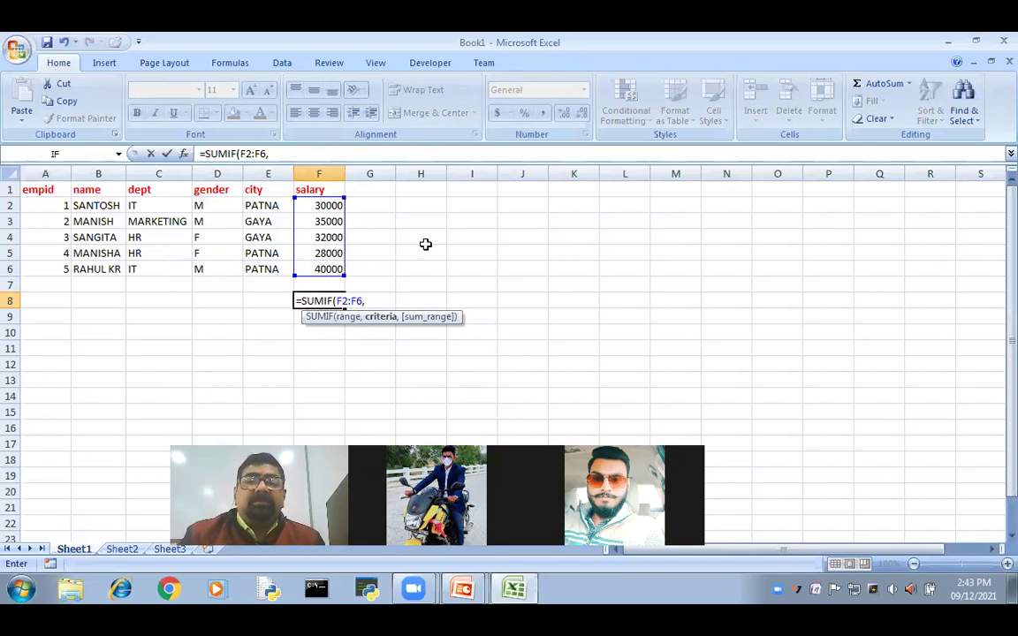
pyautogui.write('"<=')
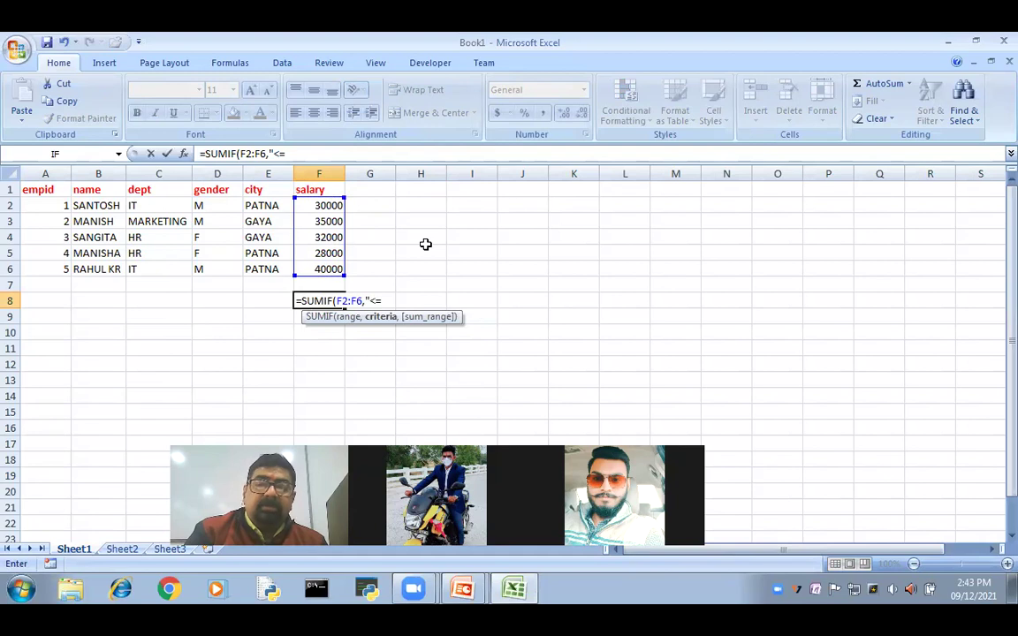
pyautogui.write('30000')
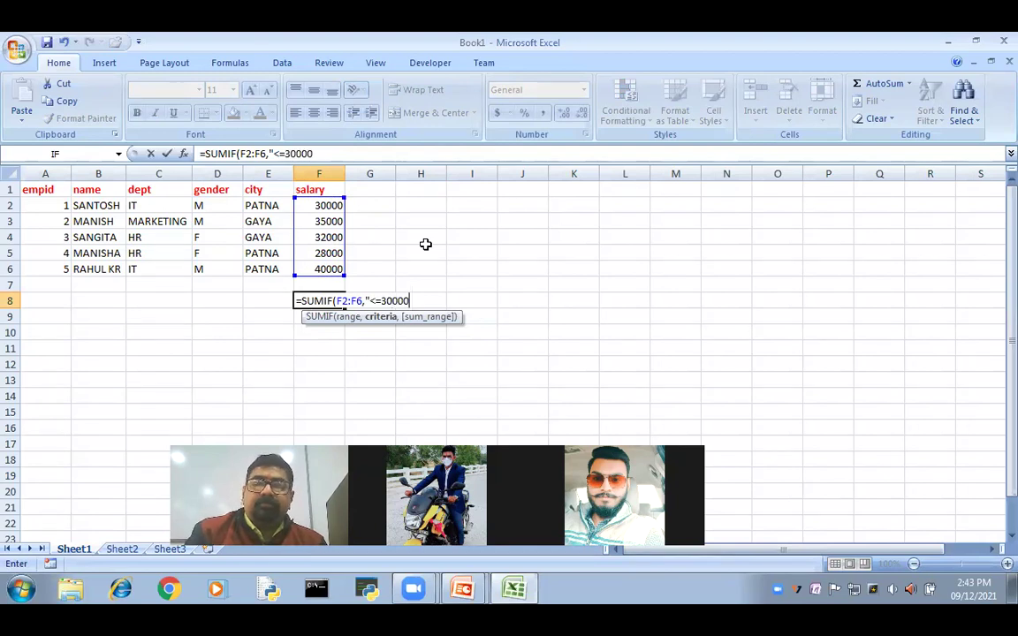
pyautogui.write('")')
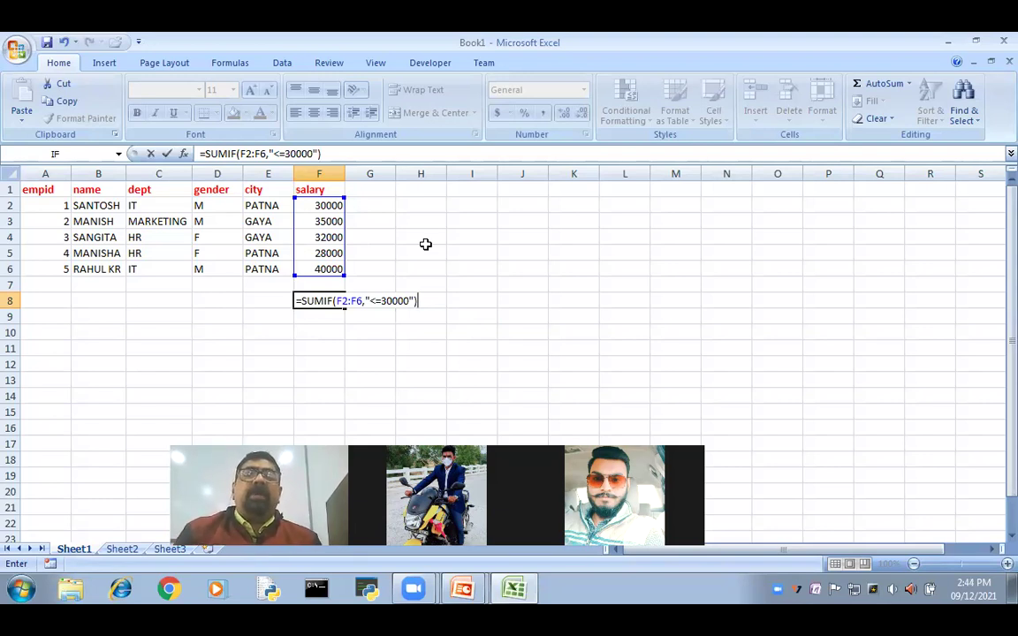
pyautogui.press('Return')
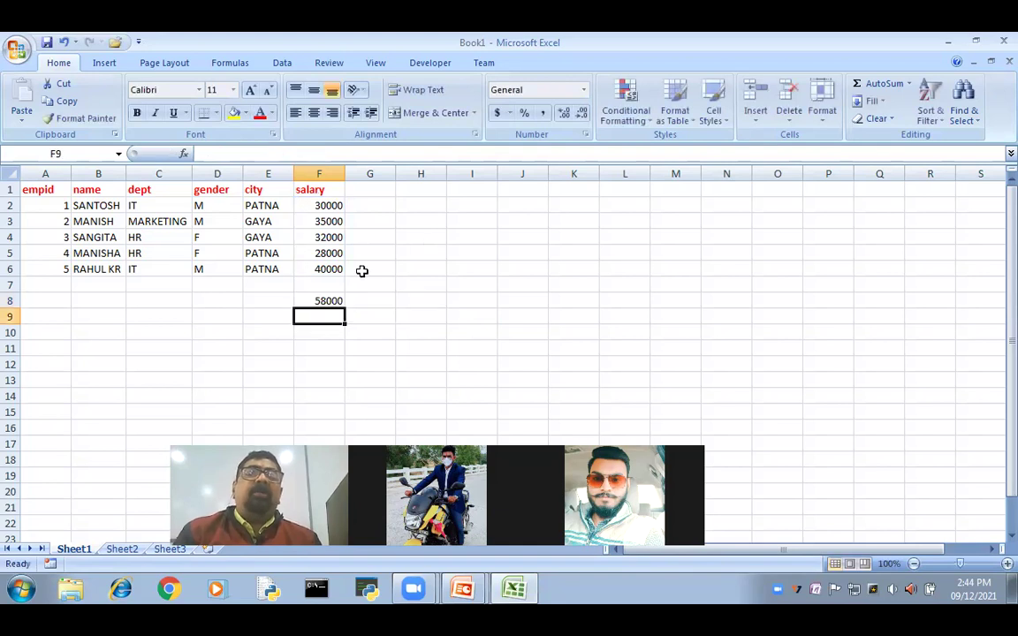
pyautogui.click(336, 206)
pyautogui.click(336, 253)
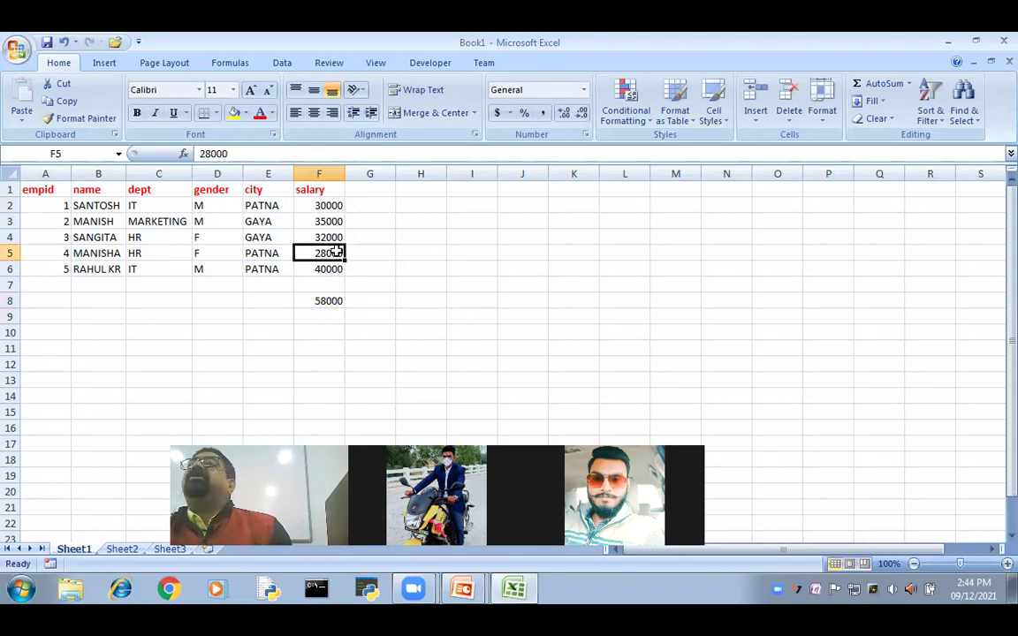
# Step: Replace the arguments of the F8 SUMIF formula with the dept range C2:C6 and the criterion IT
pyautogui.doubleClick(325, 301)
pyautogui.click(416, 301)
pyautogui.press('BackSpace')
pyautogui.press('BackSpace')
pyautogui.press('BackSpace')
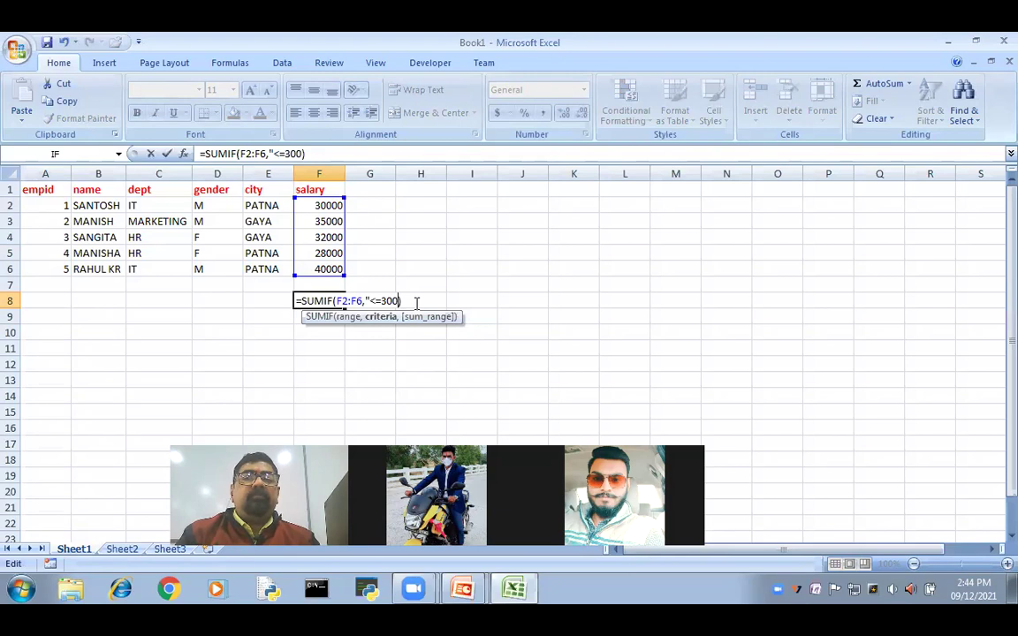
pyautogui.press('BackSpace')
pyautogui.press('BackSpace')
pyautogui.press('BackSpace')
pyautogui.press('BackSpace')
pyautogui.press('BackSpace')
pyautogui.press('BackSpace')
pyautogui.press('BackSpace')
pyautogui.press('BackSpace')
pyautogui.press('BackSpace')
pyautogui.press('BackSpace')
pyautogui.press('BackSpace')
pyautogui.press('BackSpace')
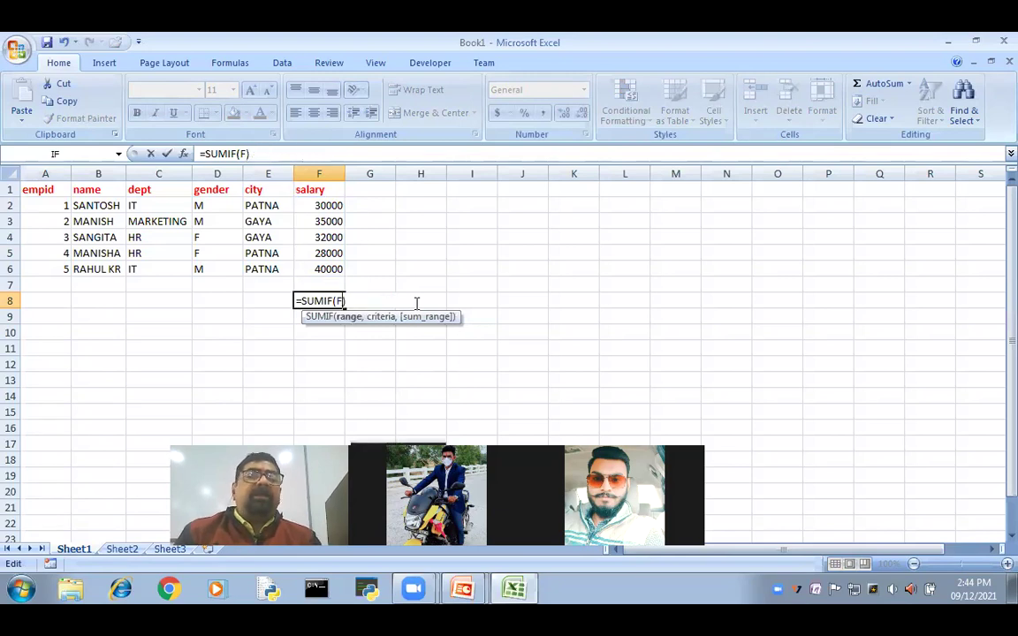
pyautogui.click(160, 207)
pyautogui.moveTo(160, 206); pyautogui.dragTo(158, 236)
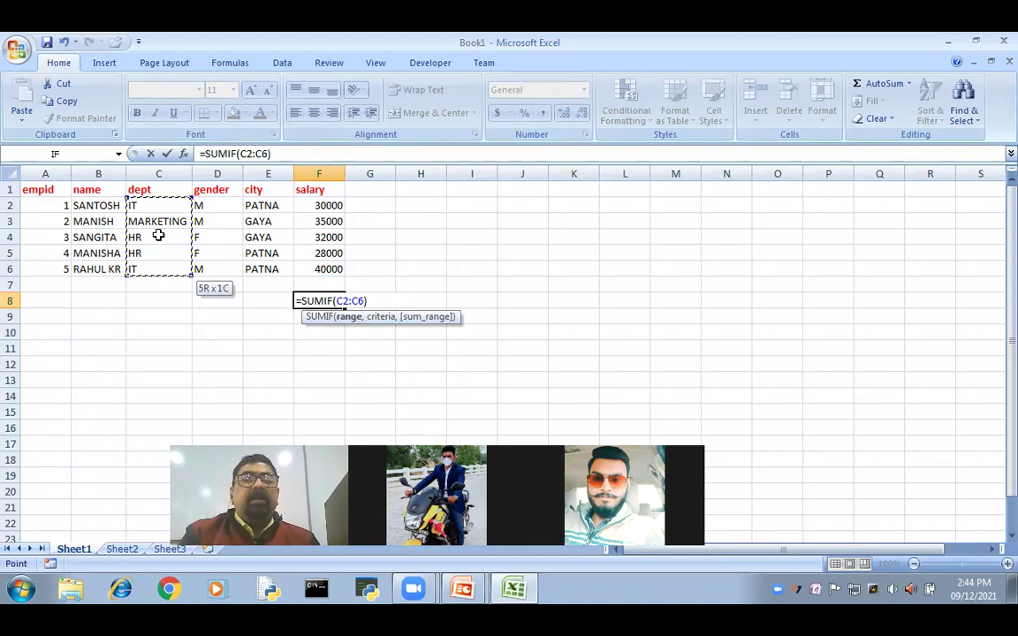
pyautogui.write(',')
pyautogui.write('"IT"')
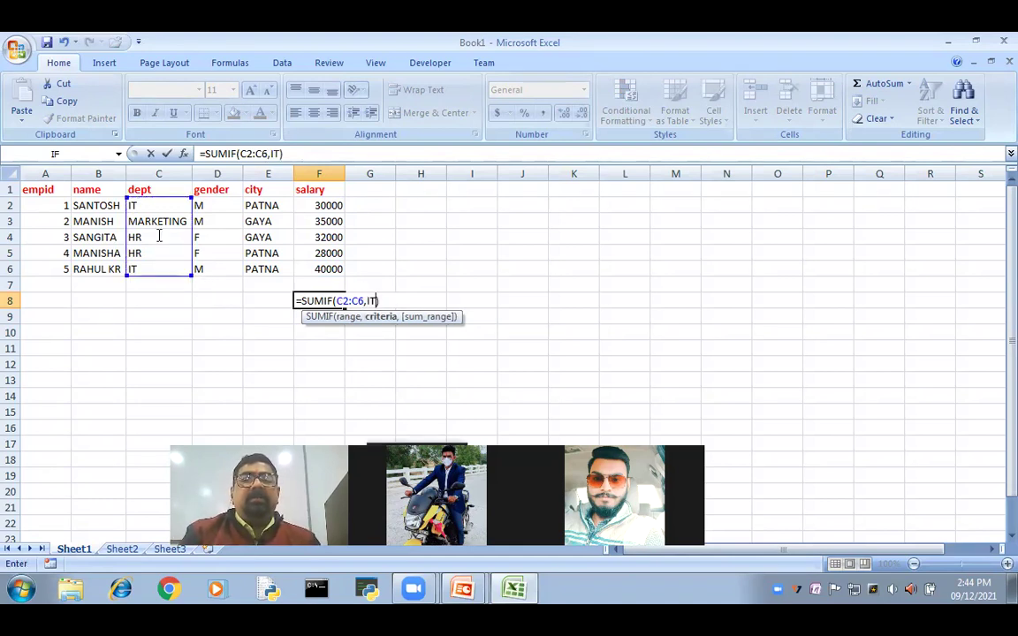
pyautogui.click(159, 235)
pyautogui.press('BackSpace')
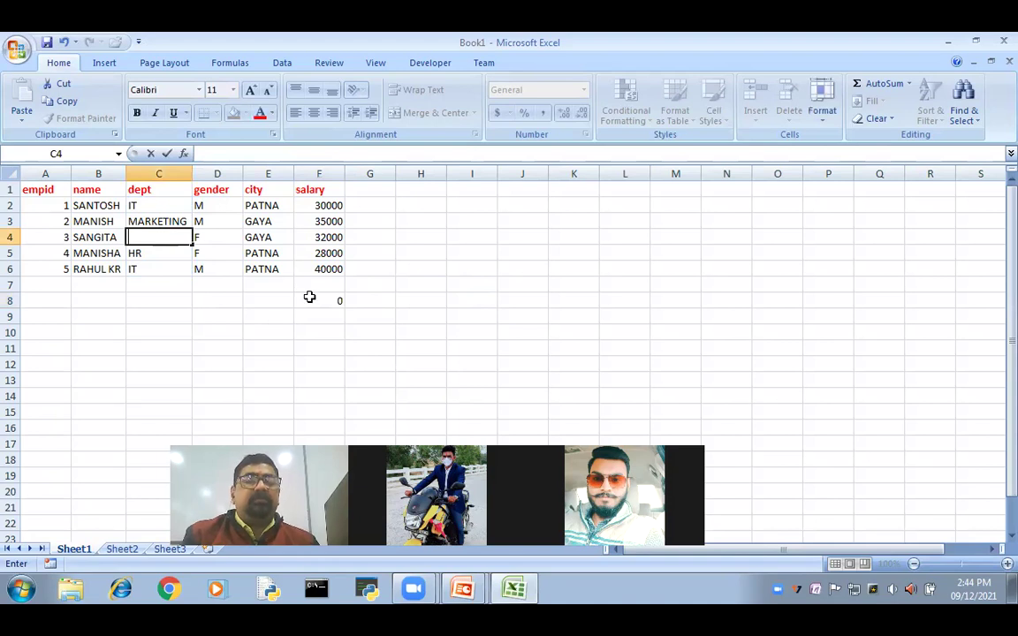
# Step: Re-enter HR as the dept in C4
pyautogui.click(358, 378)
pyautogui.click(168, 237)
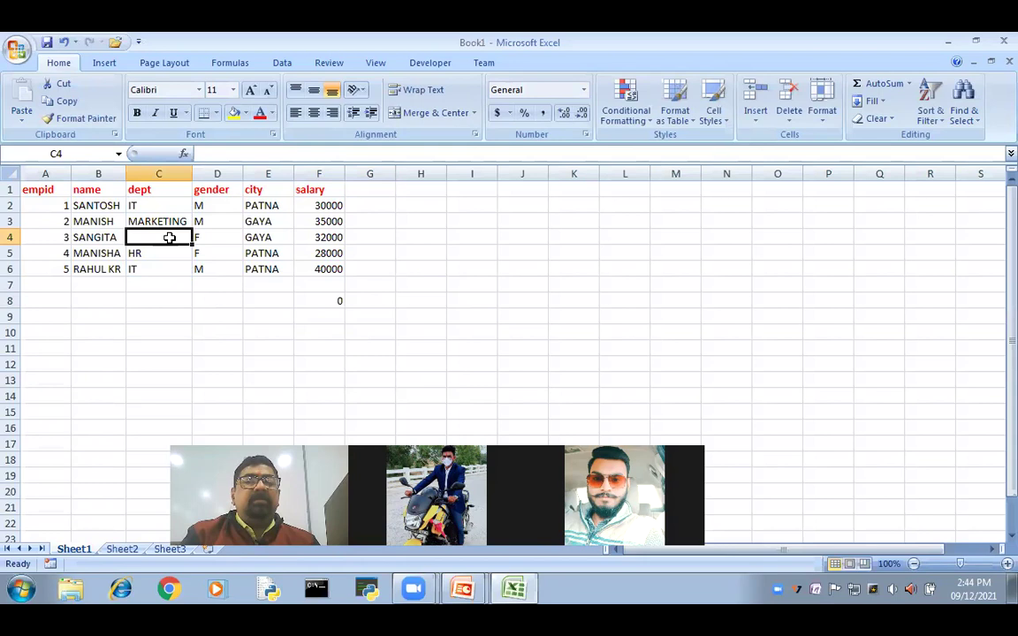
pyautogui.write('HR')
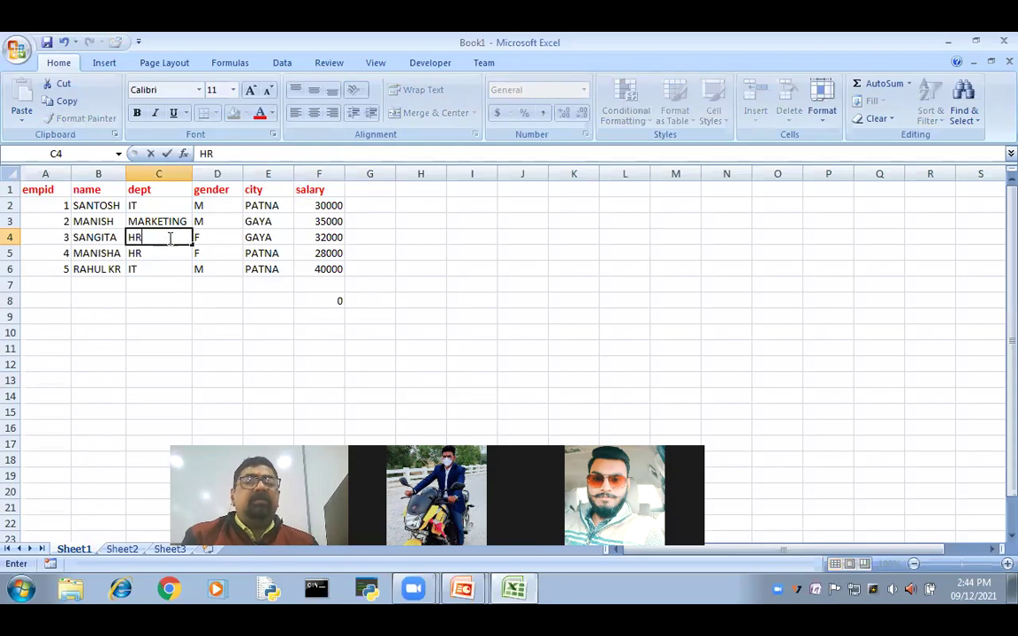
# Step: Correct the F8 formula to =SUMIF(C2:C6,"IT",F2:F6) so it totals the salaries of the IT department
pyautogui.click(323, 300)
pyautogui.doubleClick(351, 300)
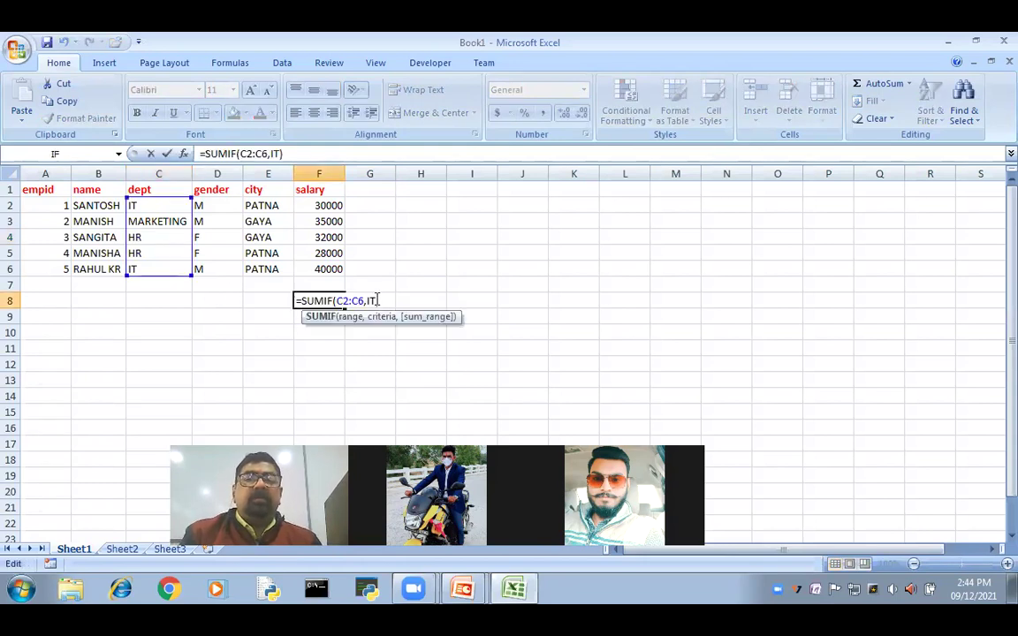
pyautogui.press('BackSpace')
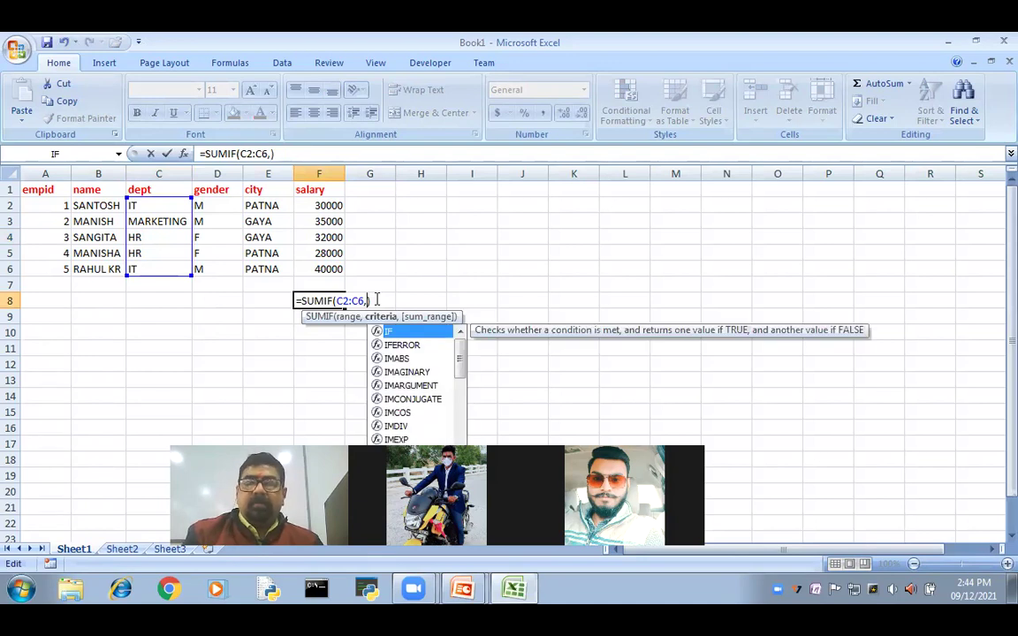
pyautogui.write('"IT",')
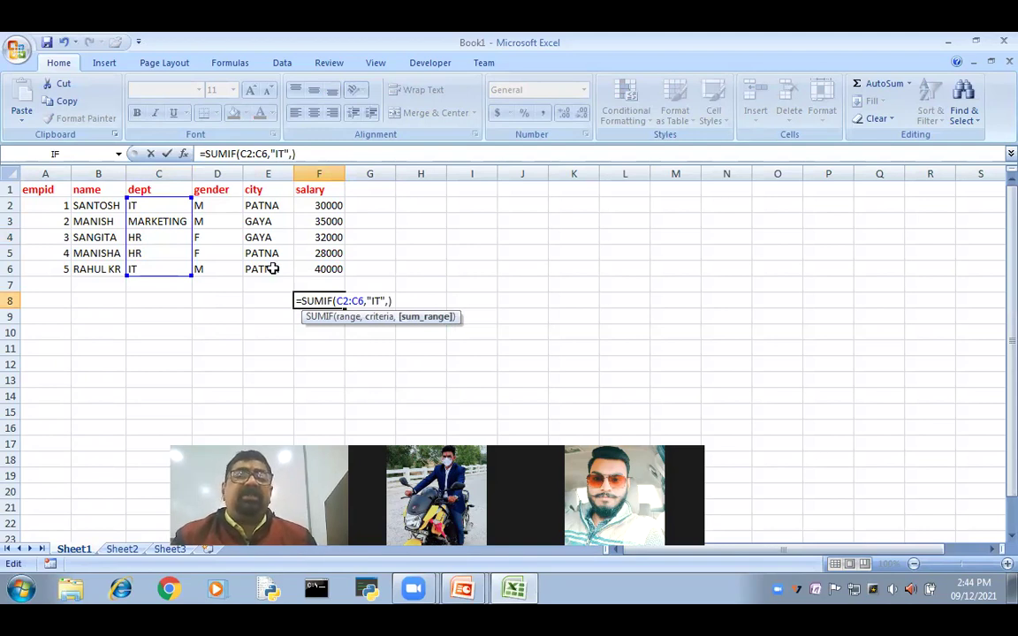
pyautogui.moveTo(323, 205); pyautogui.dragTo(325, 269)
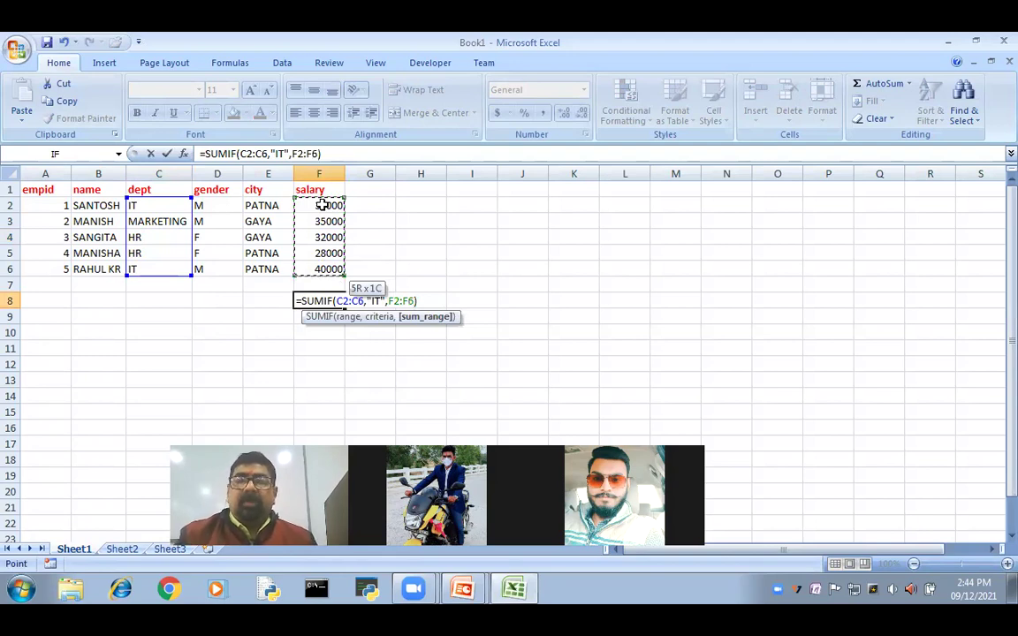
pyautogui.click(432, 301)
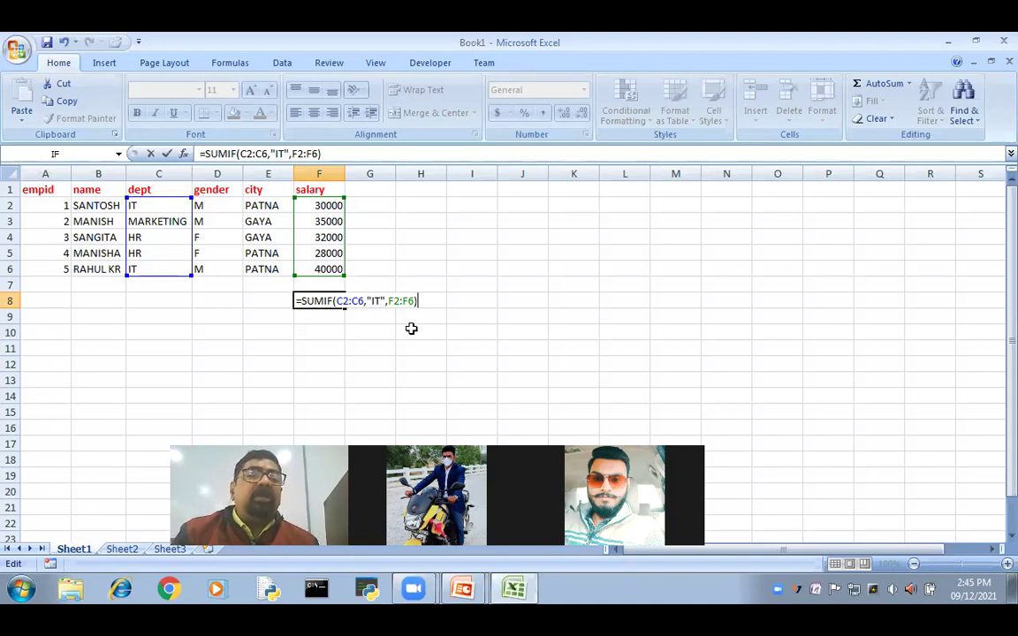
pyautogui.press('Return')
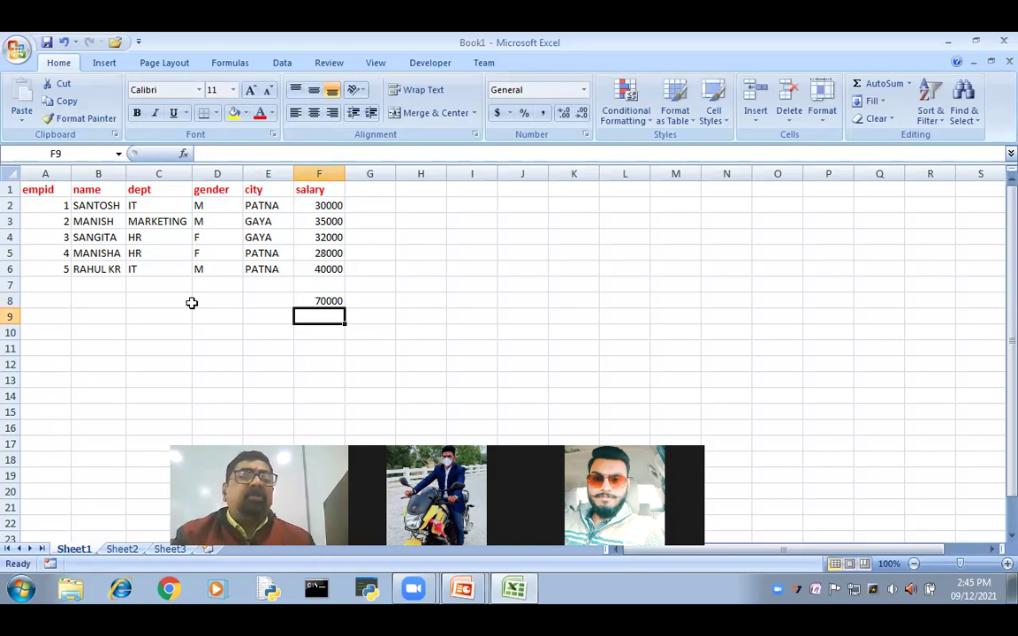
# Step: Start the sixth record in row 7 with empid 6, the employee's name and dept IT
pyautogui.click(51, 281)
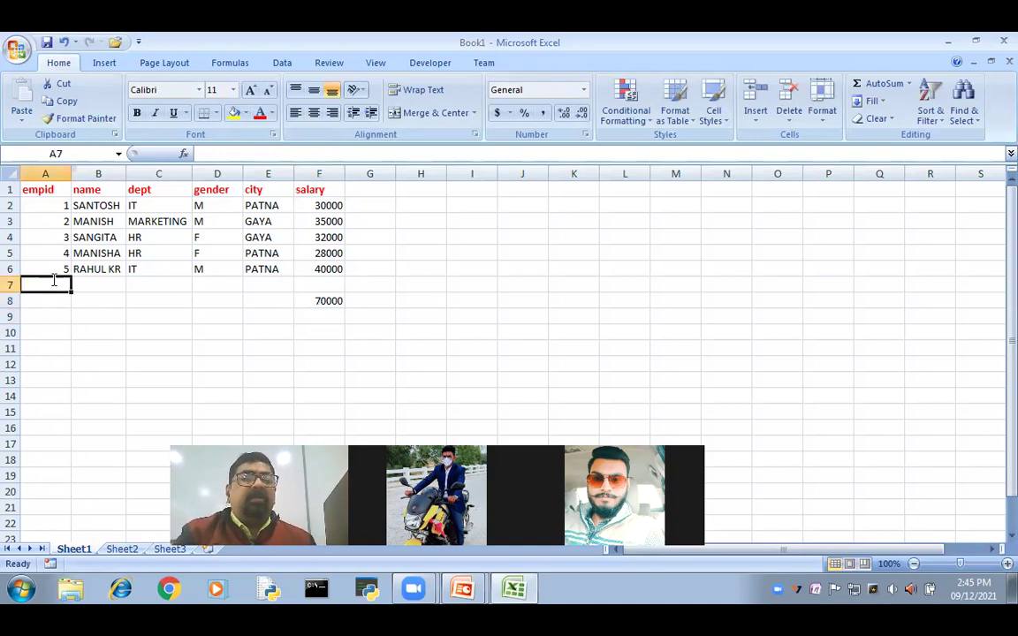
pyautogui.write('6')
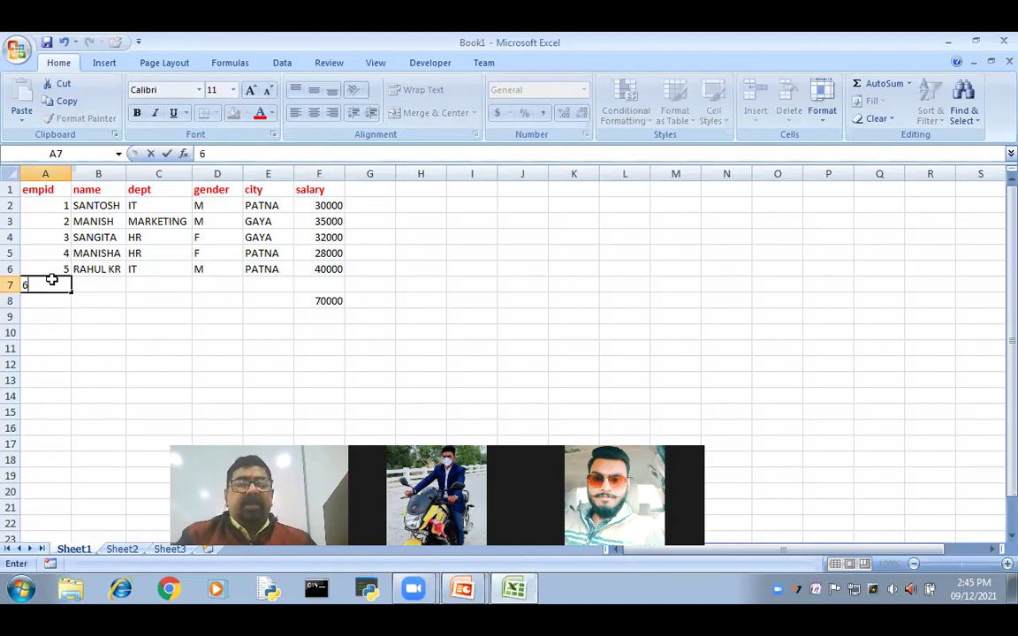
pyautogui.press('Tab')
pyautogui.write('MAMTA')
pyautogui.press('Tab')
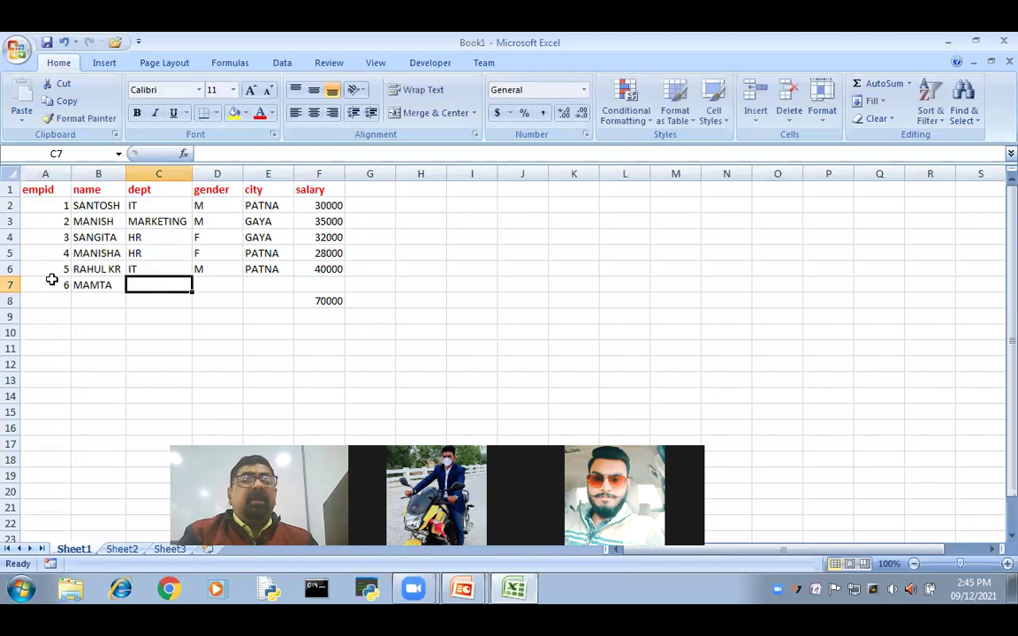
pyautogui.write('IT')
pyautogui.press('Tab')
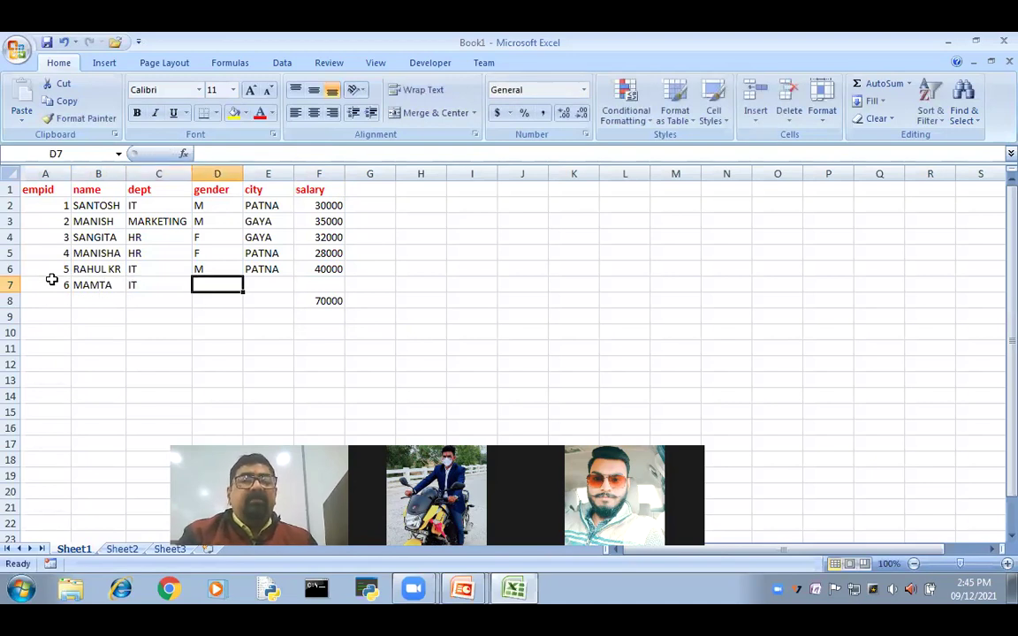
# Step: Complete the record in row 7 with gender F, city PANTA and salary 34000
pyautogui.write('F')
pyautogui.press('Tab')
pyautogui.write('P')
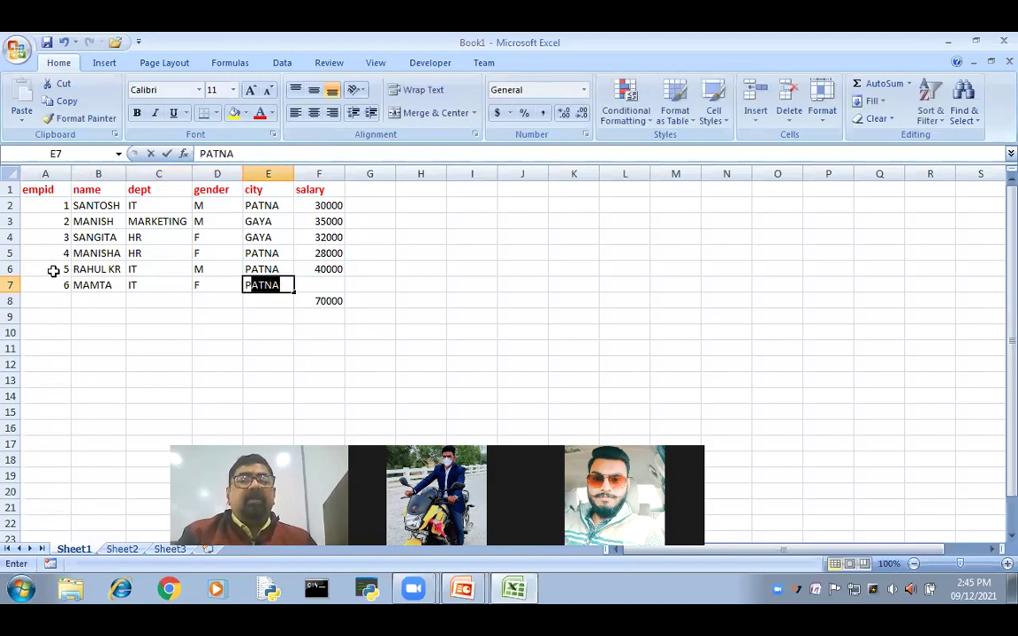
pyautogui.write('ANTA')
pyautogui.press('Tab')
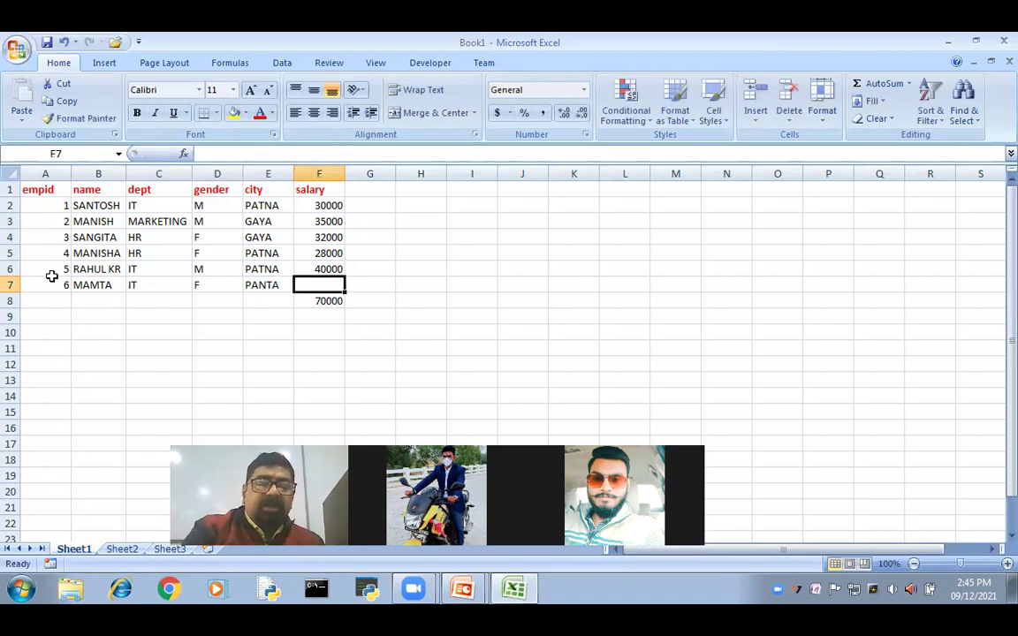
pyautogui.write('34000')
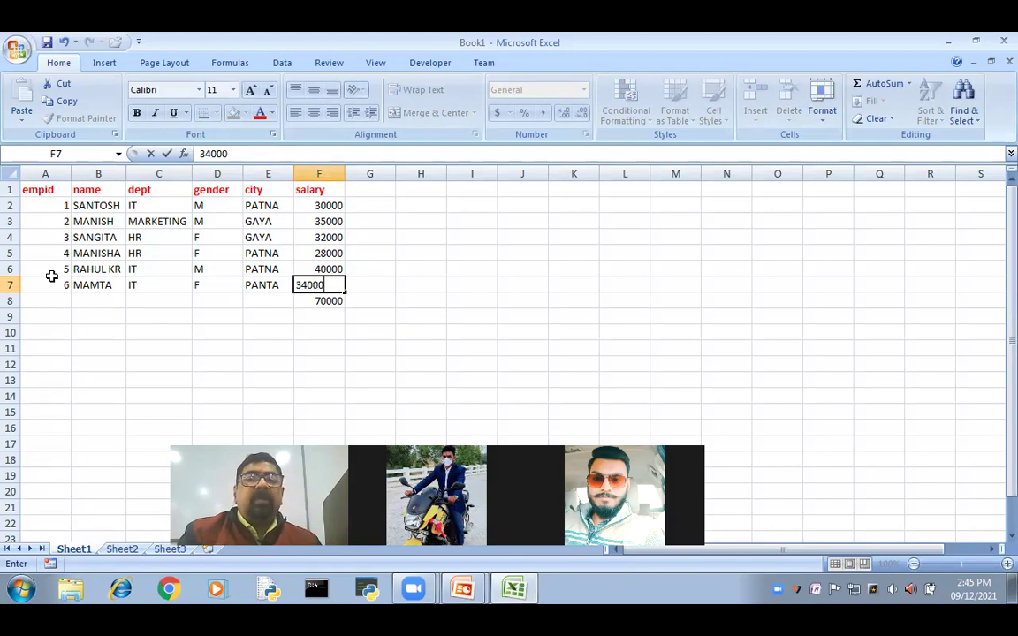
pyautogui.press('Return')
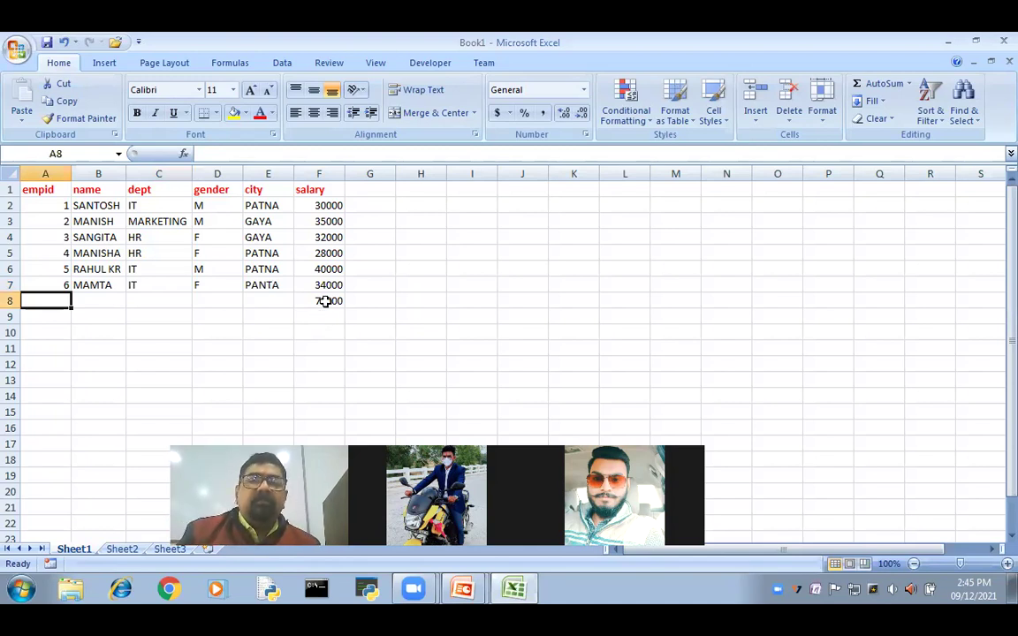
# Step: Clear the total in F8 and enter =SUMIF(C:C,"IT",F:F) in F12 to total the IT salaries over whole columns
pyautogui.click(326, 301)
pyautogui.press('Delete')
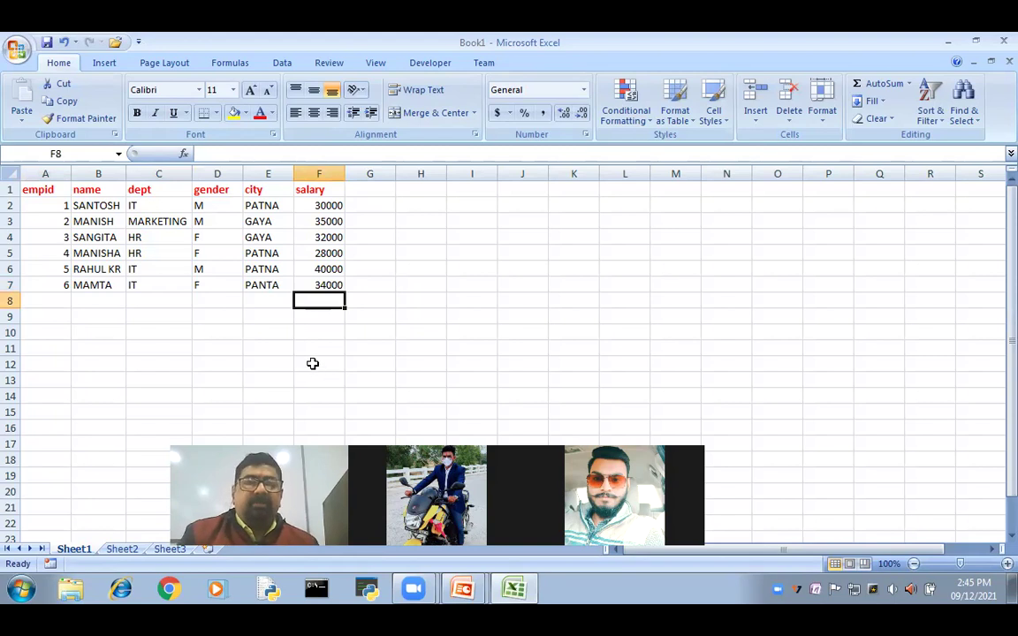
pyautogui.click(313, 364)
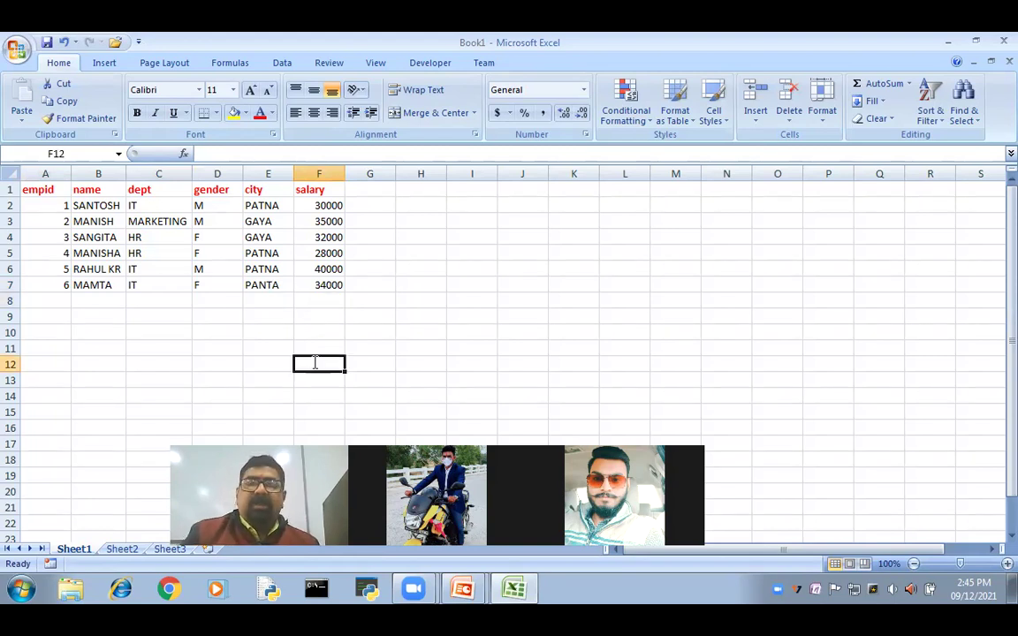
pyautogui.write('=DU')
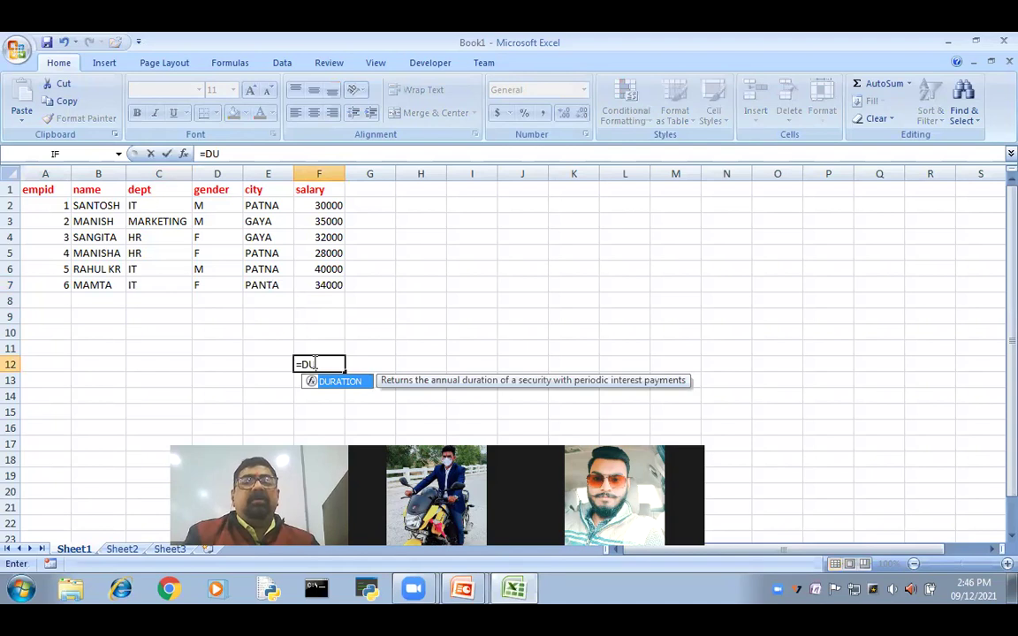
pyautogui.press('BackSpace')
pyautogui.press('BackSpace')
pyautogui.write('S')
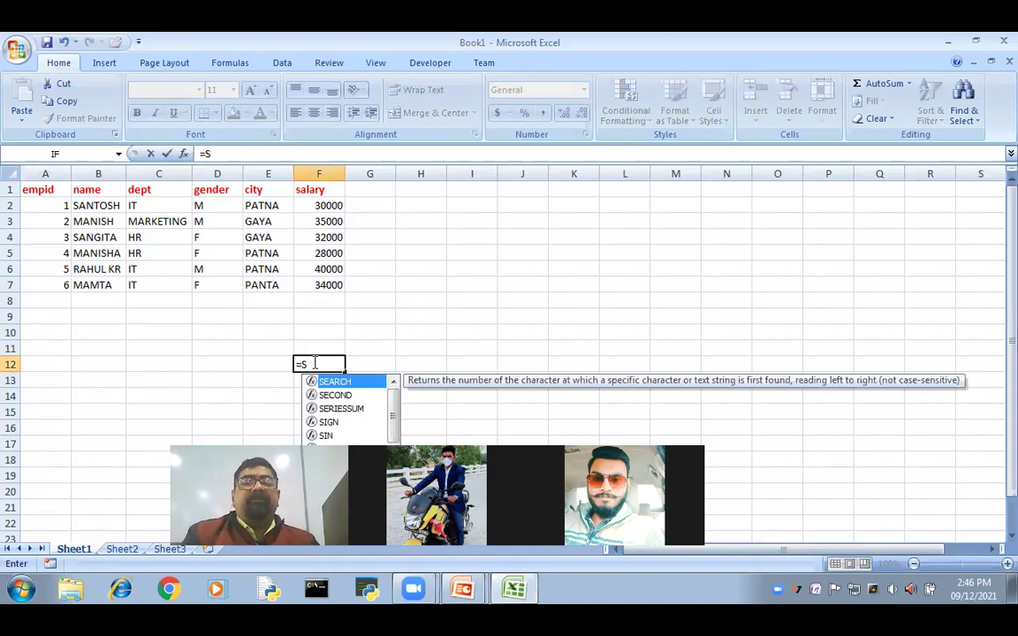
pyautogui.write('UMIF(')
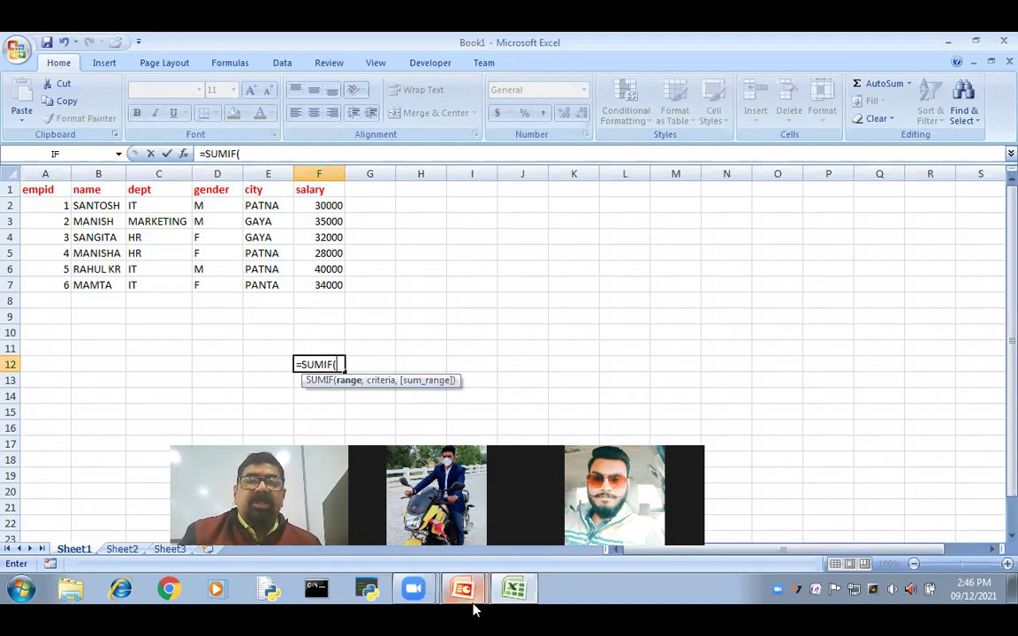
pyautogui.write('C:C')
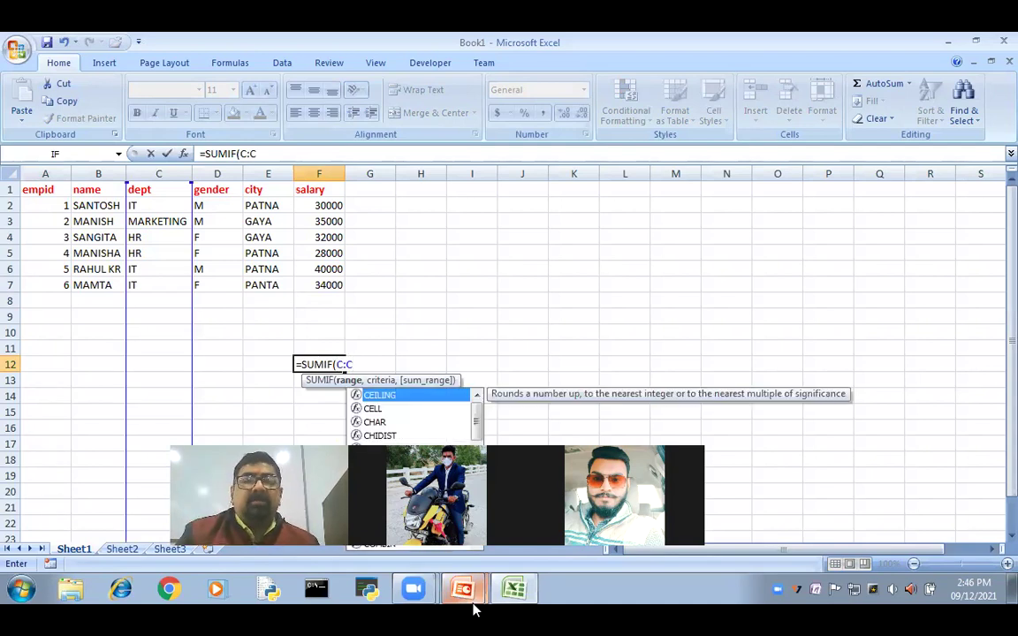
pyautogui.write(',"IT",')
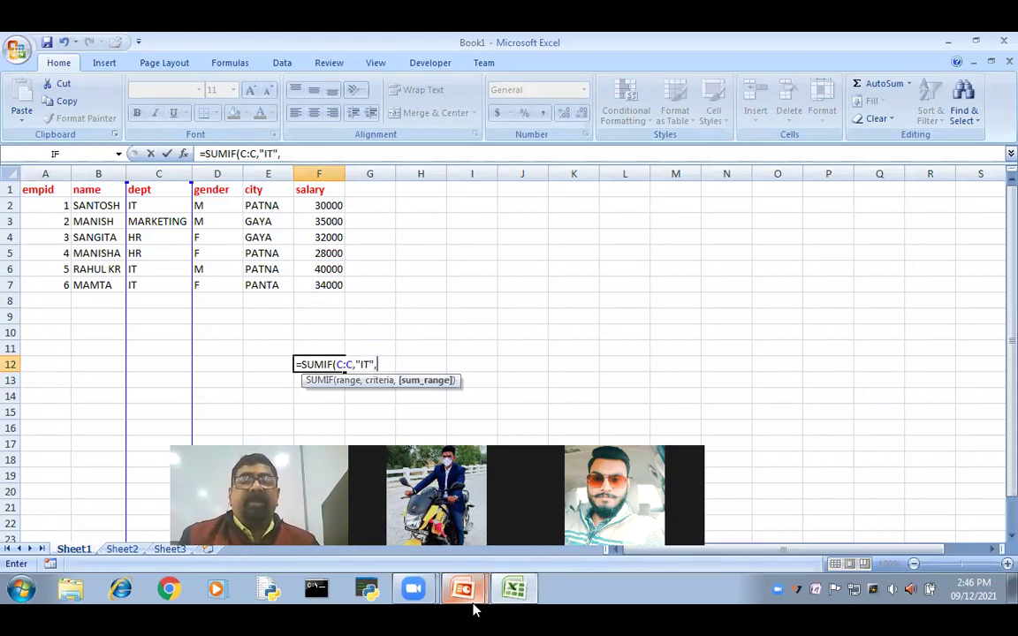
pyautogui.write('F:F')
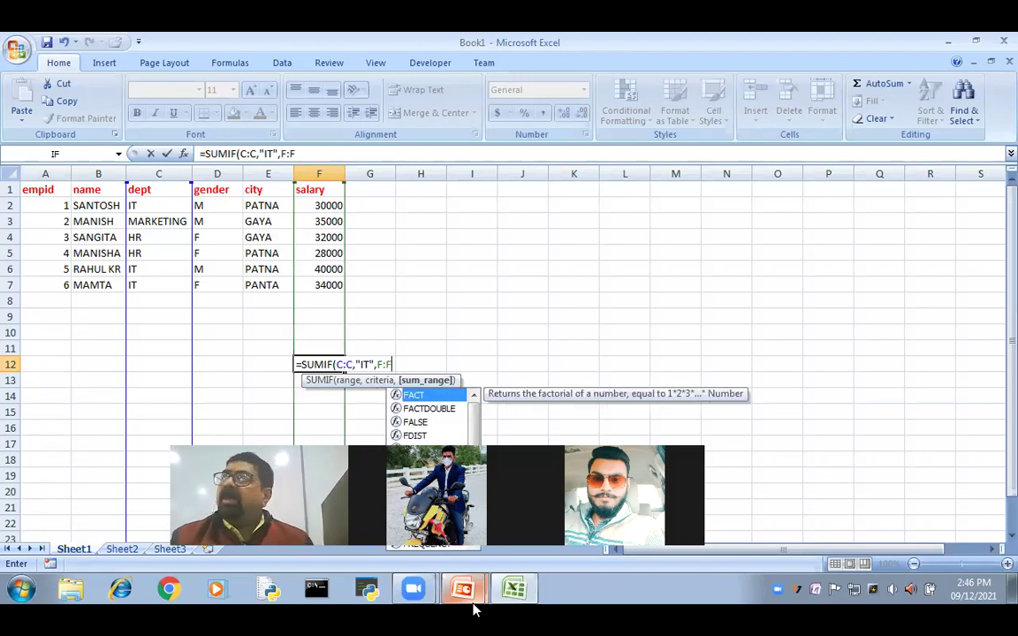
pyautogui.write(')')
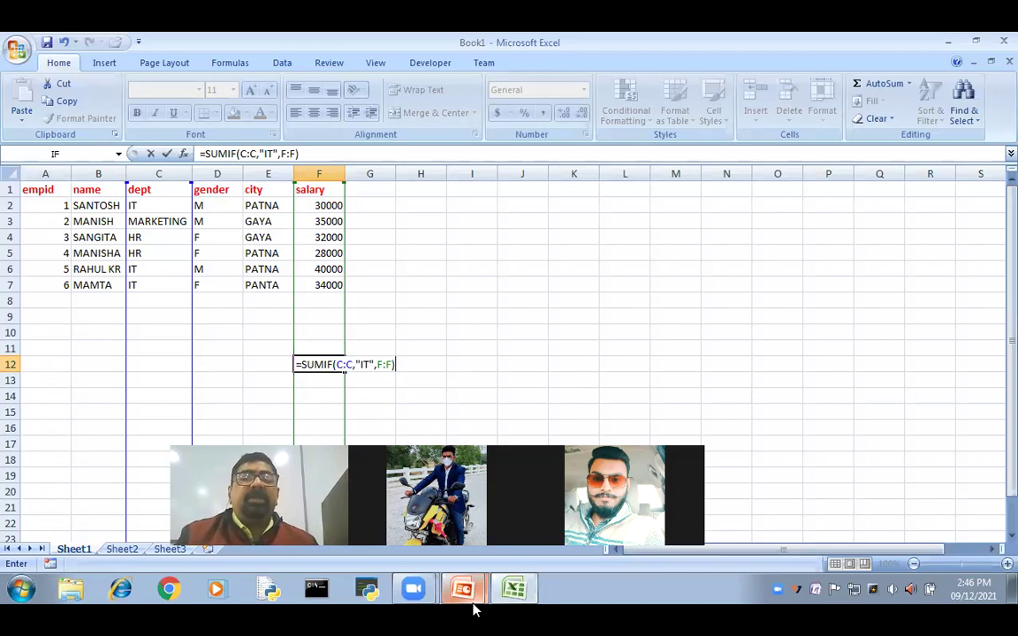
pyautogui.press('Return')
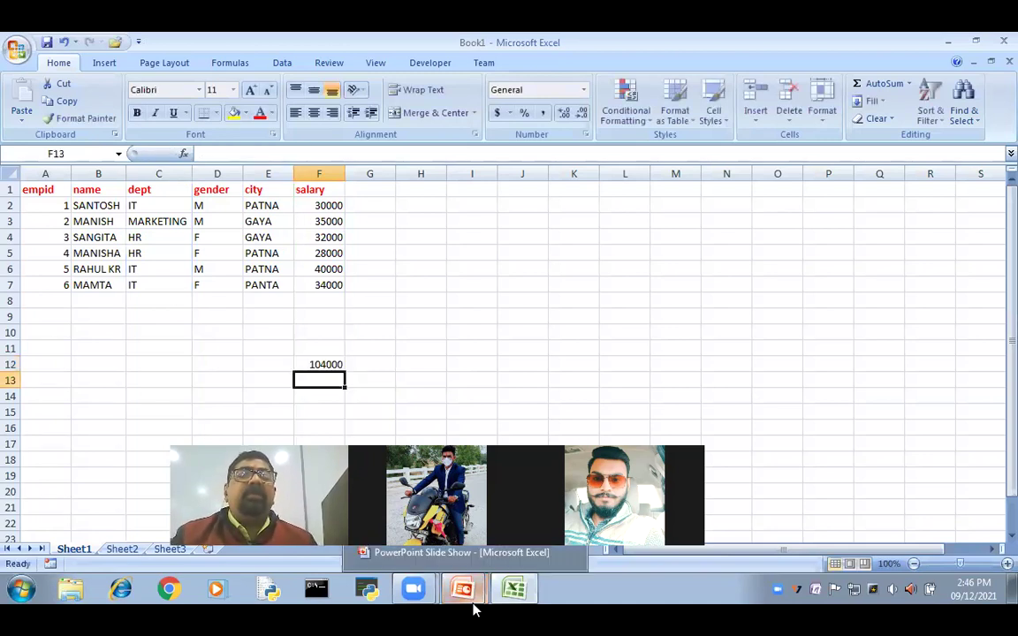
# Step: Add two more dept entries below the table: IT in C8 and HR in C9
pyautogui.click(141, 303)
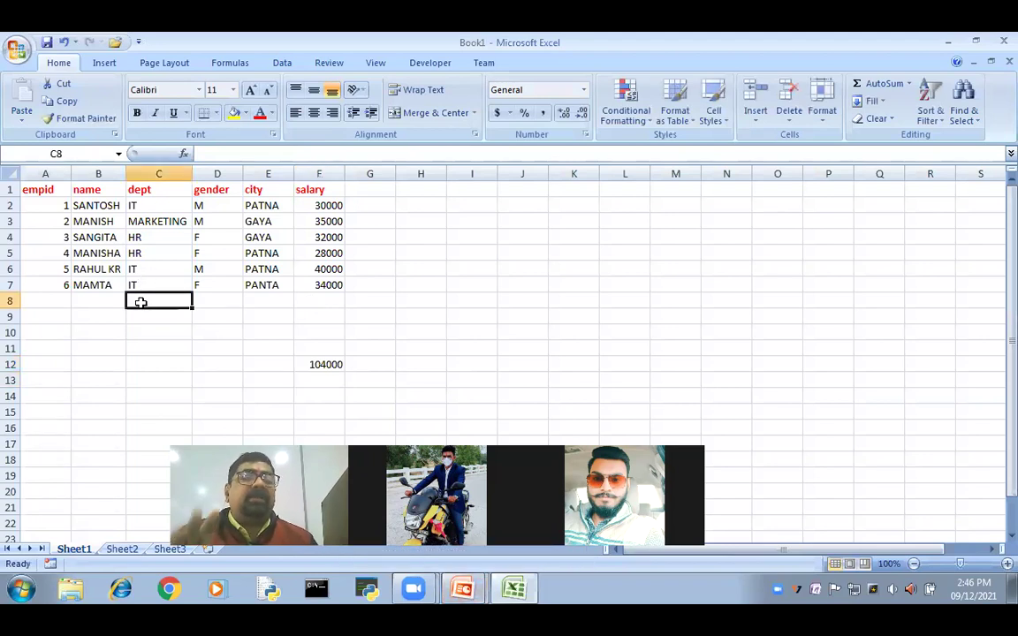
pyautogui.write('IT')
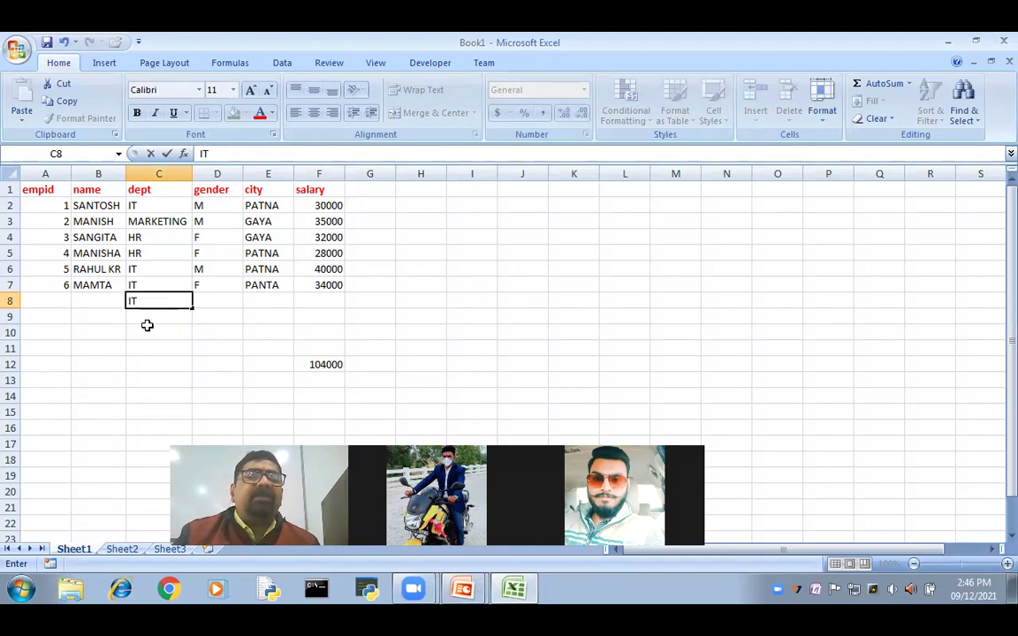
pyautogui.click(148, 329)
pyautogui.click(147, 315)
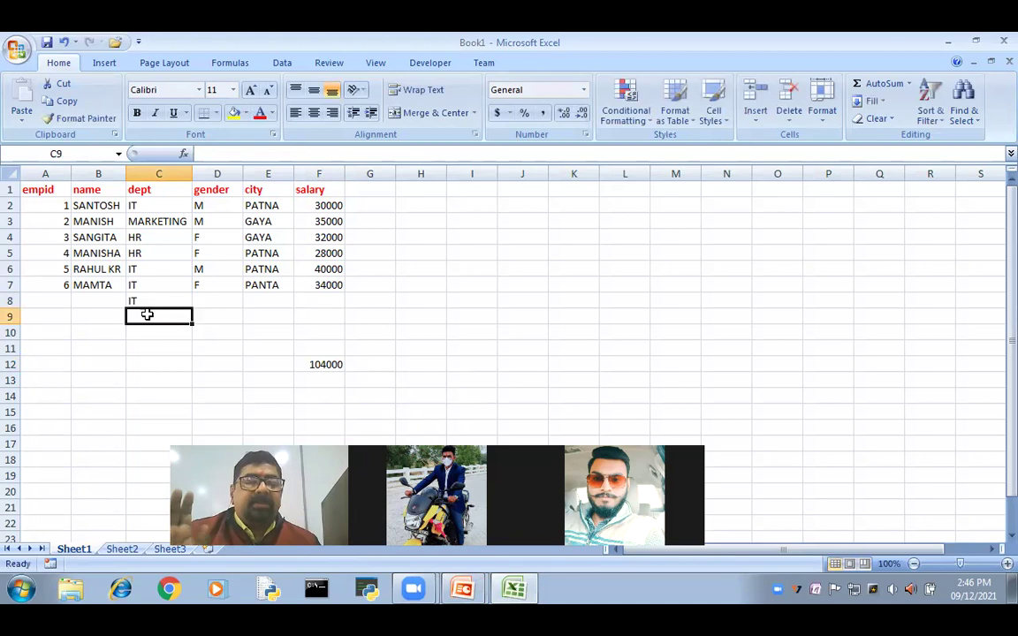
pyautogui.write('H')
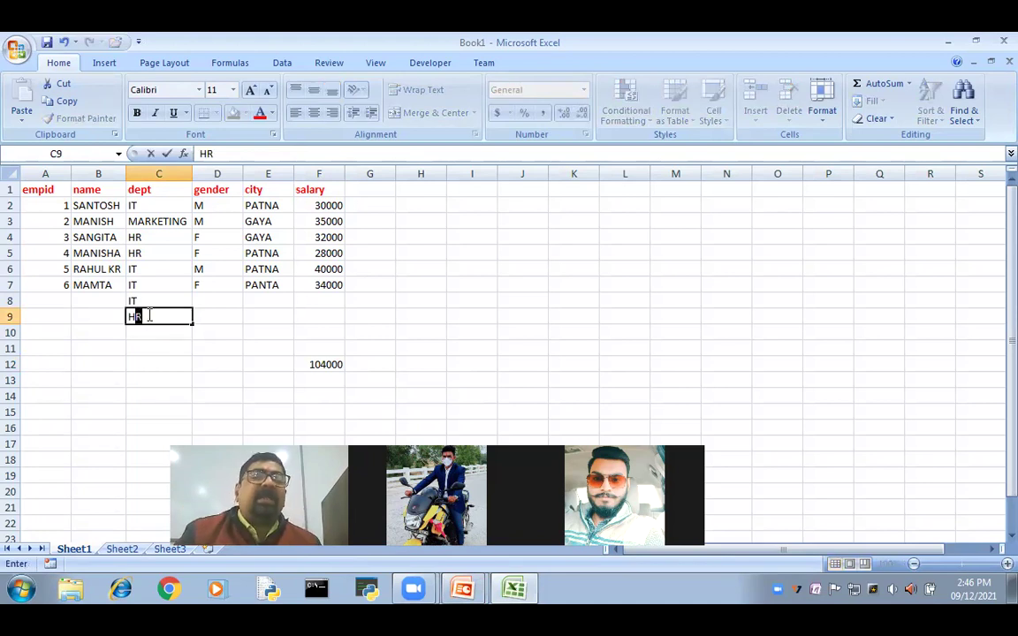
pyautogui.write('R')
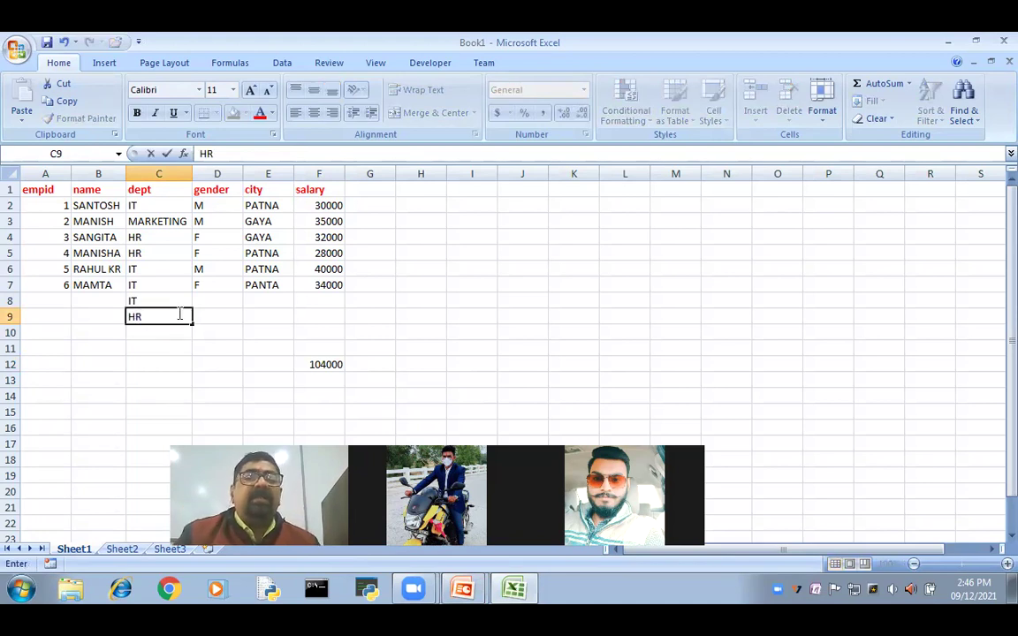
# Step: Enter a salary of 10000 in both F8 and F9 for the added IT and HR rows
pyautogui.click(317, 299)
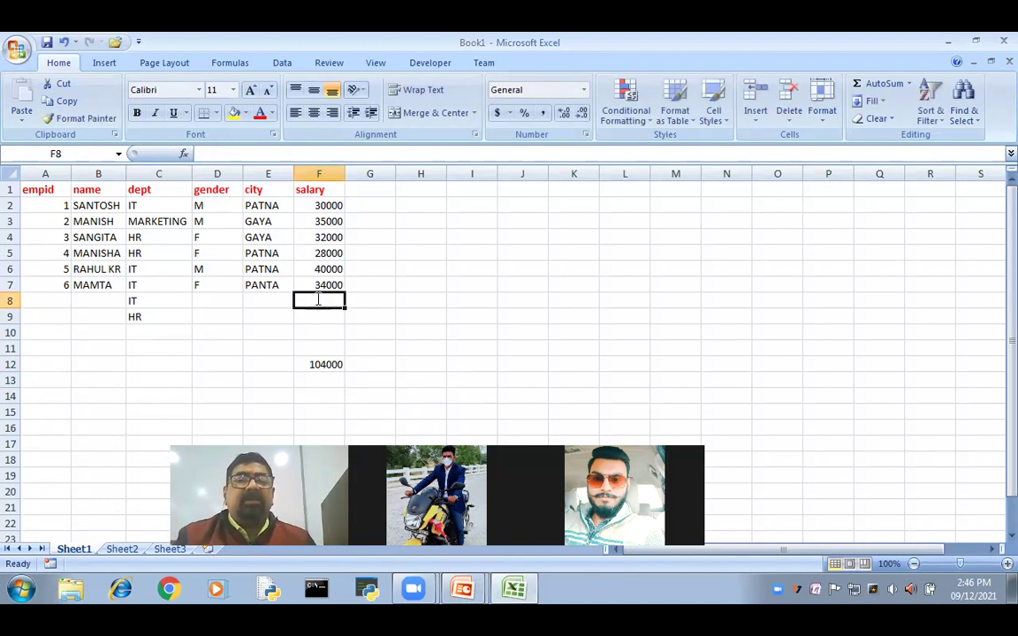
pyautogui.write('10000')
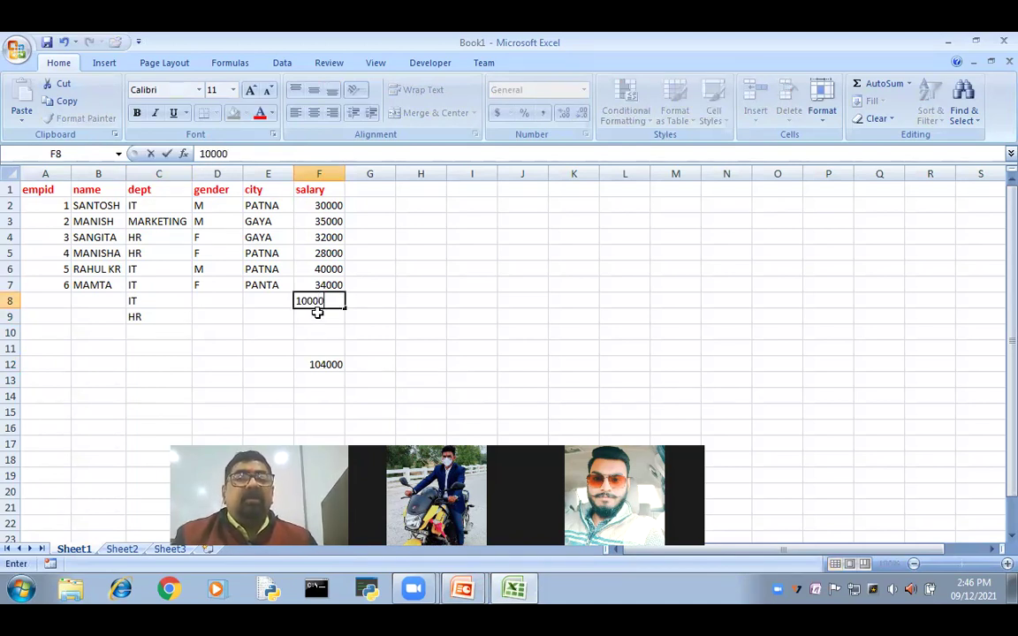
pyautogui.click(318, 312)
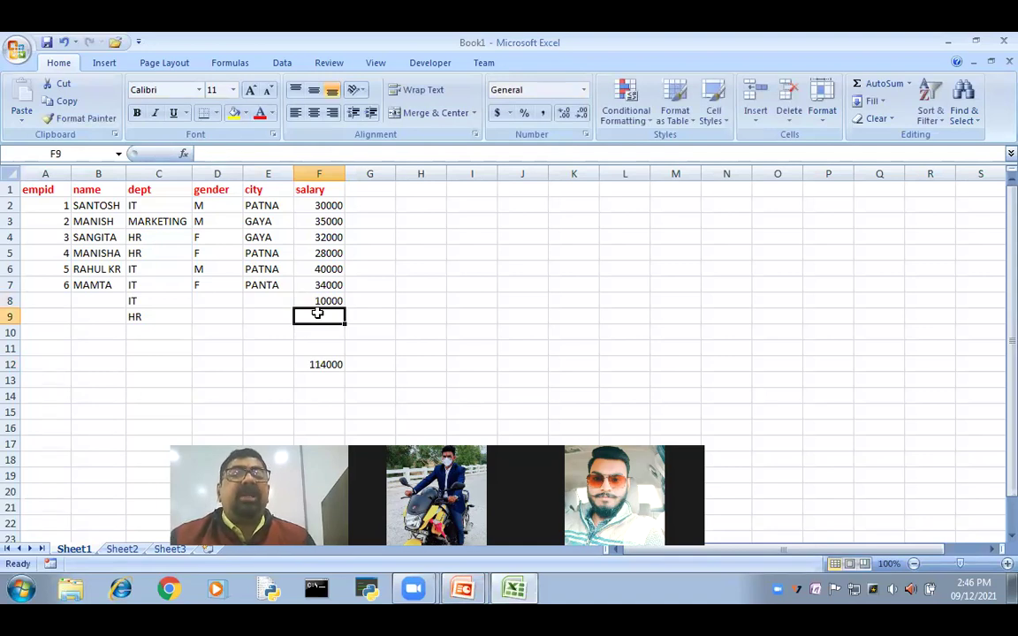
pyautogui.write('10000')
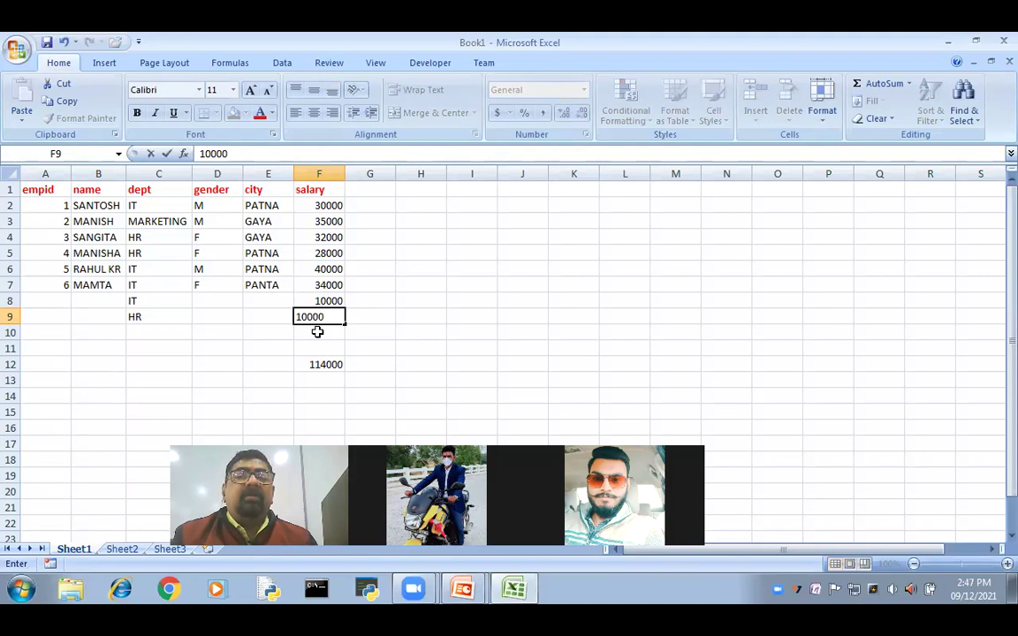
pyautogui.click(317, 331)
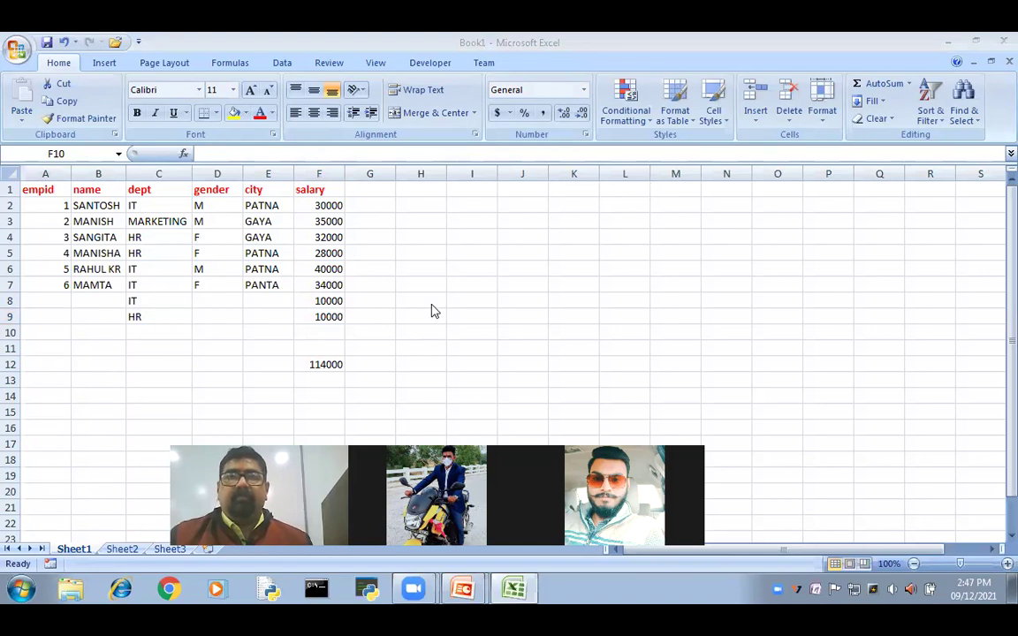
# Step: Replace the SUMIF formula in F12 with the start of a SUMIFS function
pyautogui.click(319, 364)
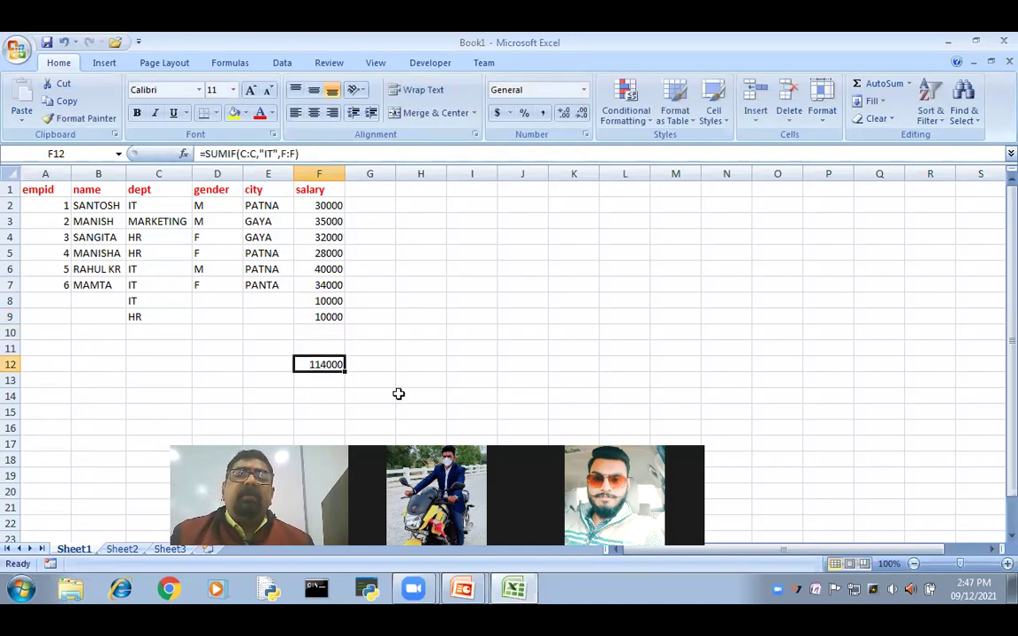
pyautogui.press('F2')
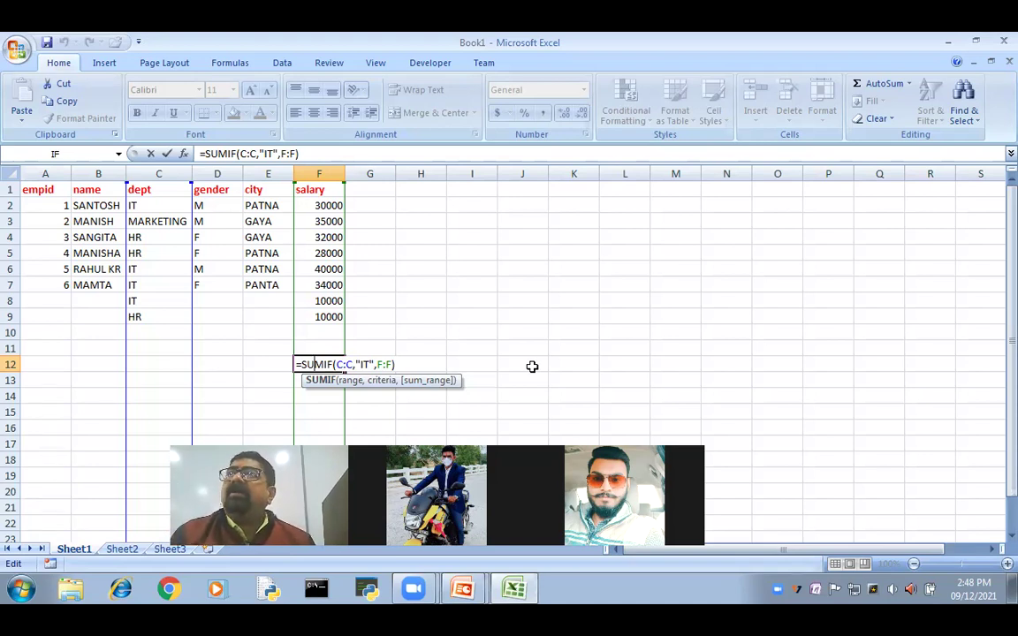
pyautogui.click(424, 368)
pyautogui.press('BackSpace')
pyautogui.press('BackSpace')
pyautogui.press('BackSpace')
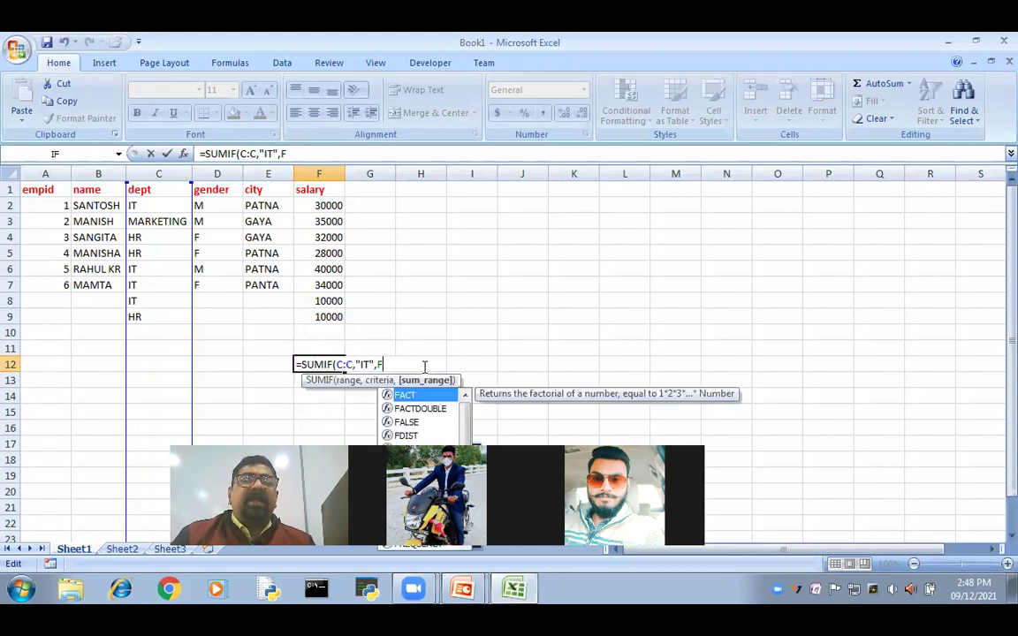
pyautogui.press('BackSpace')
pyautogui.press('BackSpace')
pyautogui.press('BackSpace')
pyautogui.press('BackSpace')
pyautogui.press('BackSpace')
pyautogui.press('BackSpace')
pyautogui.press('BackSpace')
pyautogui.press('BackSpace')
pyautogui.press('BackSpace')
pyautogui.press('BackSpace')
pyautogui.press('BackSpace')
pyautogui.write('SUMIFS')
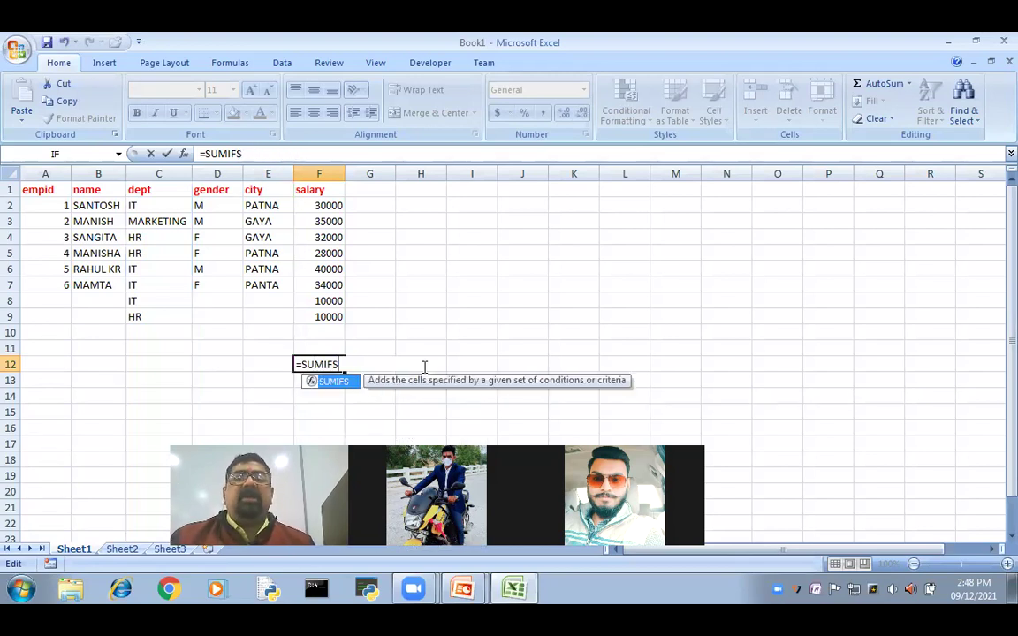
pyautogui.write('(')
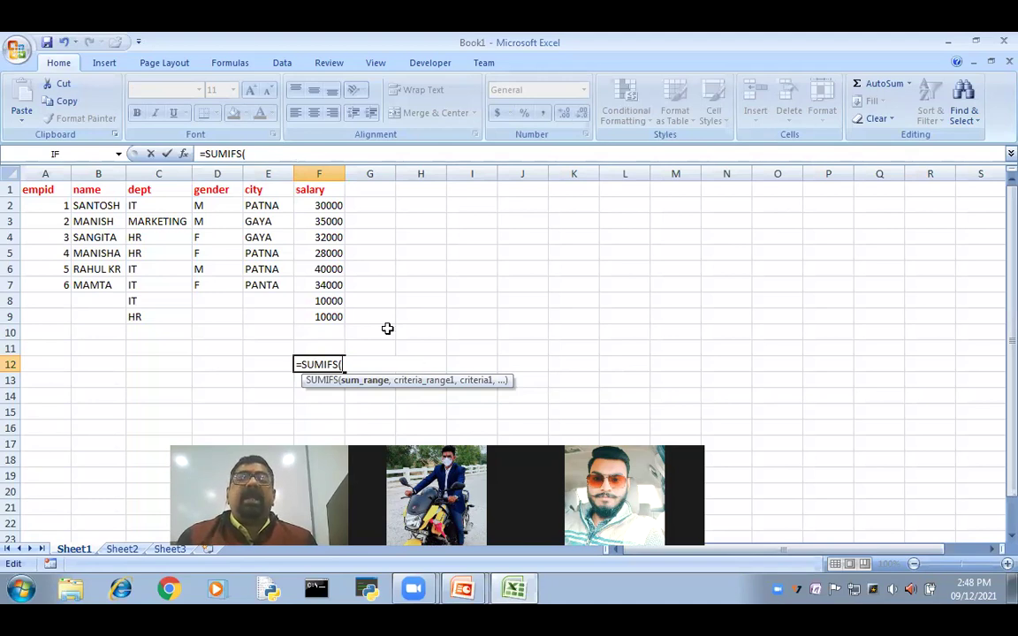
# Step: Give the SUMIFS in F12 the sum range F:F and the first condition C:C equal to "HR"
pyautogui.write('F')
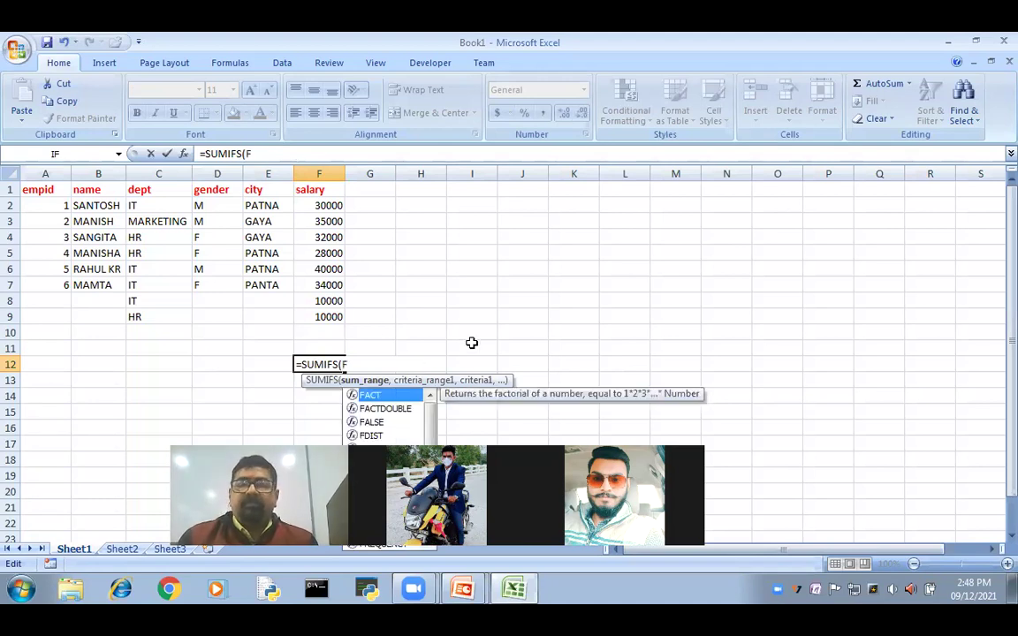
pyautogui.write(':F')
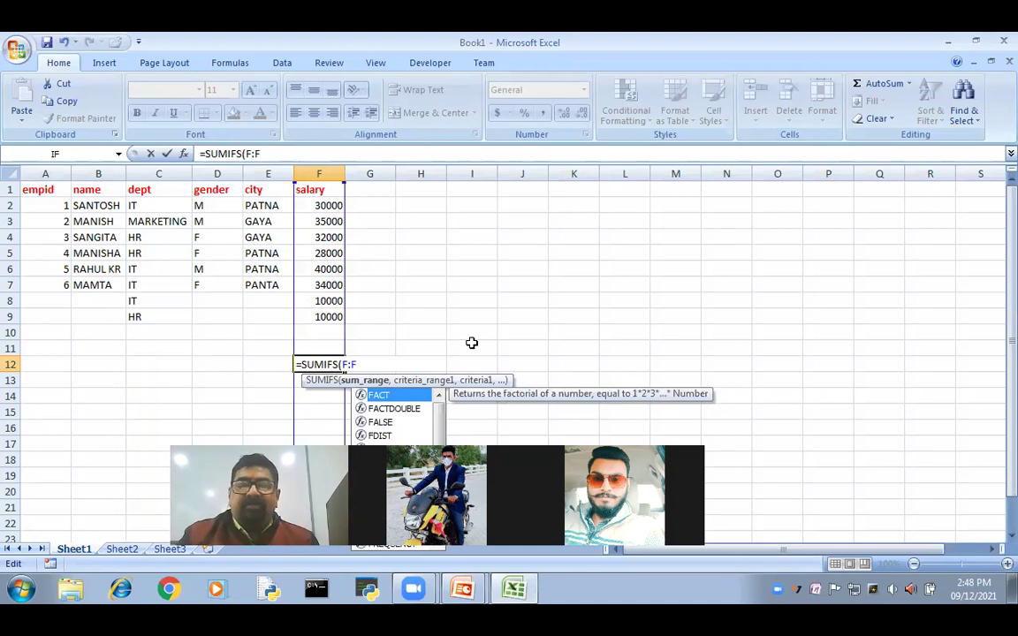
pyautogui.write(',')
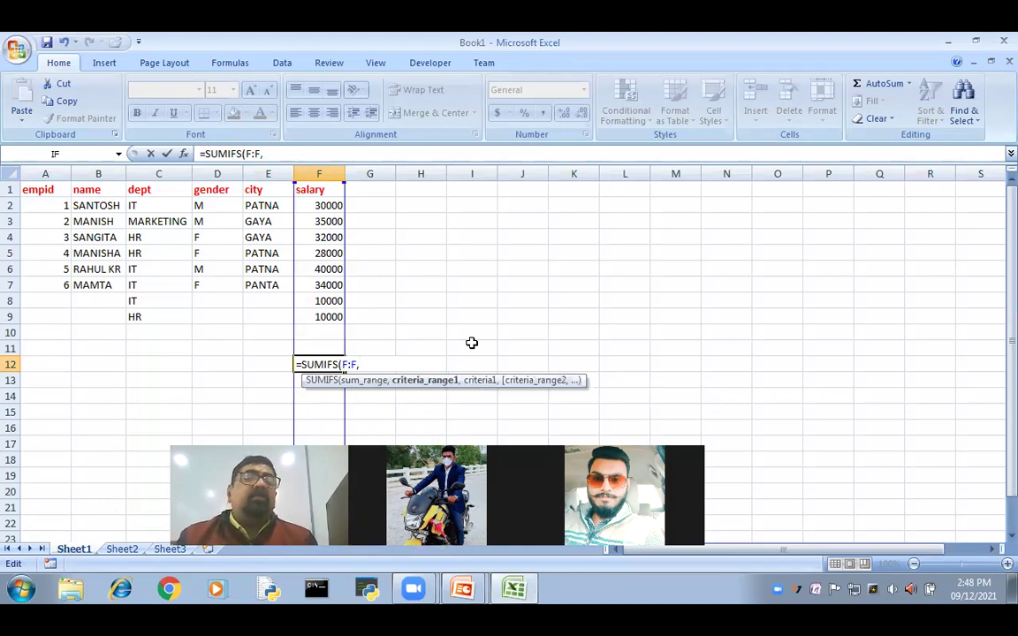
pyautogui.write('C')
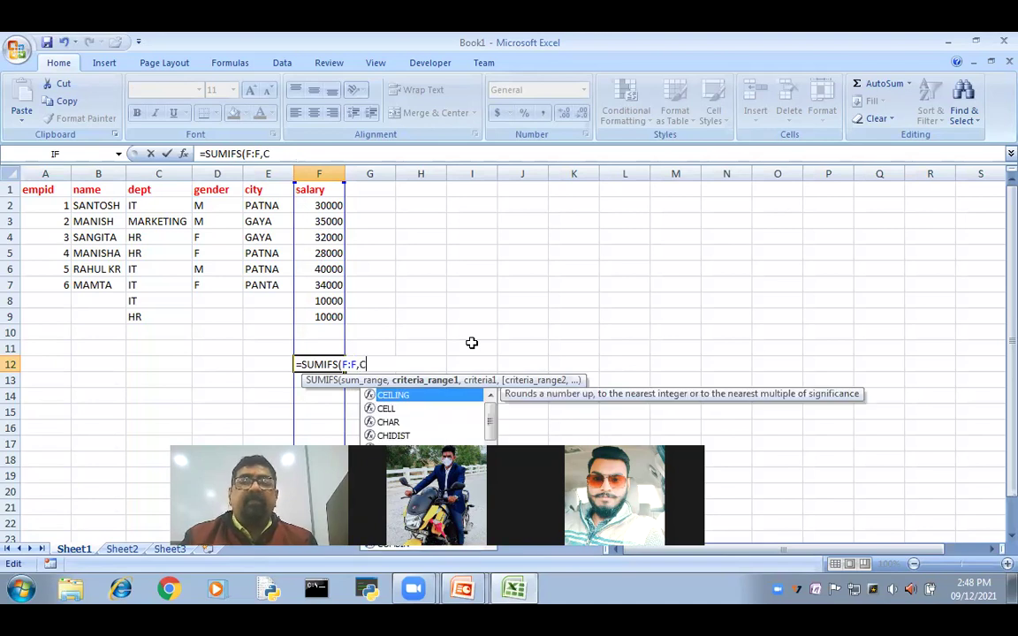
pyautogui.write(':C')
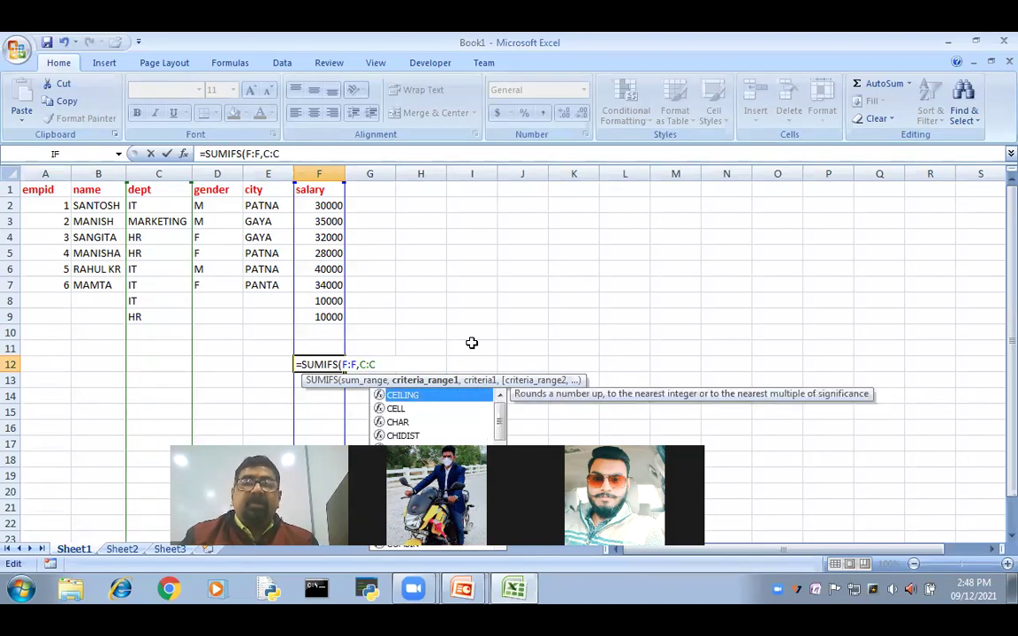
pyautogui.write(',"HR')
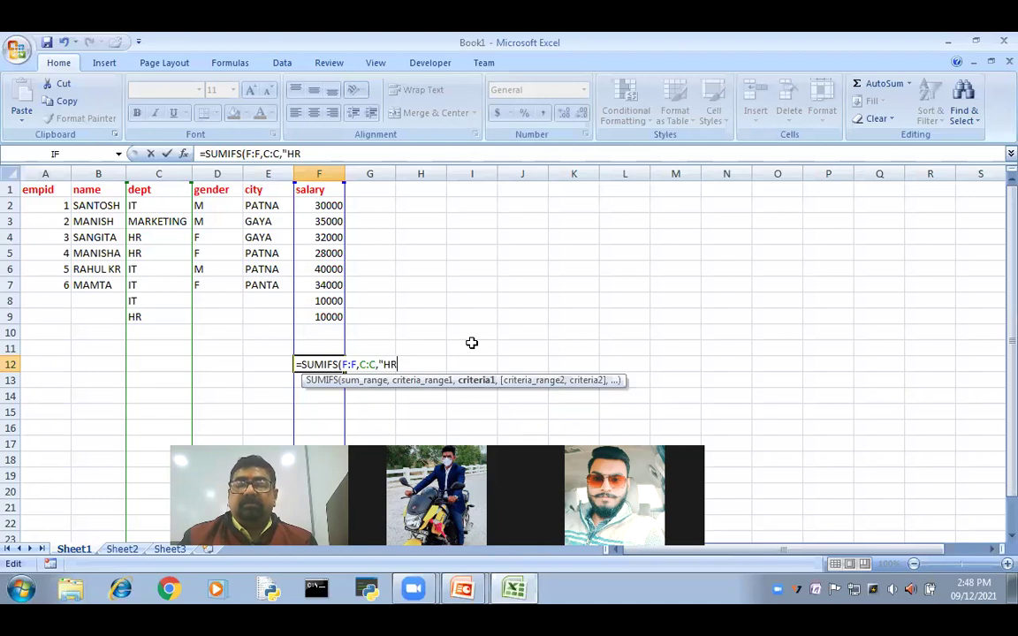
pyautogui.write('",')
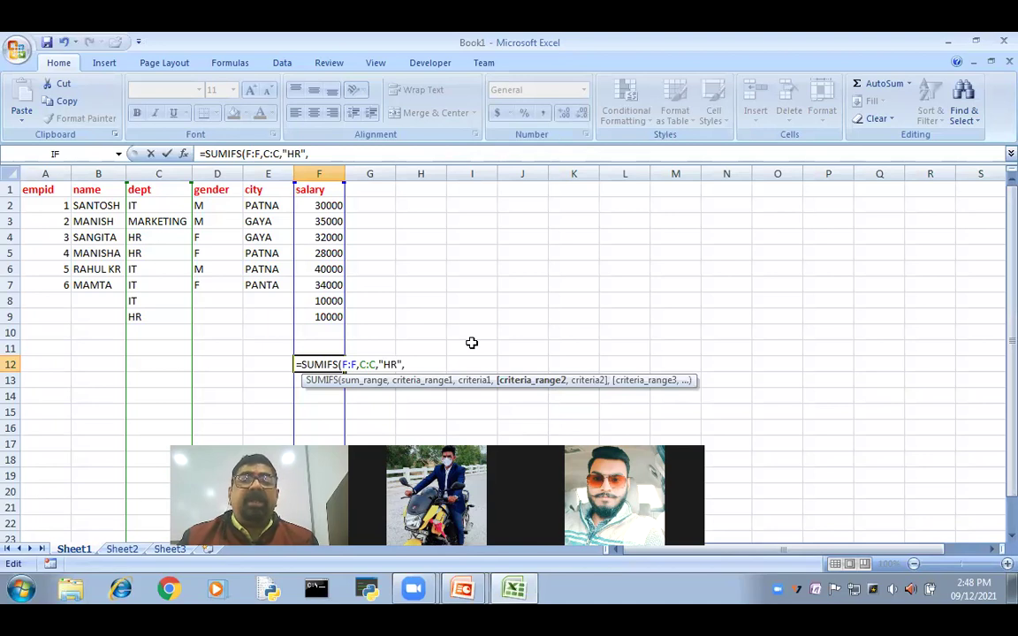
# Step: Add a second condition to the SUMIFS formula: gender column D:D equal to "F"
pyautogui.write('D')
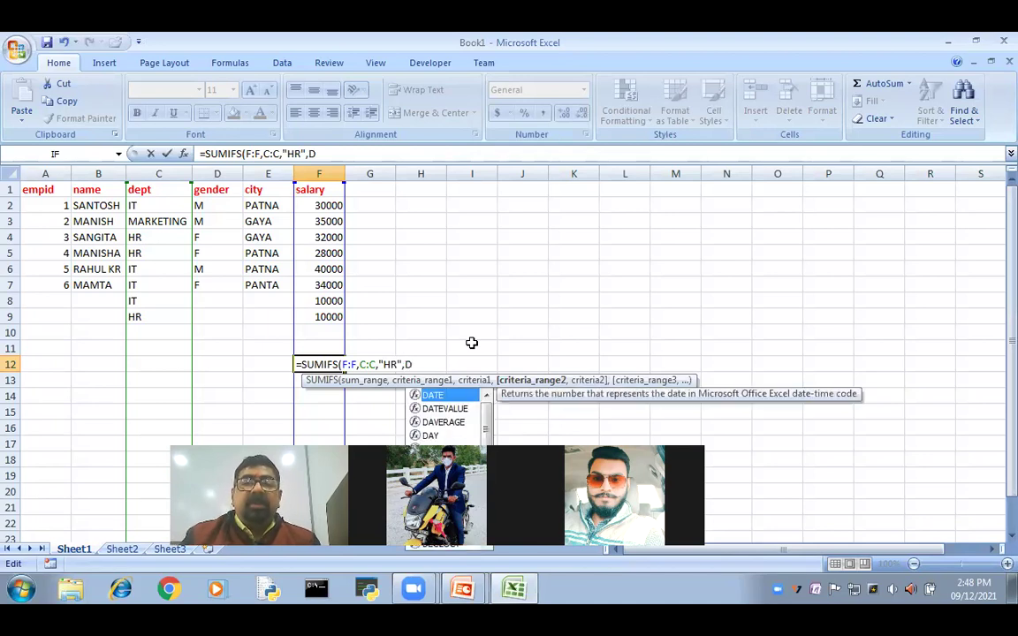
pyautogui.write(':D')
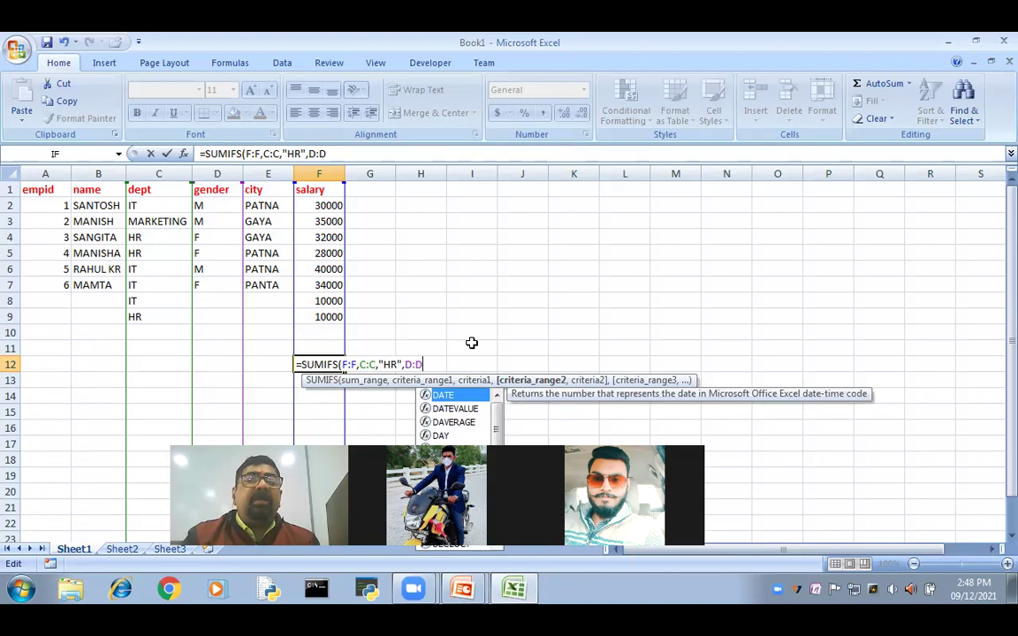
pyautogui.write(',"F"')
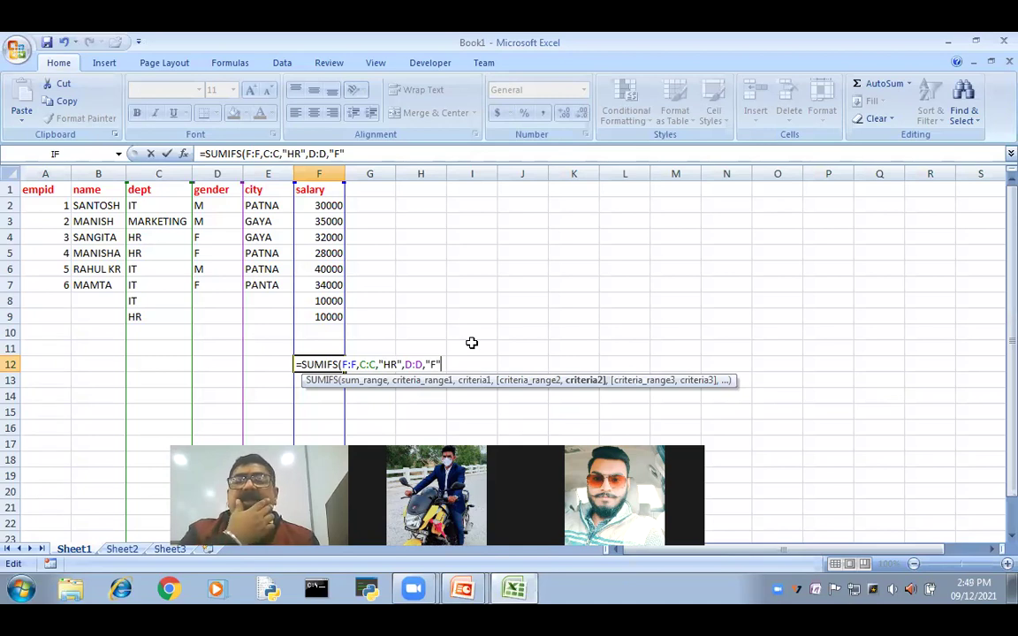
pyautogui.write(',')
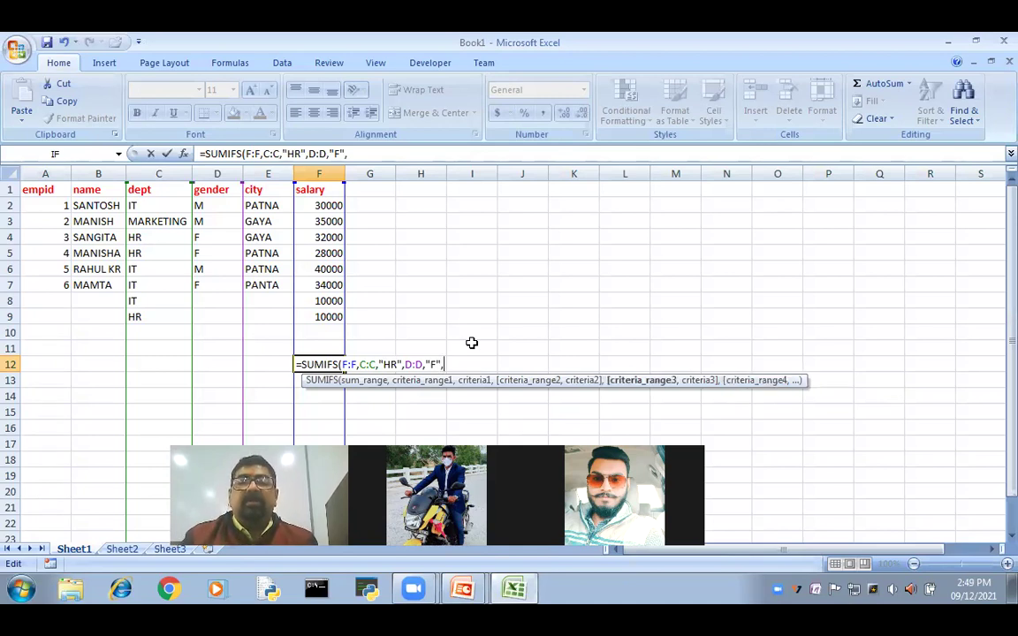
# Step: Add a third condition, city column E:E equal to "GAYA", and complete the SUMIFS formula in F12
pyautogui.write('E:E')
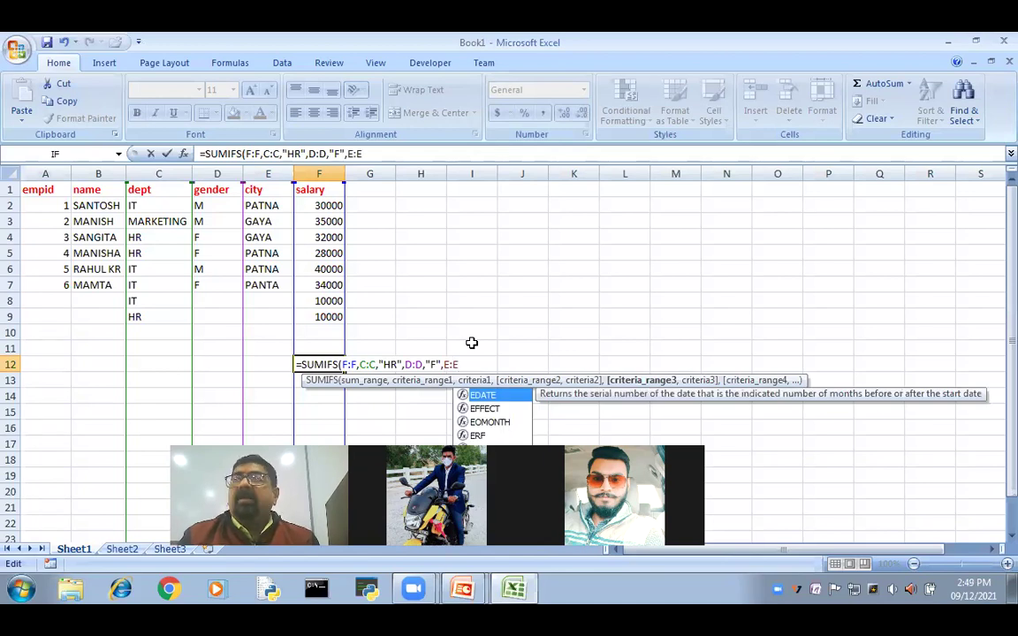
pyautogui.write(',')
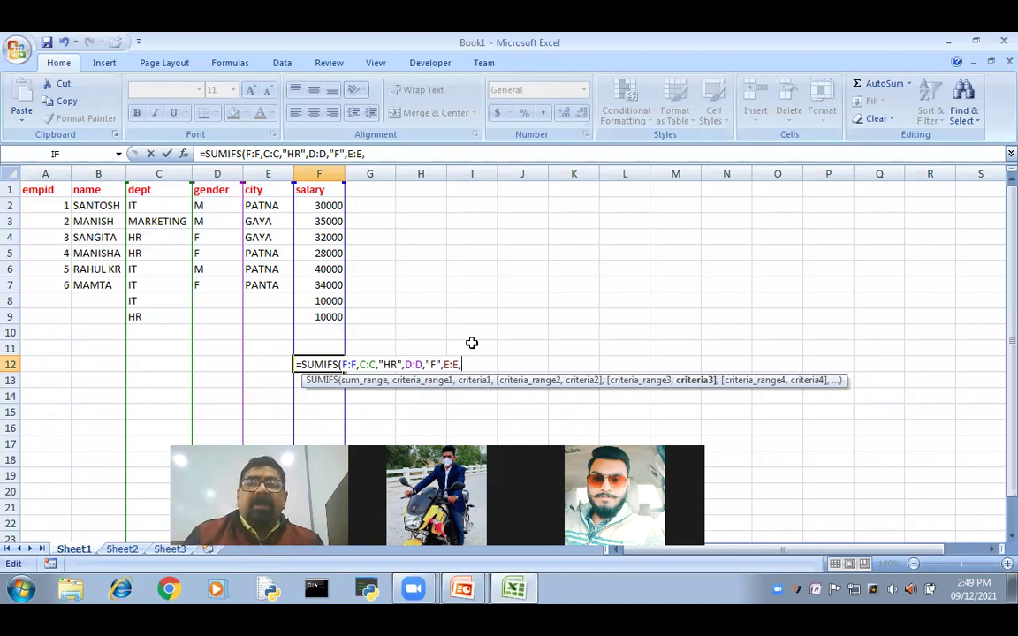
pyautogui.write('"')
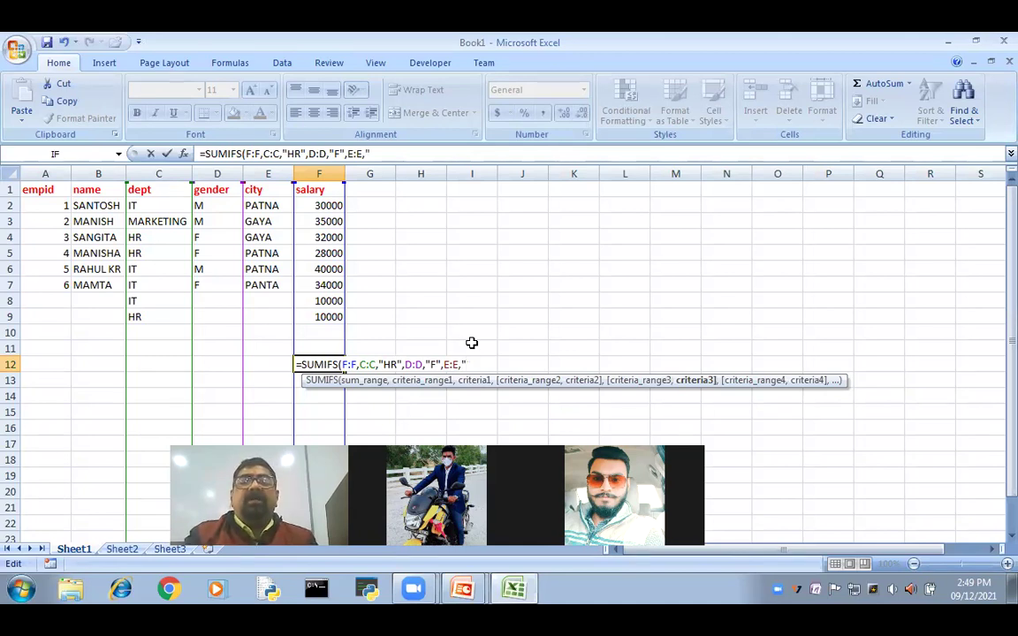
pyautogui.write('GAYA"')
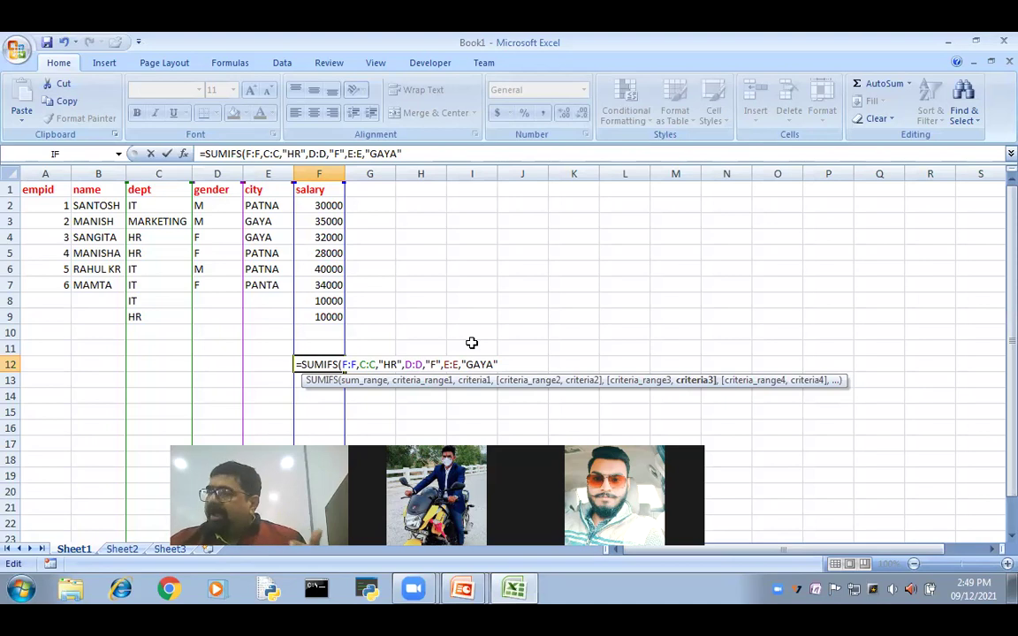
pyautogui.write(')')
pyautogui.press('Return')
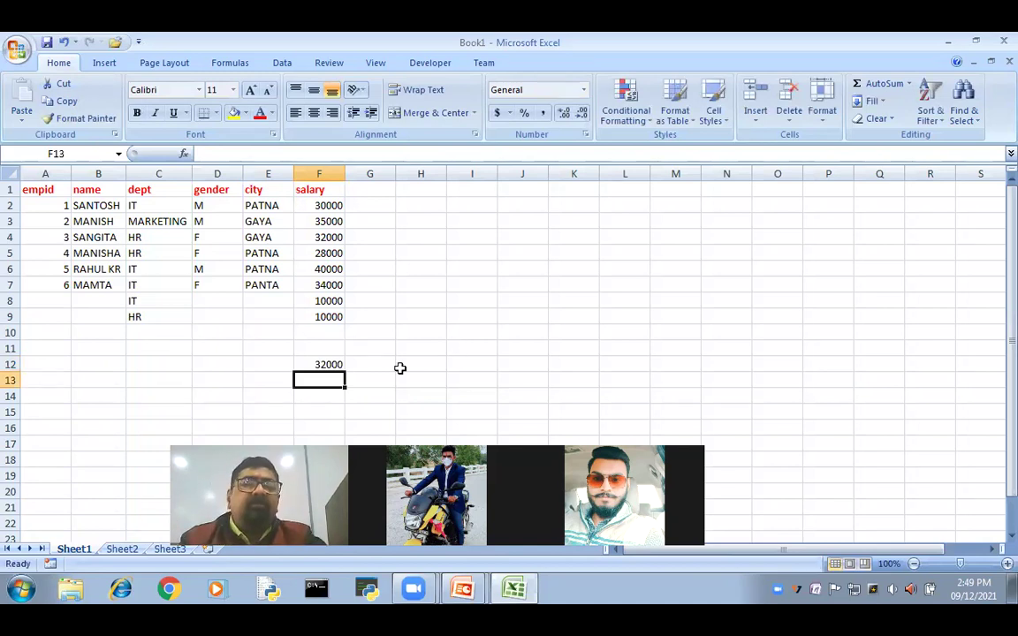
# Step: Check the F12 total against the city, dept and salary in row 4, and change the city in E5 to GAYA
pyautogui.click(331, 365)
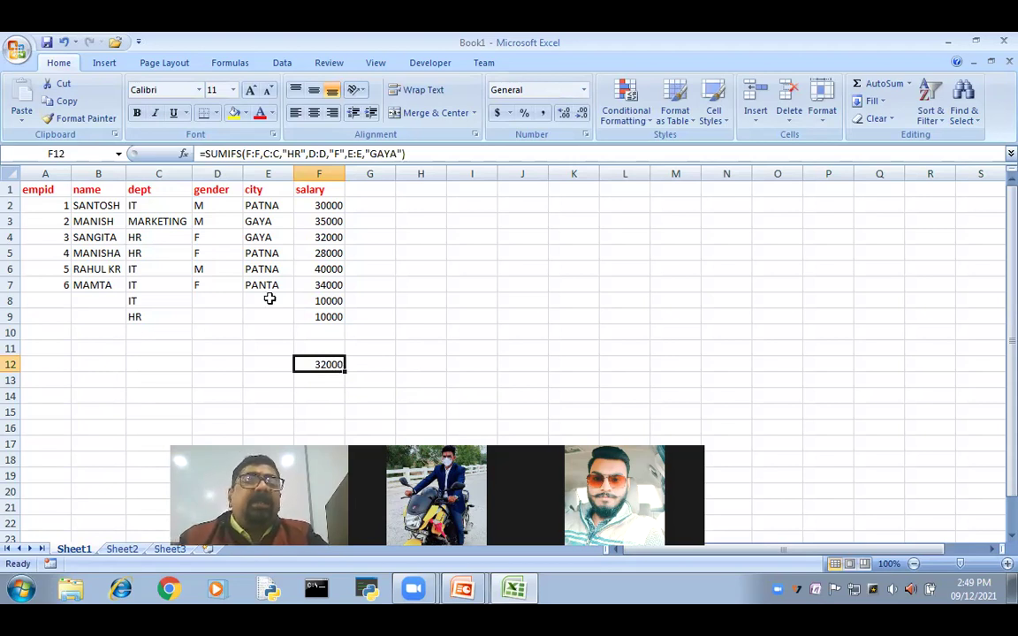
pyautogui.click(266, 237)
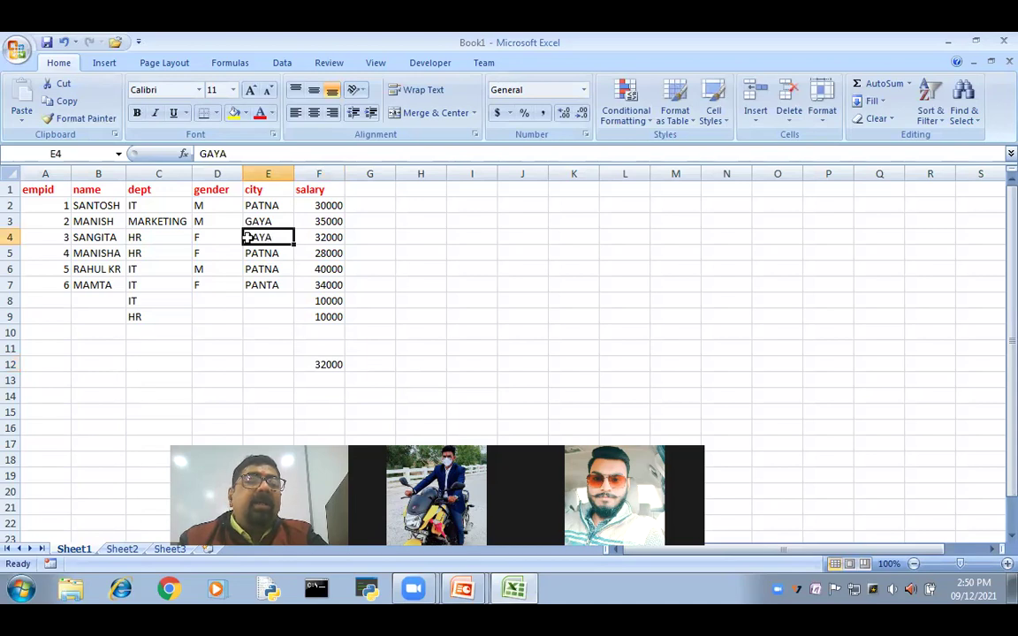
pyautogui.click(168, 241)
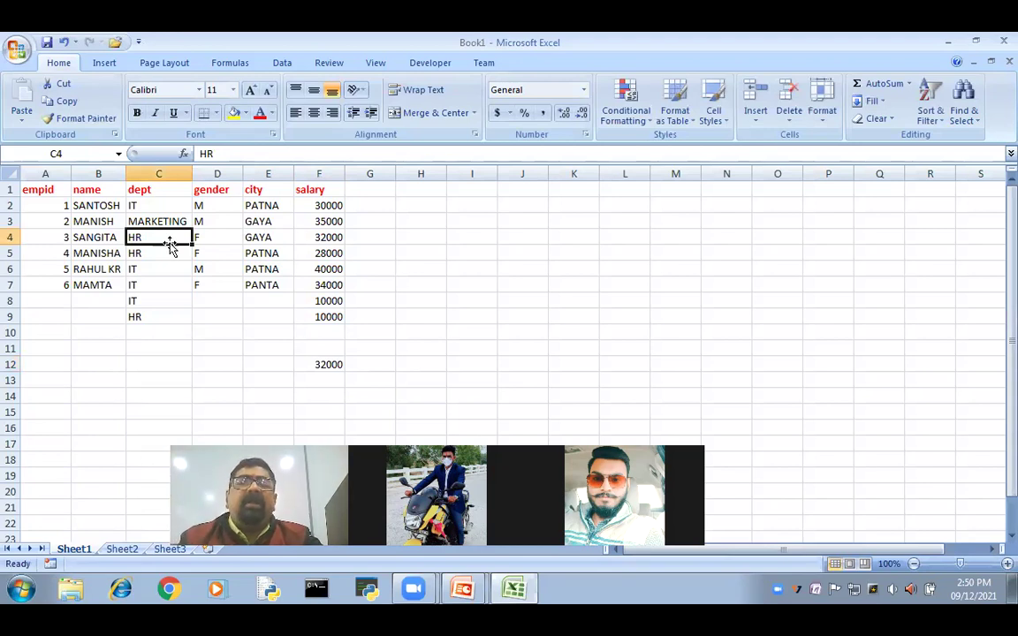
pyautogui.click(329, 240)
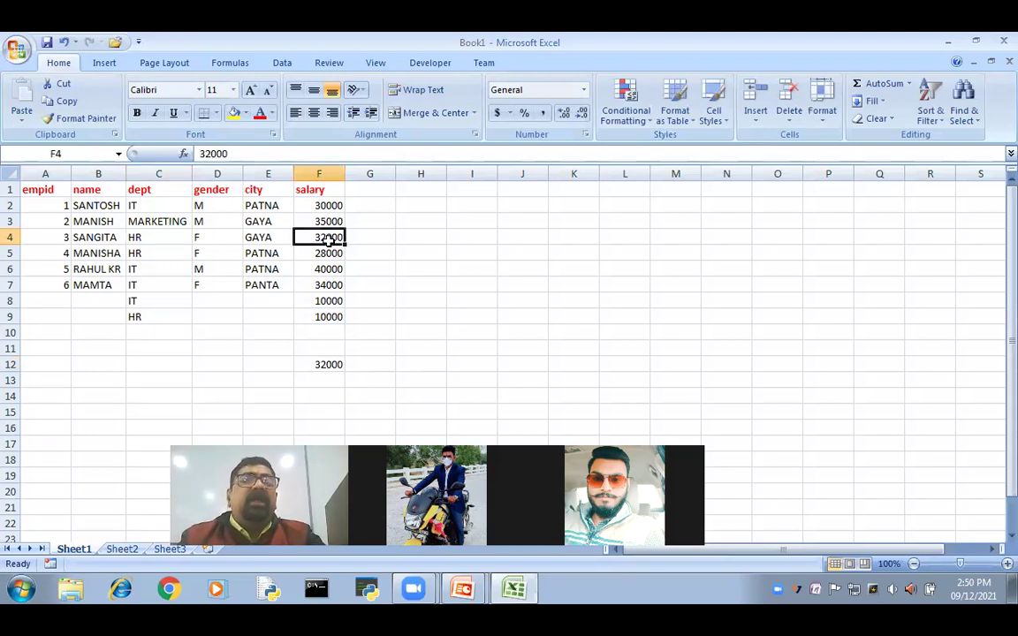
pyautogui.click(279, 253)
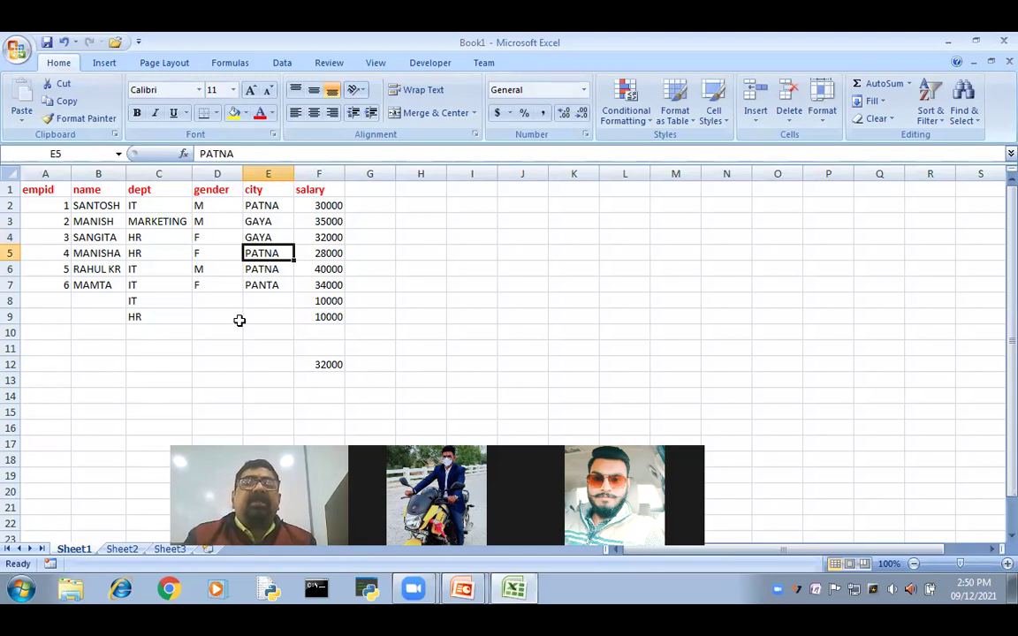
pyautogui.write('GAYA')
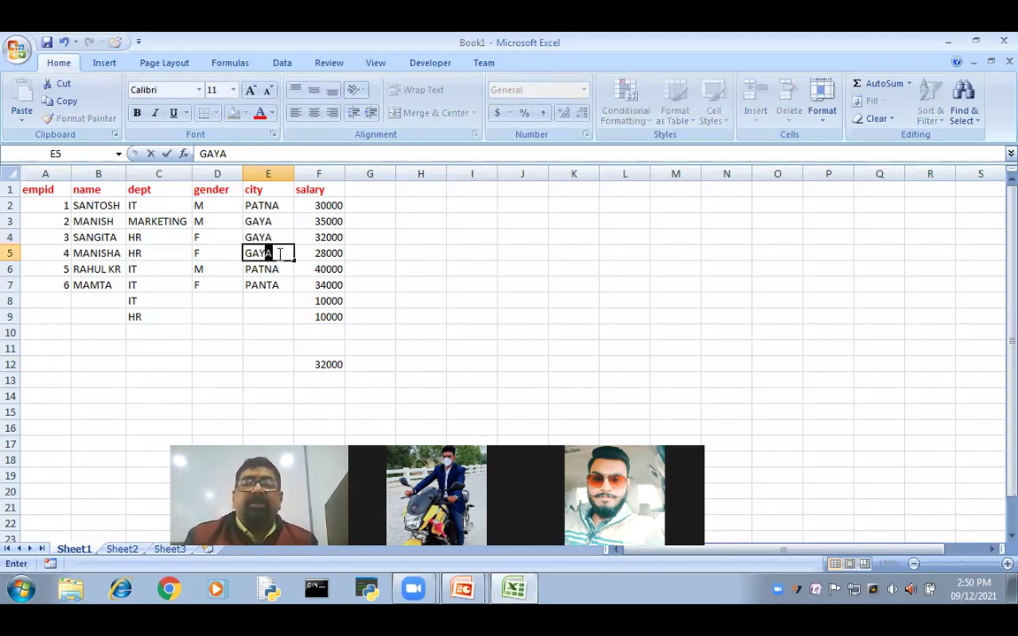
pyautogui.press('Return')
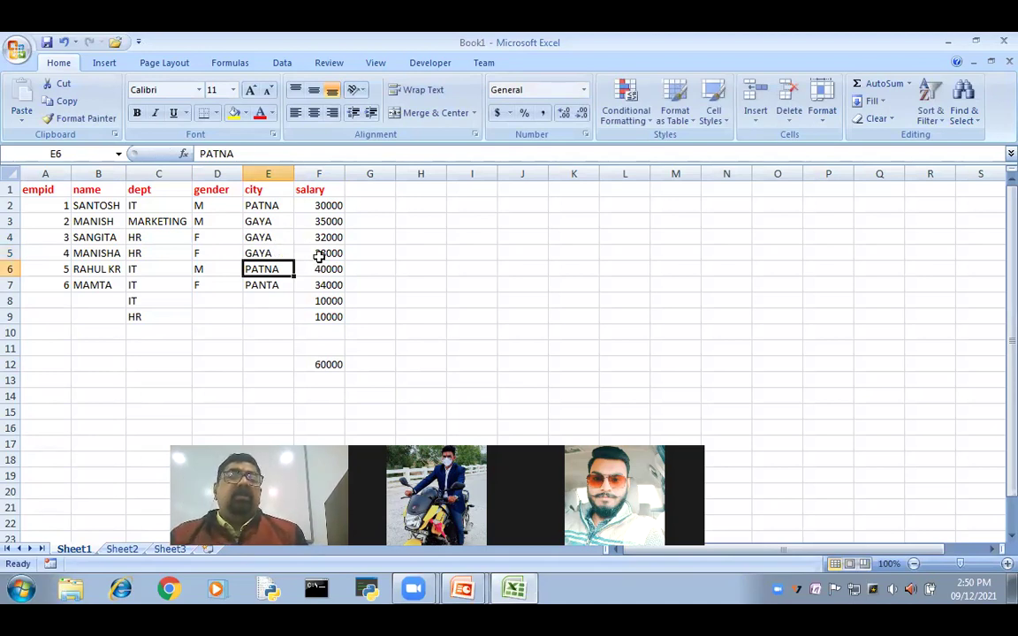
# Step: Review the arguments of the SUMIFS formula in F12 without changing it
pyautogui.click(327, 367)
pyautogui.press('F2')
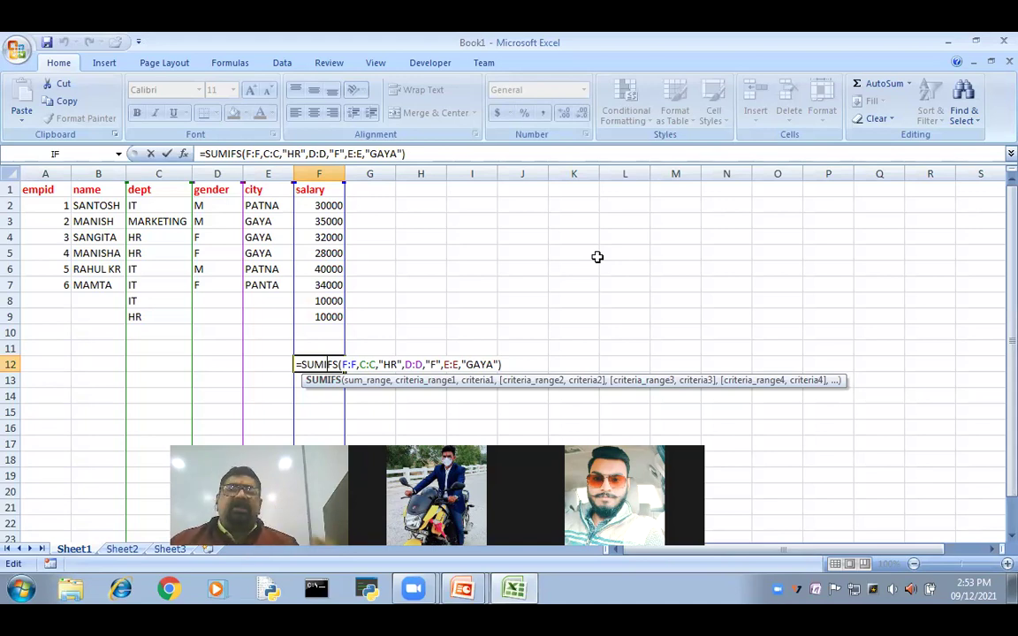
pyautogui.press('Return')
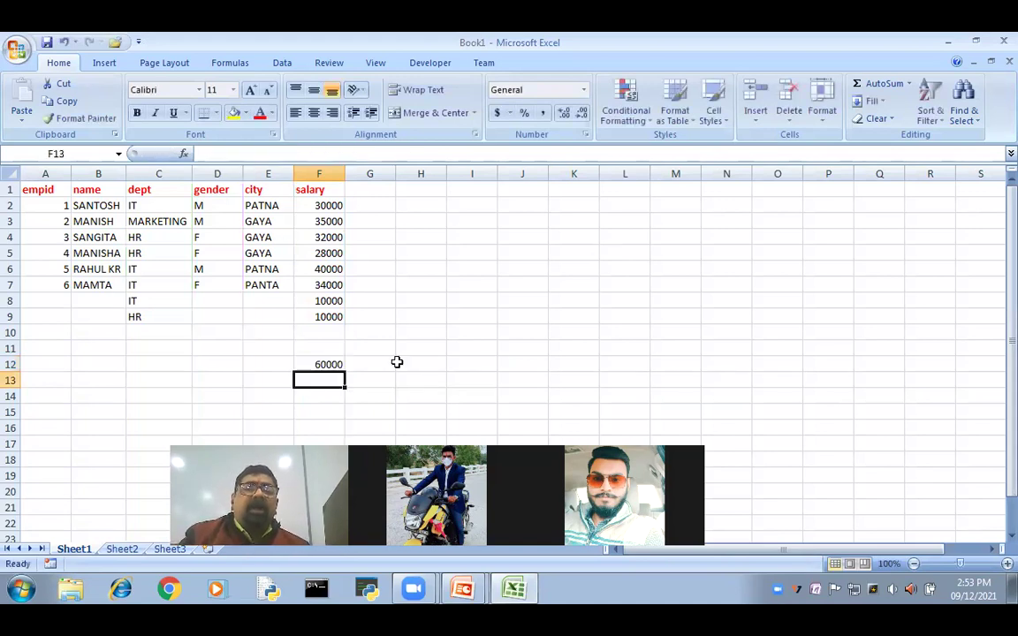
# Step: Move the complete formula =SUMIFS(F:F,C:C,"HR",D:D,"F",E:E,"GAYA") out of F12 and into K6
pyautogui.doubleClick(327, 364)
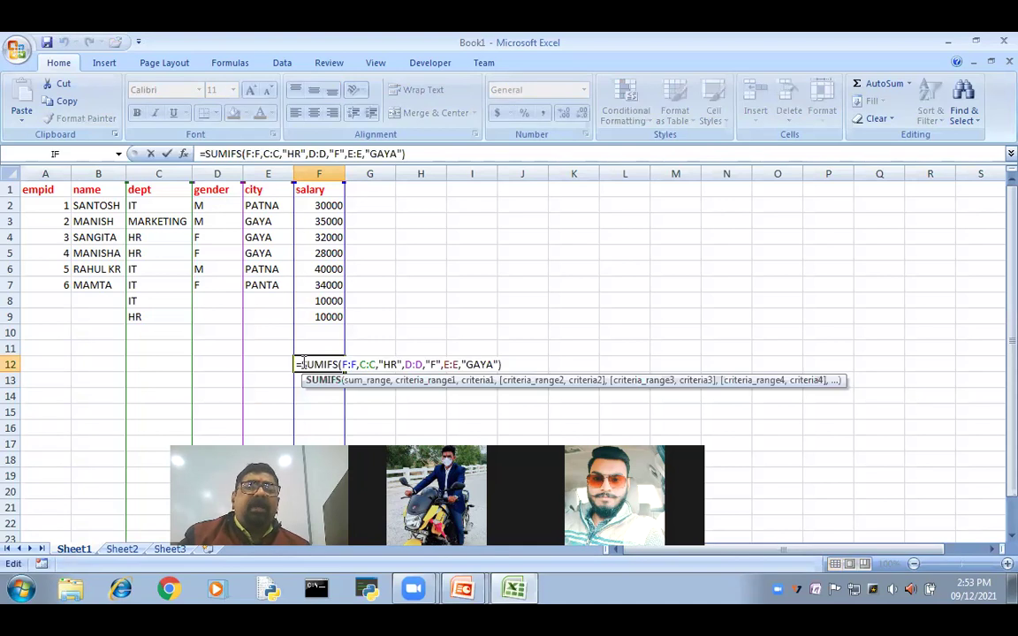
pyautogui.click(298, 364)
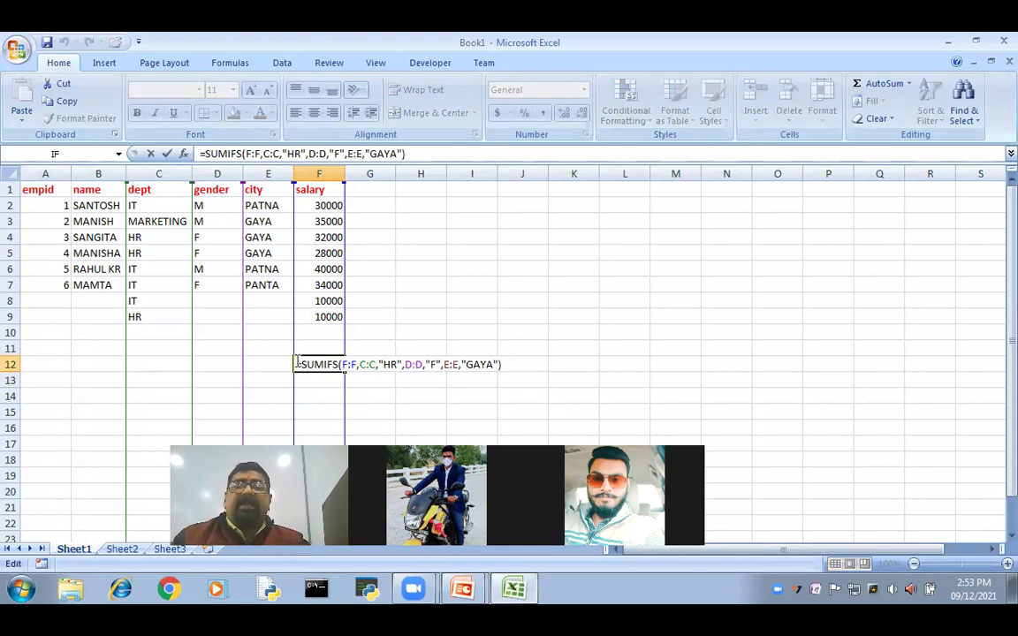
pyautogui.doubleClick(298, 364)
pyautogui.hotkey('shift', 'Right')
pyautogui.hotkey('shift', 'Right')
pyautogui.hotkey('shift', 'Right')
pyautogui.hotkey('shift', 'Right')
pyautogui.hotkey('shift', 'Right')
pyautogui.hotkey('shift', 'Right')
pyautogui.hotkey('shift', 'Right')
pyautogui.hotkey('shift', 'Right')
pyautogui.hotkey('shift', 'Right')
pyautogui.hotkey('shift', 'Right')
pyautogui.hotkey('shift', 'Right')
pyautogui.hotkey('shift', 'Right')
pyautogui.hotkey('shift', 'Right')
pyautogui.hotkey('shift', 'Right')
pyautogui.hotkey('shift', 'Right')
pyautogui.hotkey('shift', 'Right')
pyautogui.hotkey('shift', 'Right')
pyautogui.hotkey('shift', 'Right')
pyautogui.hotkey('shift', 'Right')
pyautogui.hotkey('shift', 'Right')
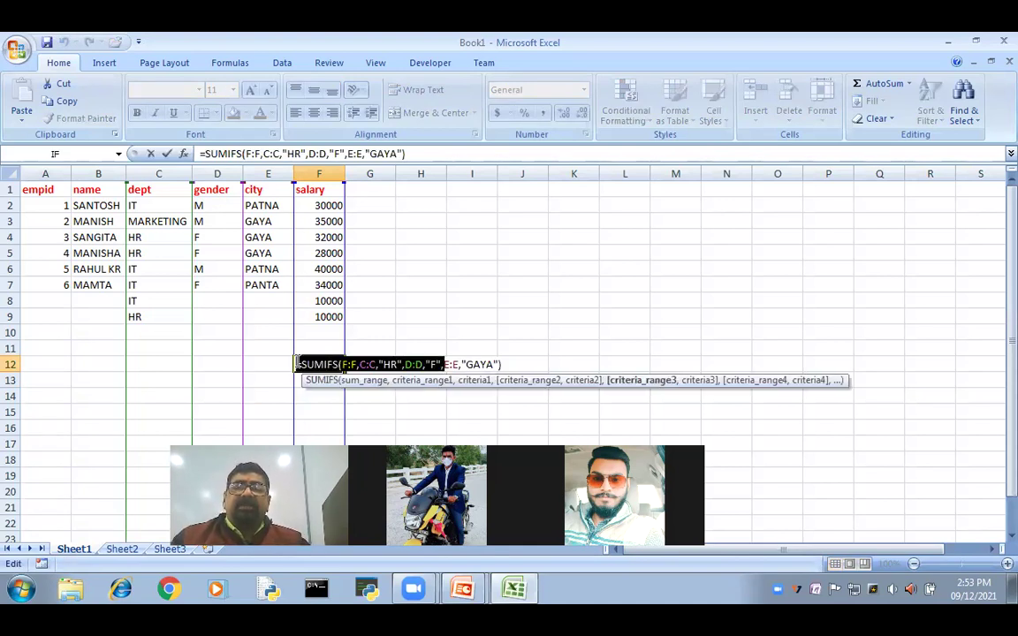
pyautogui.hotkey('shift', 'Right')
pyautogui.hotkey('shift', 'Right')
pyautogui.hotkey('shift', 'Right')
pyautogui.hotkey('shift', 'Right')
pyautogui.hotkey('shift', 'Right')
pyautogui.hotkey('shift', 'Right')
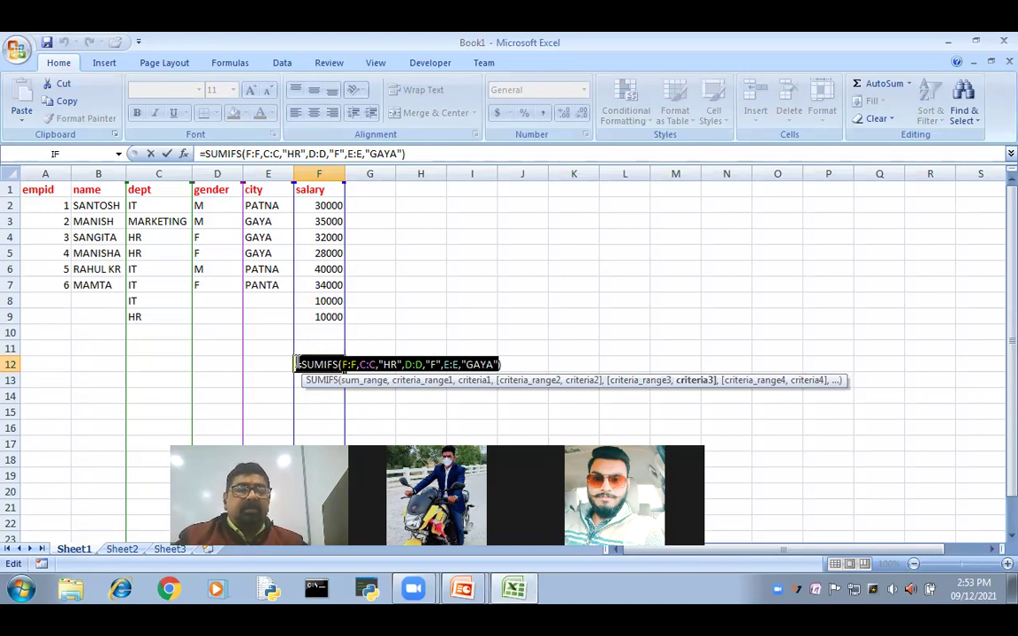
pyautogui.press('Escape')
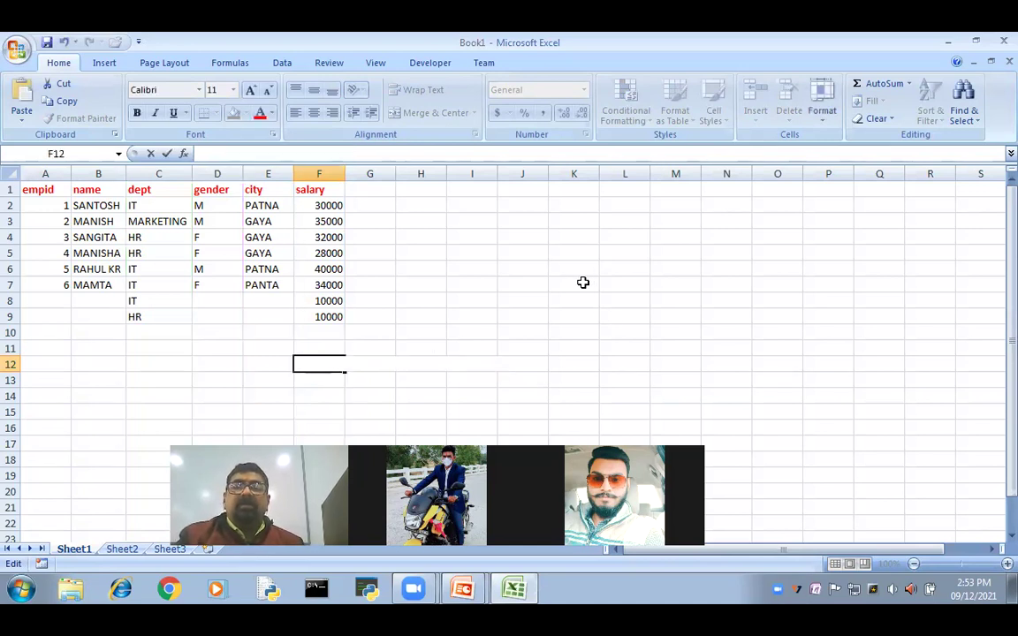
pyautogui.click(580, 269)
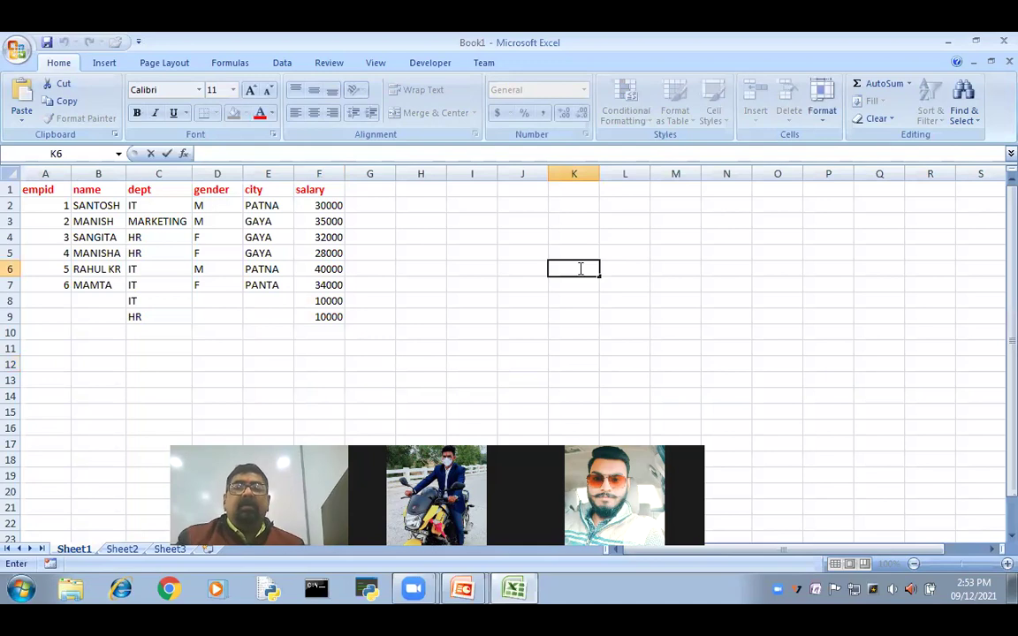
pyautogui.write('=SUMIFS(F:F,C:C,"HR",D:D,"F",E:E,"GAYA")')
pyautogui.press('Return')
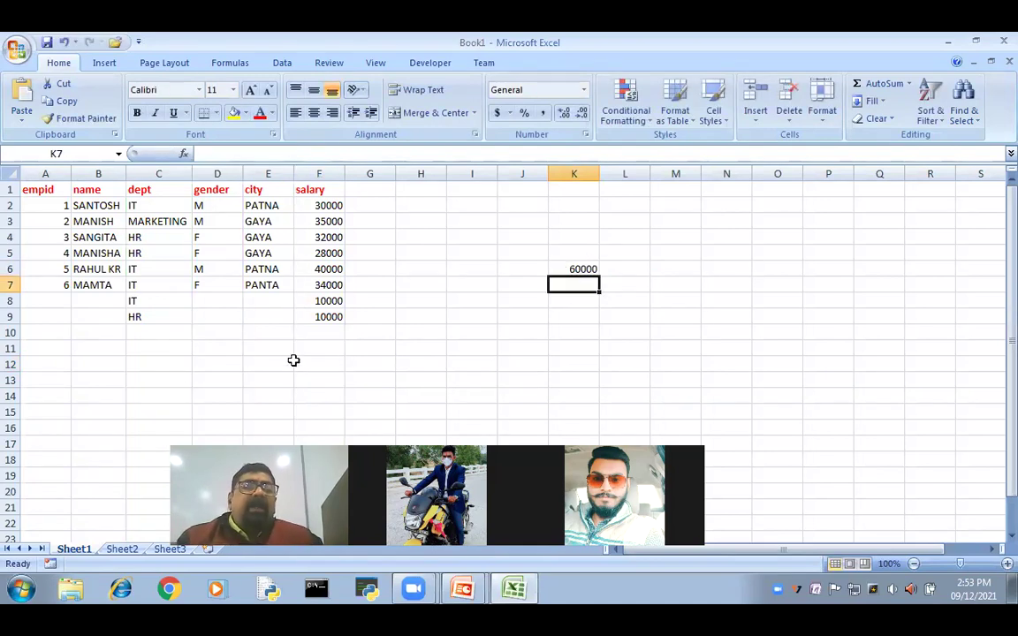
# Step: Review the SUMIFS formula in K6 and the added HR entry in C9
pyautogui.click(156, 333)
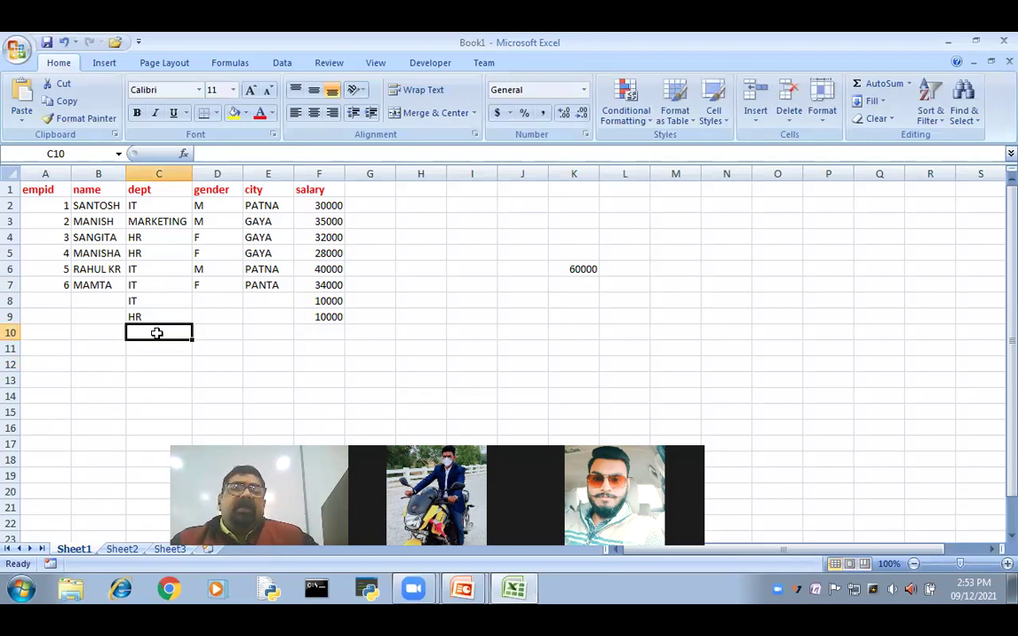
pyautogui.click(571, 268)
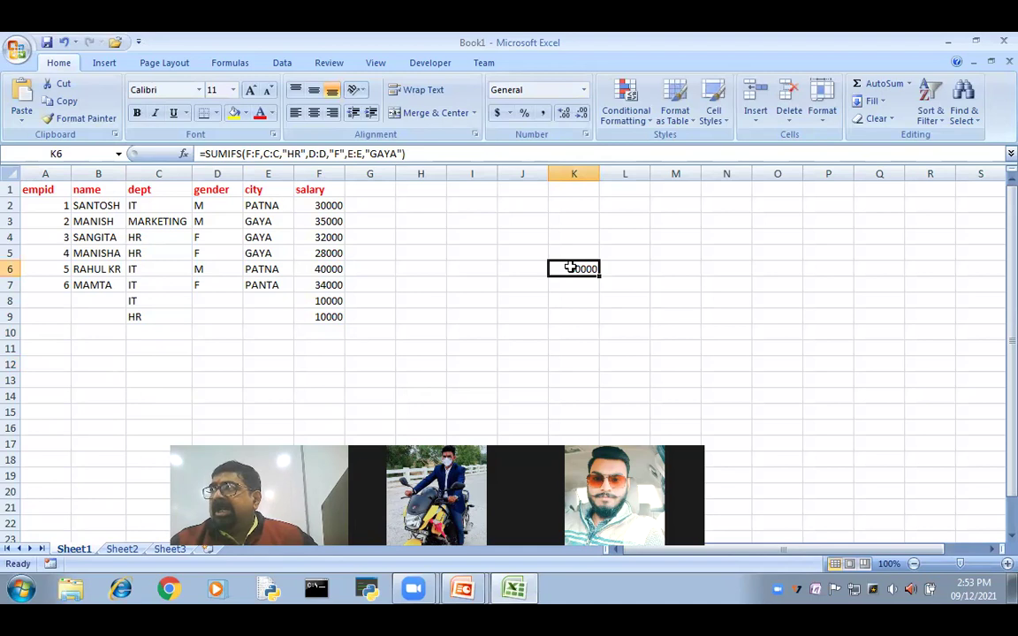
pyautogui.click(152, 317)
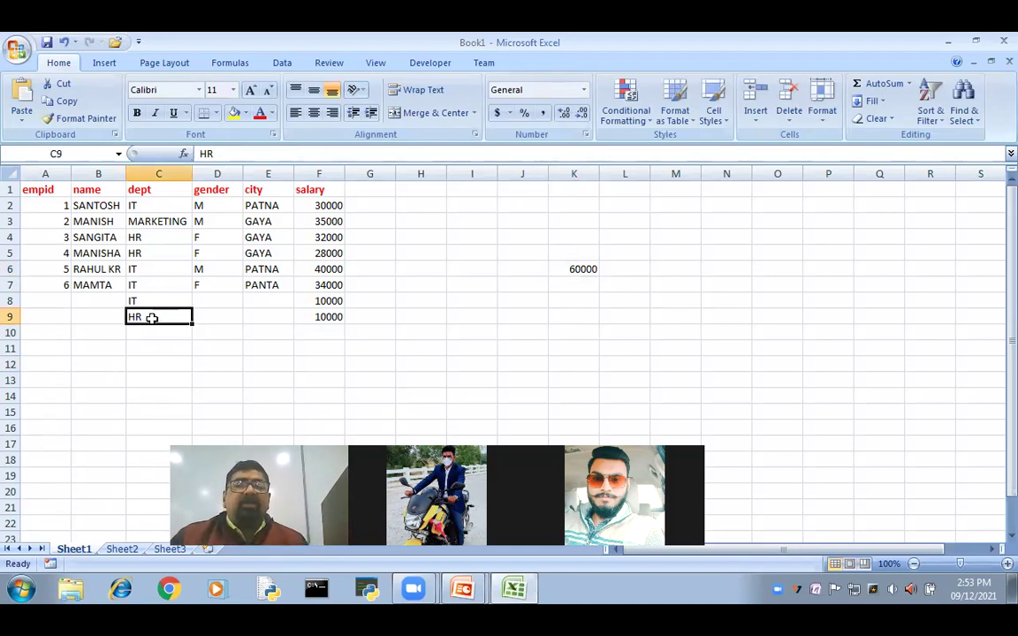
# Step: Examine the last rows of the worksheet in column C and return to the first cell of the employee table
pyautogui.hotkey('ctrl', 'Down')
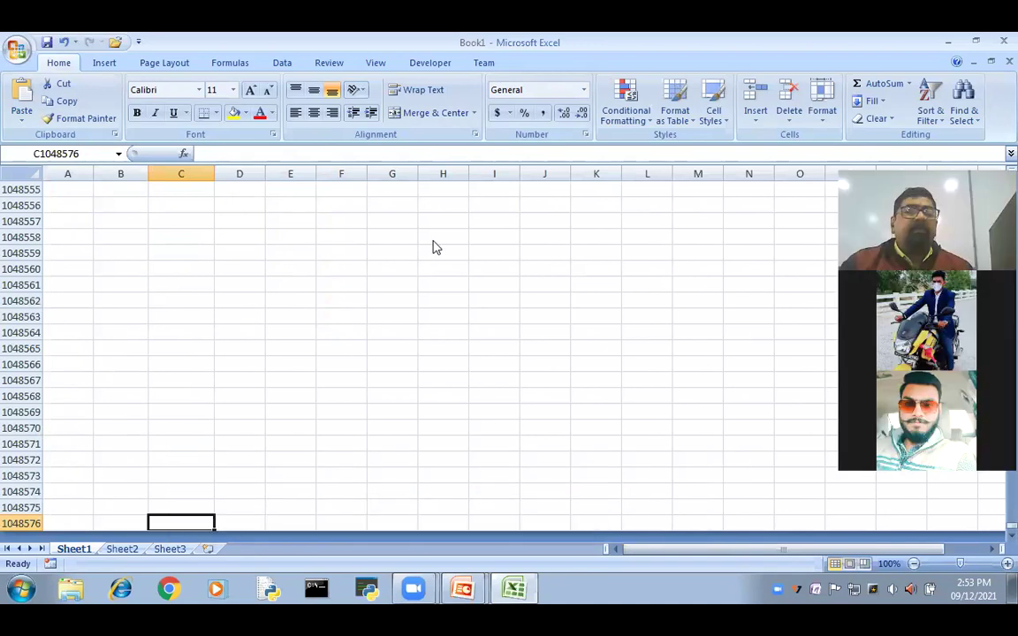
pyautogui.click(171, 379)
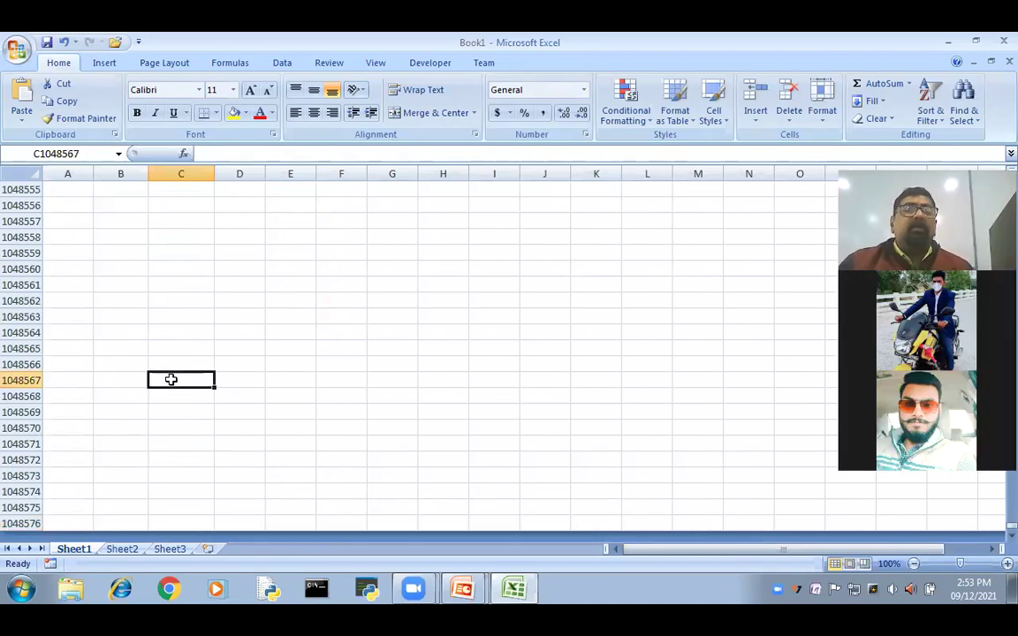
pyautogui.press('Up')
pyautogui.press('Up')
pyautogui.press('Up')
pyautogui.press('Up')
pyautogui.press('Up')
pyautogui.press('Up')
pyautogui.press('Up')
pyautogui.press('Up')
pyautogui.press('Up')
pyautogui.press('Up')
pyautogui.press('Up')
pyautogui.press('Up')
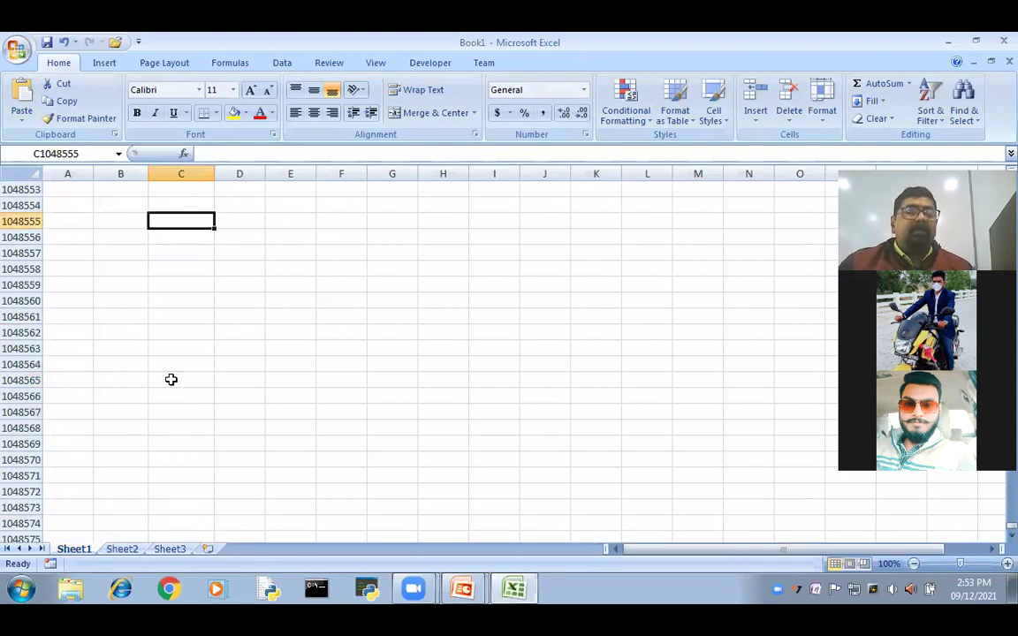
pyautogui.press('Down')
pyautogui.press('Down')
pyautogui.press('Down')
pyautogui.press('Down')
pyautogui.press('Down')
pyautogui.press('Down')
pyautogui.press('Down')
pyautogui.press('Down')
pyautogui.press('Down')
pyautogui.press('Down')
pyautogui.press('Down')
pyautogui.press('Down')
pyautogui.press('Down')
pyautogui.press('Down')
pyautogui.press('Down')
pyautogui.press('Down')
pyautogui.press('Down')
pyautogui.press('Down')
pyautogui.press('Down')
pyautogui.press('Down')
pyautogui.press('Down')
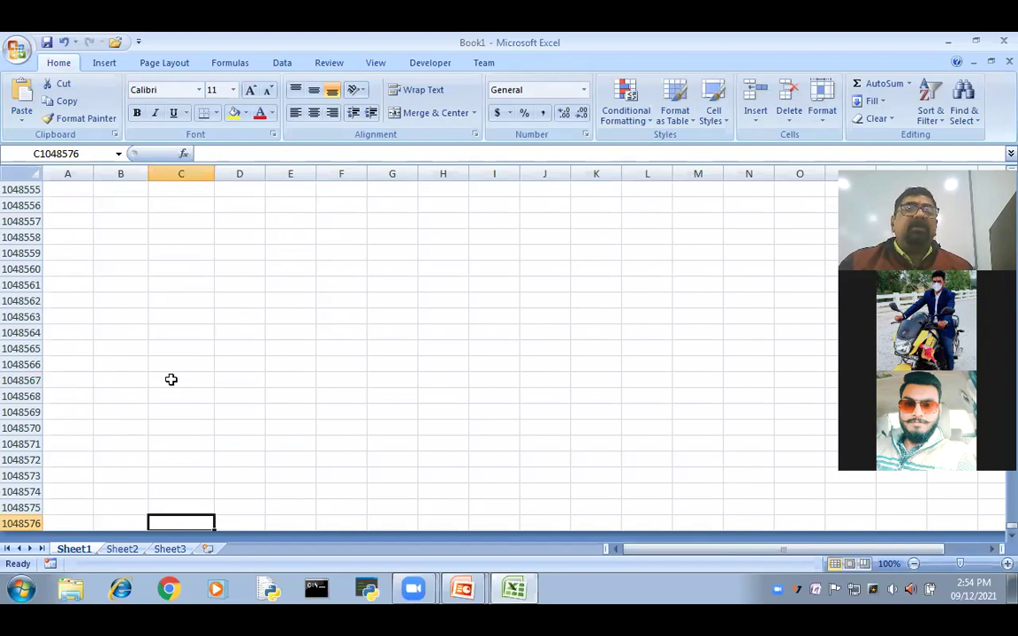
pyautogui.press('Up')
pyautogui.press('Up')
pyautogui.press('Up')
pyautogui.press('Up')
pyautogui.press('Up')
pyautogui.press('Up')
pyautogui.press('Up')
pyautogui.press('Up')
pyautogui.press('Up')
pyautogui.press('Up')
pyautogui.press('Up')
pyautogui.press('Up')
pyautogui.press('Up')
pyautogui.press('Up')
pyautogui.press('Up')
pyautogui.press('Up')
pyautogui.press('Up')
pyautogui.press('Up')
pyautogui.press('Up')
pyautogui.press('Up')
pyautogui.press('Up')
pyautogui.press('Up')
pyautogui.press('Up')
pyautogui.press('Up')
pyautogui.press('Up')
pyautogui.press('Up')
pyautogui.press('Up')
pyautogui.press('Up')
pyautogui.press('Up')
pyautogui.press('Up')
pyautogui.press('Up')
pyautogui.press('Up')
pyautogui.press('Up')
pyautogui.press('Up')
pyautogui.press('Up')
pyautogui.press('Up')
pyautogui.press('Up')
pyautogui.press('Up')
pyautogui.press('Up')
pyautogui.press('Up')
pyautogui.press('Up')
pyautogui.press('Up')
pyautogui.press('Up')
pyautogui.press('Up')
pyautogui.press('Up')
pyautogui.press('Up')
pyautogui.press('Up')
pyautogui.press('Up')
pyautogui.press('Up')
pyautogui.press('Up')
pyautogui.press('Up')
pyautogui.press('Up')
pyautogui.press('Up')
pyautogui.press('Up')
pyautogui.press('Up')
pyautogui.press('Up')
pyautogui.press('Up')
pyautogui.press('Up')
pyautogui.press('Up')
pyautogui.press('Up')
pyautogui.press('Up')
pyautogui.press('Up')
pyautogui.press('Up')
pyautogui.press('Up')
pyautogui.press('Up')
pyautogui.press('Up')
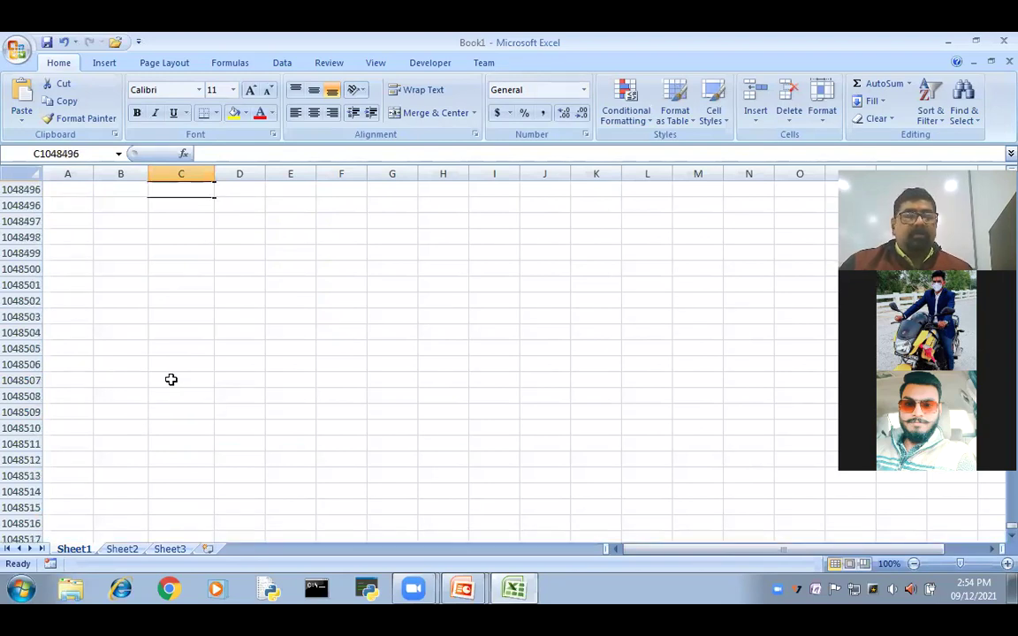
pyautogui.hotkey('ctrl', 'Up')
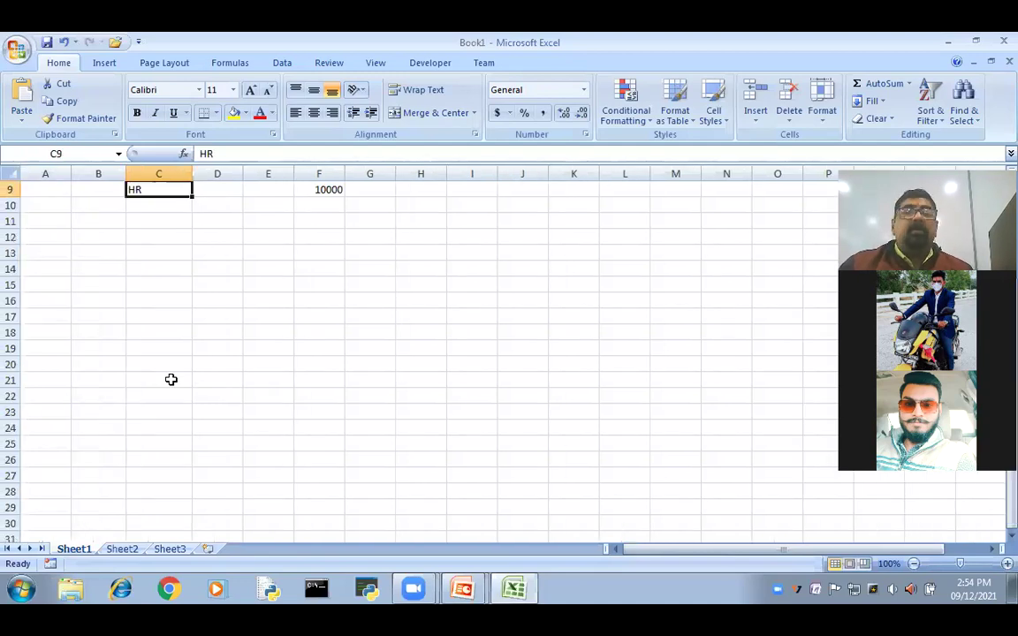
pyautogui.press('Left')
pyautogui.press('Left')
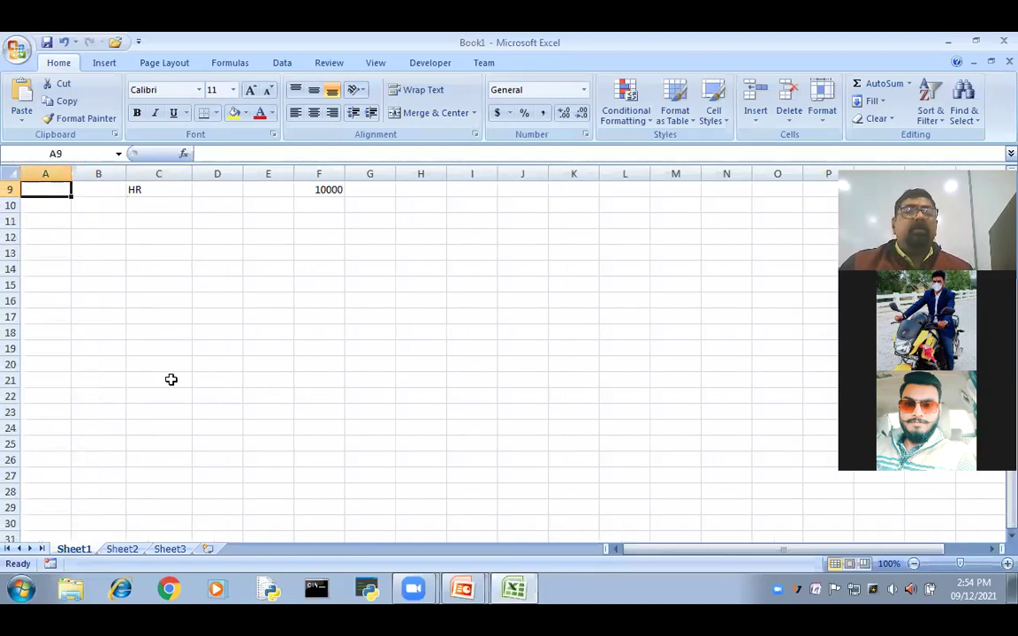
pyautogui.press('Up')
pyautogui.hotkey('ctrl', 'Home')
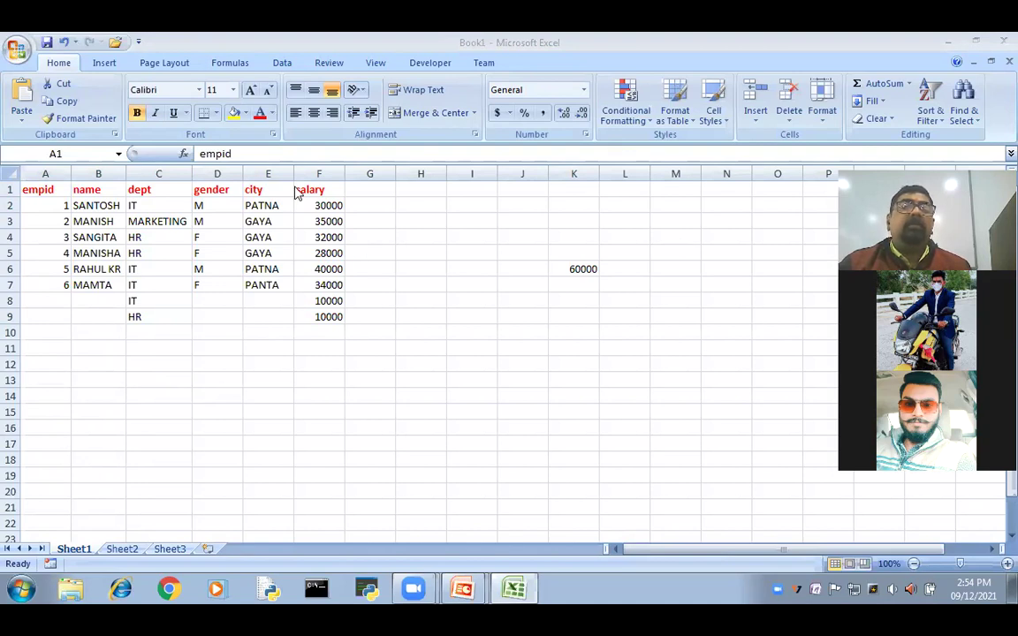
# Step: Freeze the top row with the table headings
pyautogui.click(281, 67)
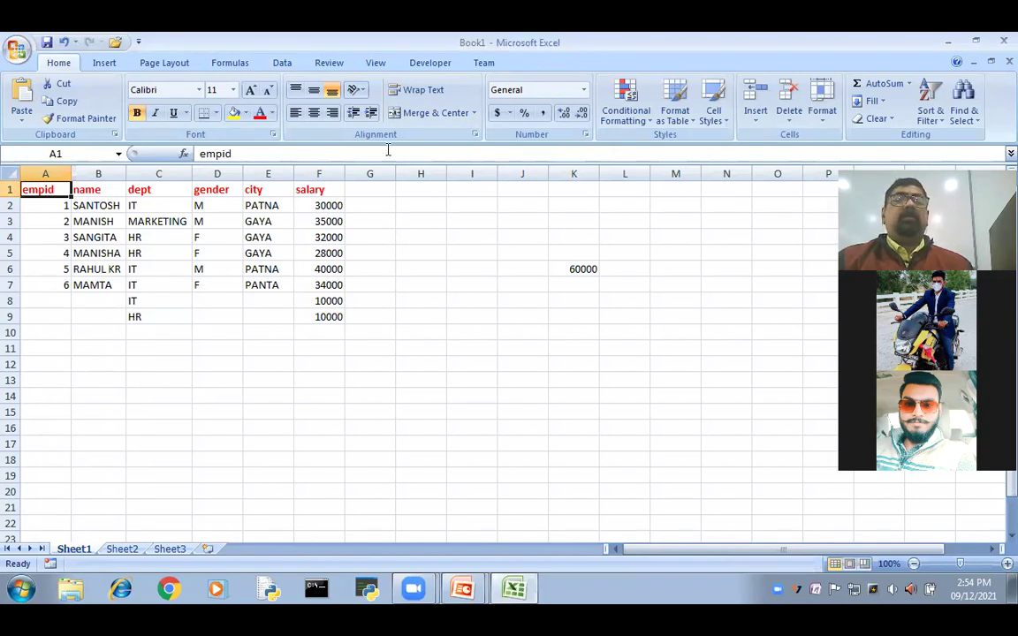
pyautogui.click(375, 63)
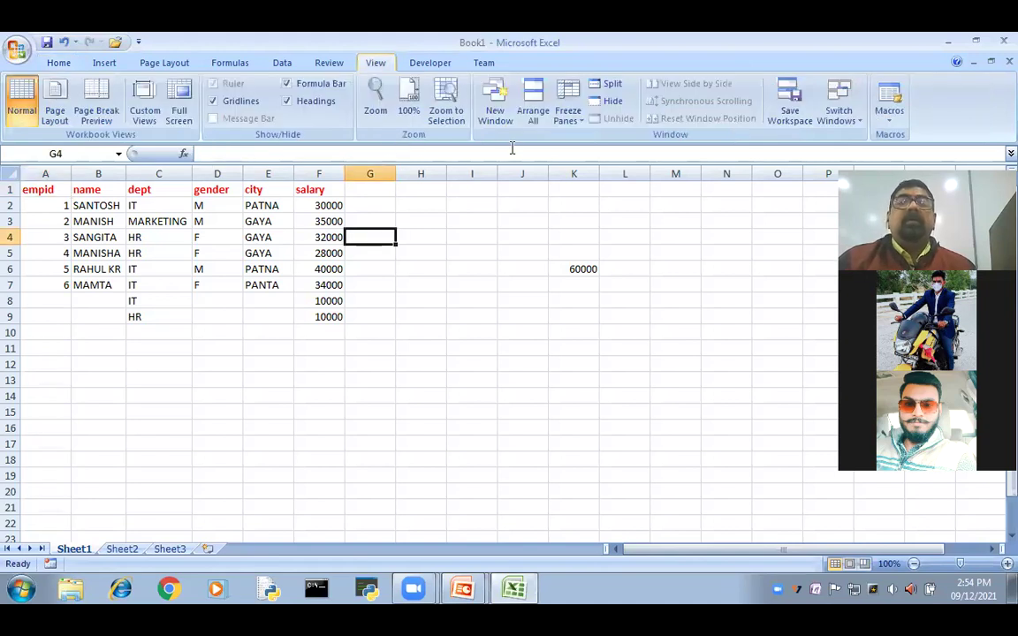
pyautogui.click(566, 113)
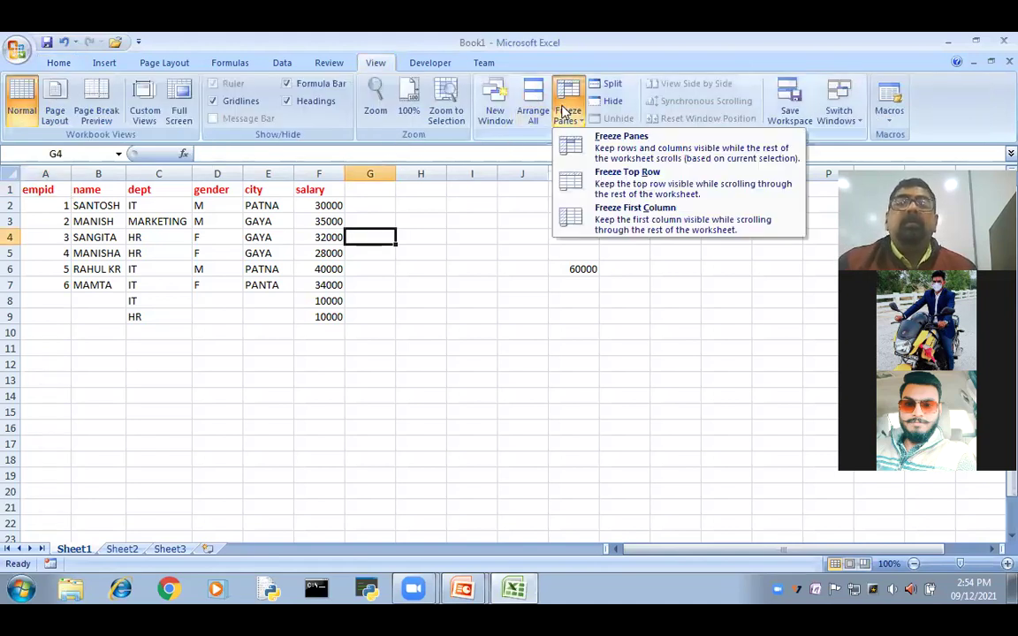
pyautogui.click(607, 188)
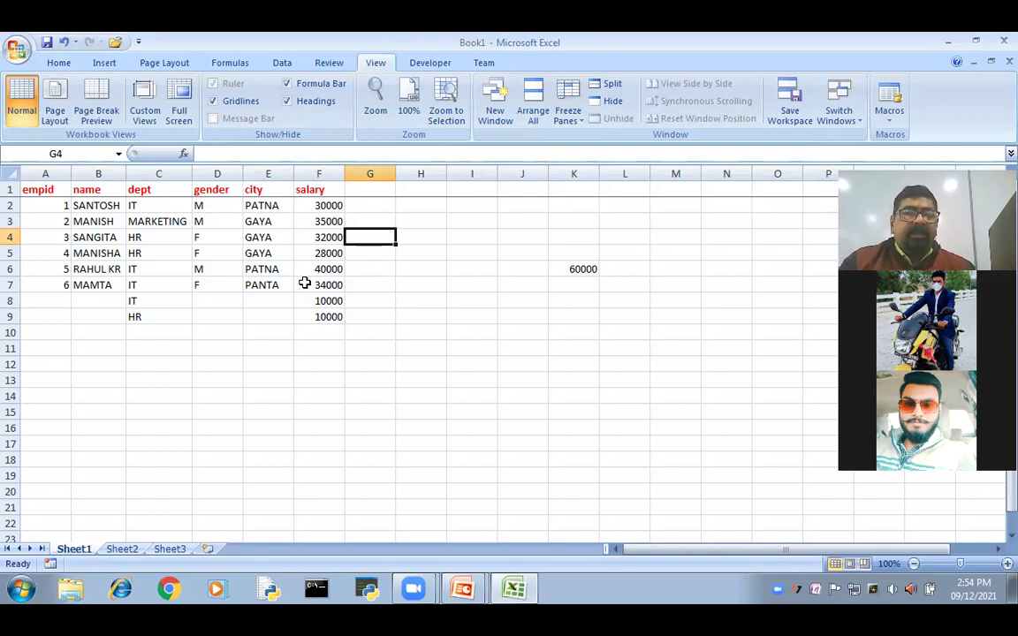
# Step: Start a record in row 1048569 near the end of the sheet with empid 100, name JFDFDF and dept HR
pyautogui.click(273, 284)
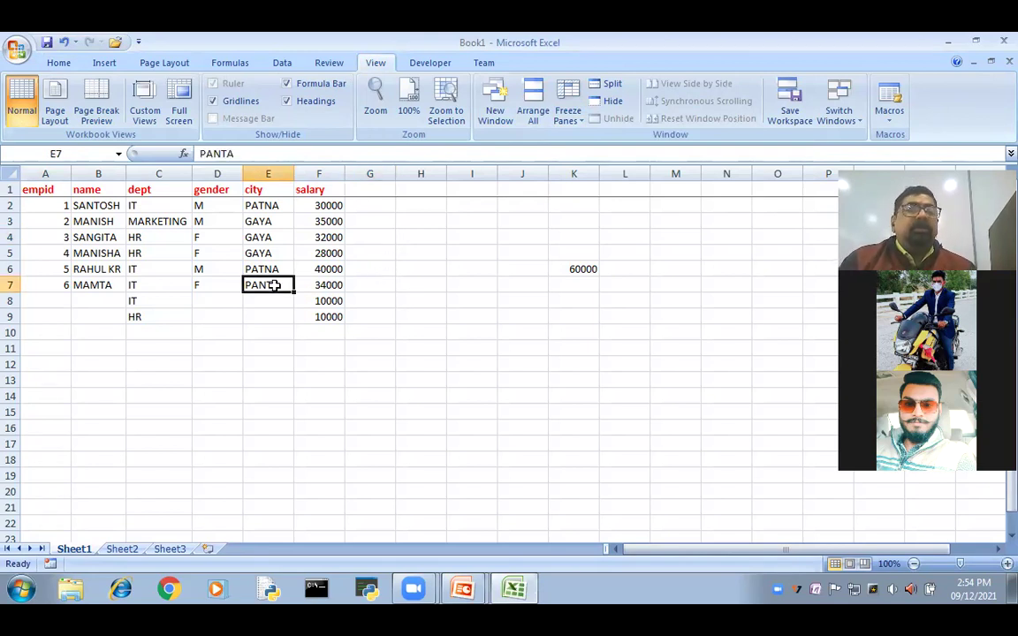
pyautogui.hotkey('ctrl', 'Down')
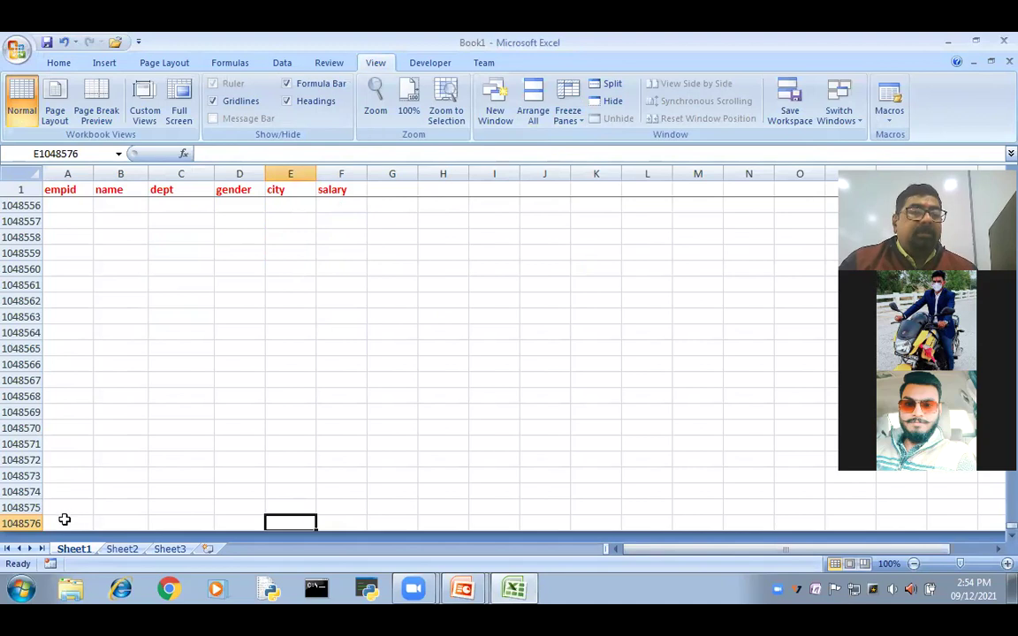
pyautogui.click(64, 412)
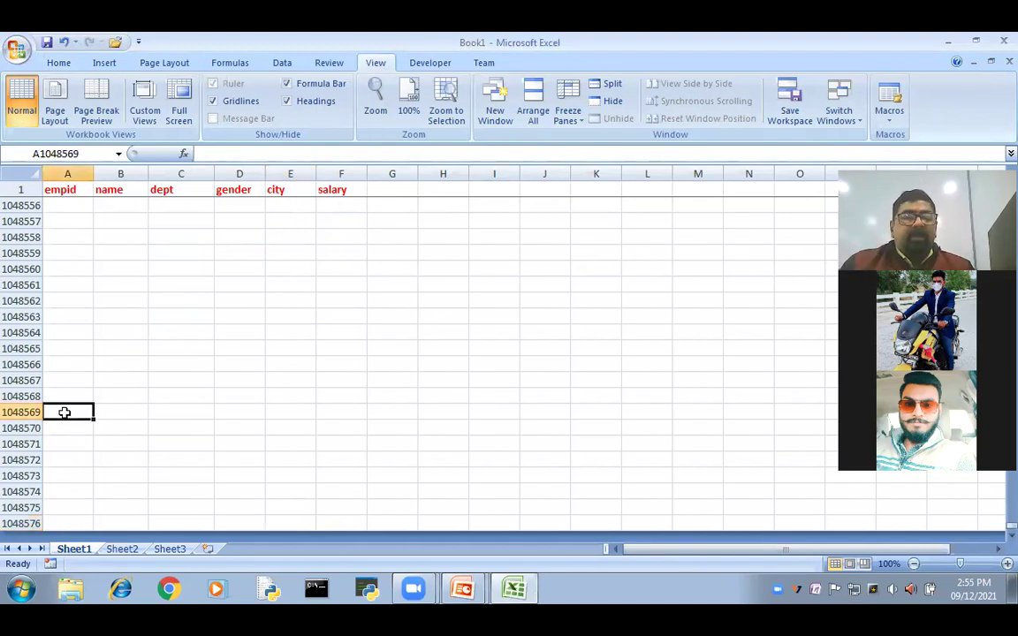
pyautogui.write('100')
pyautogui.press('Tab')
pyautogui.write('JFDFDF')
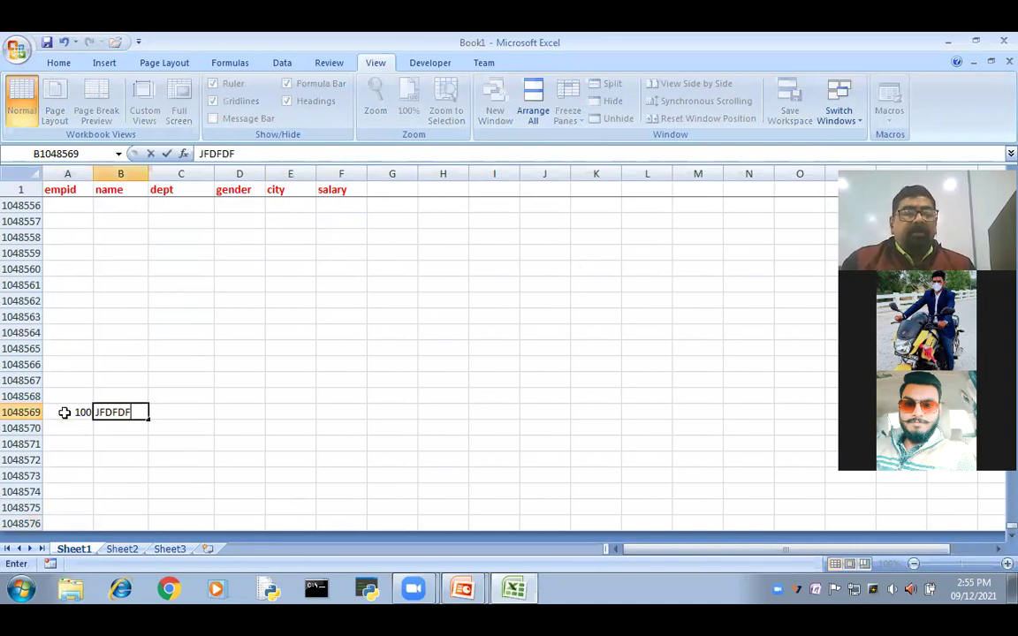
pyautogui.hotkey('ctrl', 'Return')
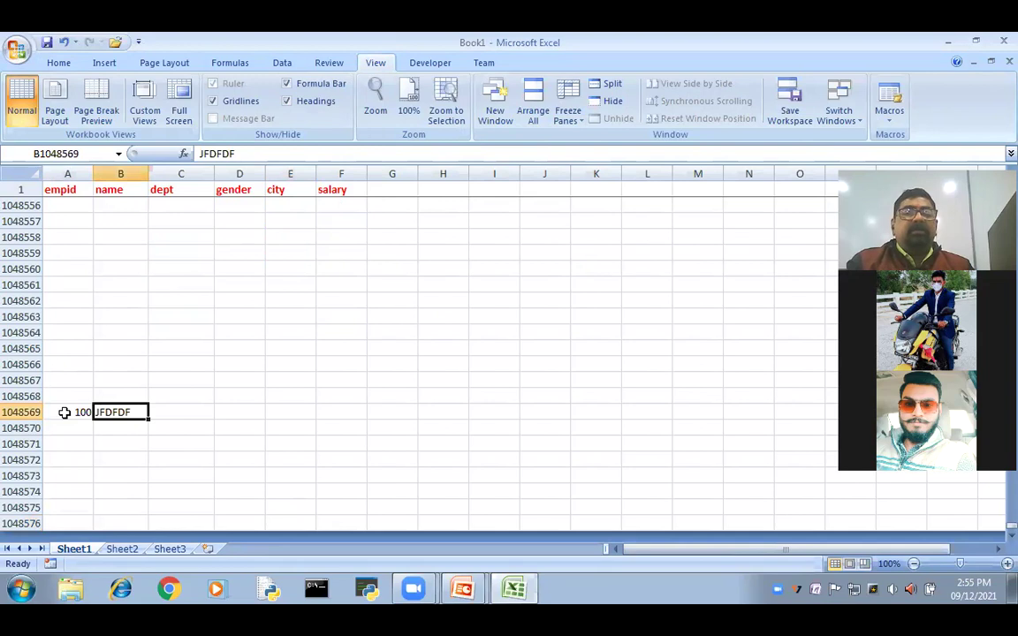
pyautogui.press('Tab')
pyautogui.write('HR')
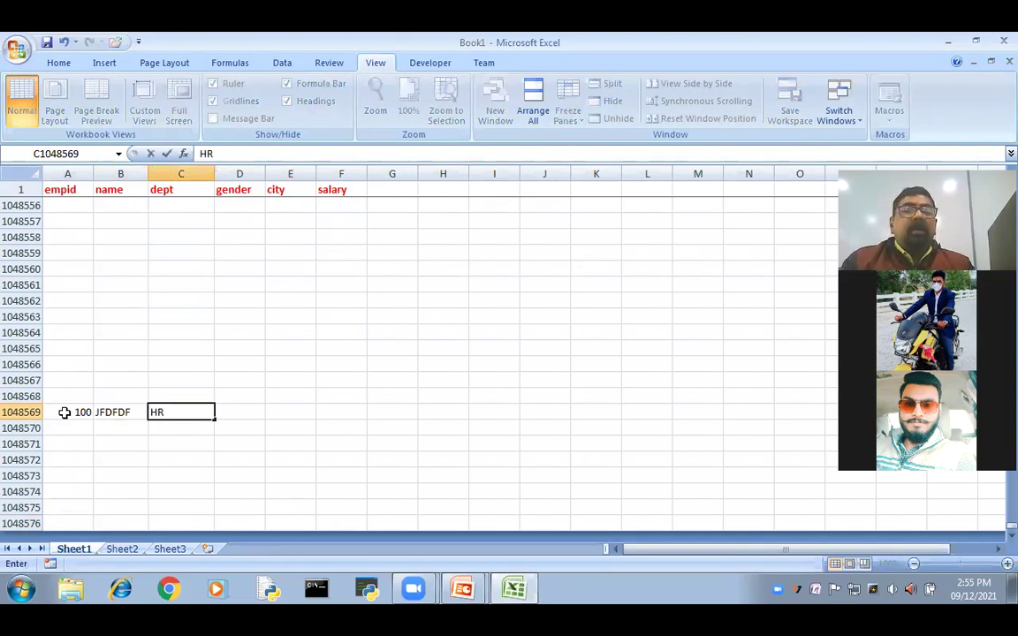
pyautogui.press('Tab')
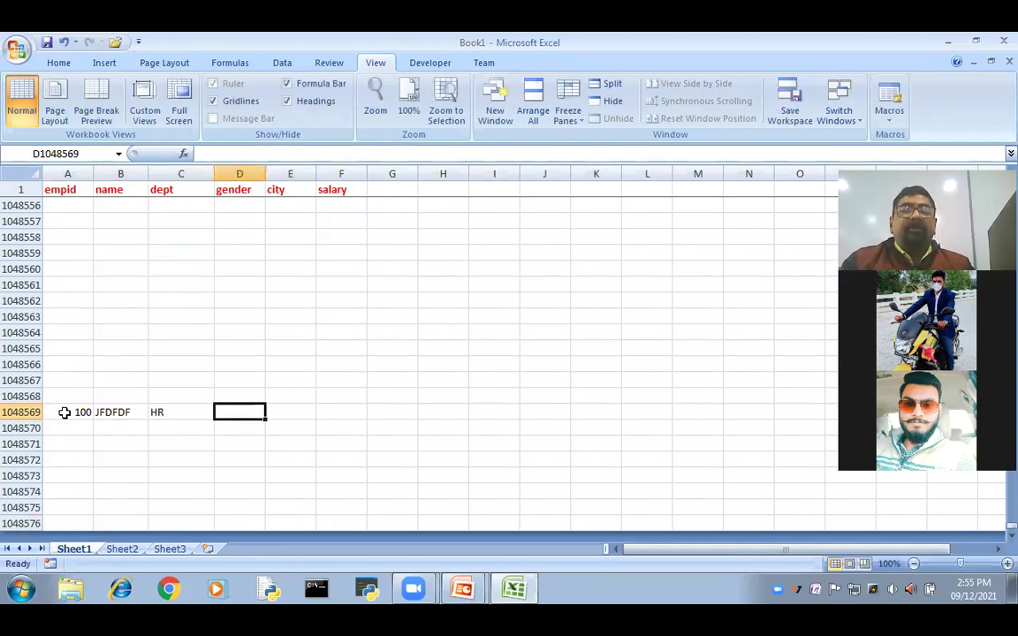
# Step: Complete the record in row 1048569 with gender F, city GAYA and salary 10000
pyautogui.write('F')
pyautogui.press('Tab')
pyautogui.write('GAYA')
pyautogui.press('Tab')
pyautogui.write('10000')
pyautogui.press('Return')
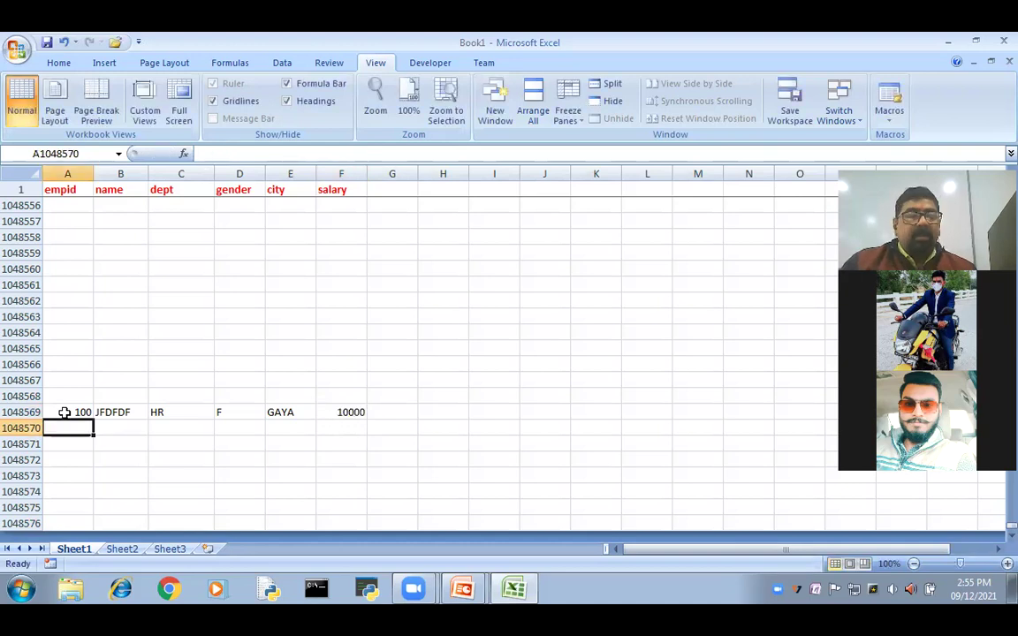
# Step: Return from the added record to the employee table and check the SUMIFS total in K6
pyautogui.click(64, 413)
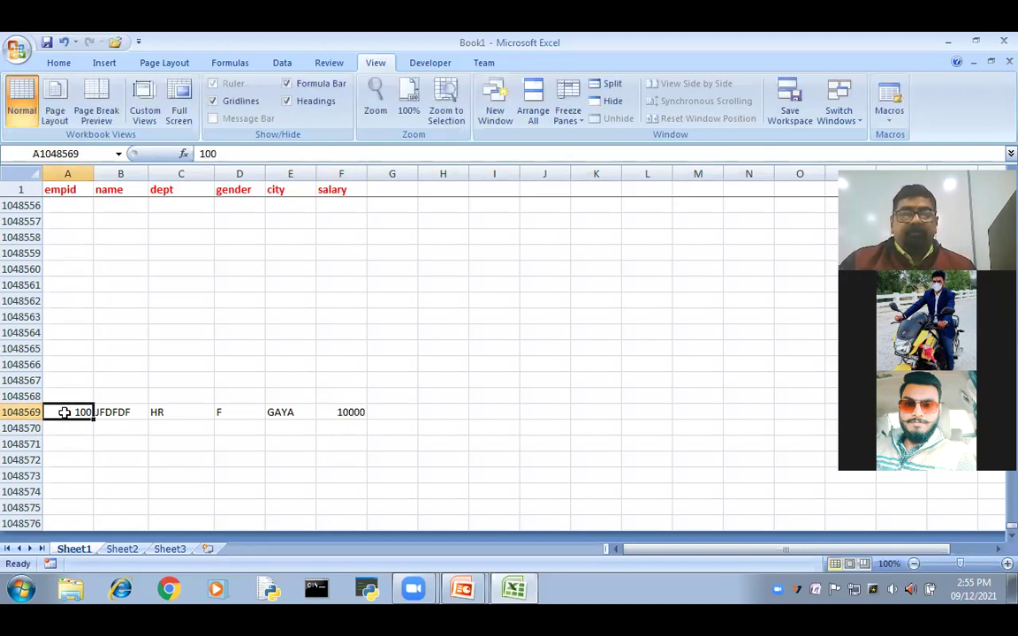
pyautogui.hotkey('ctrl', 'Up')
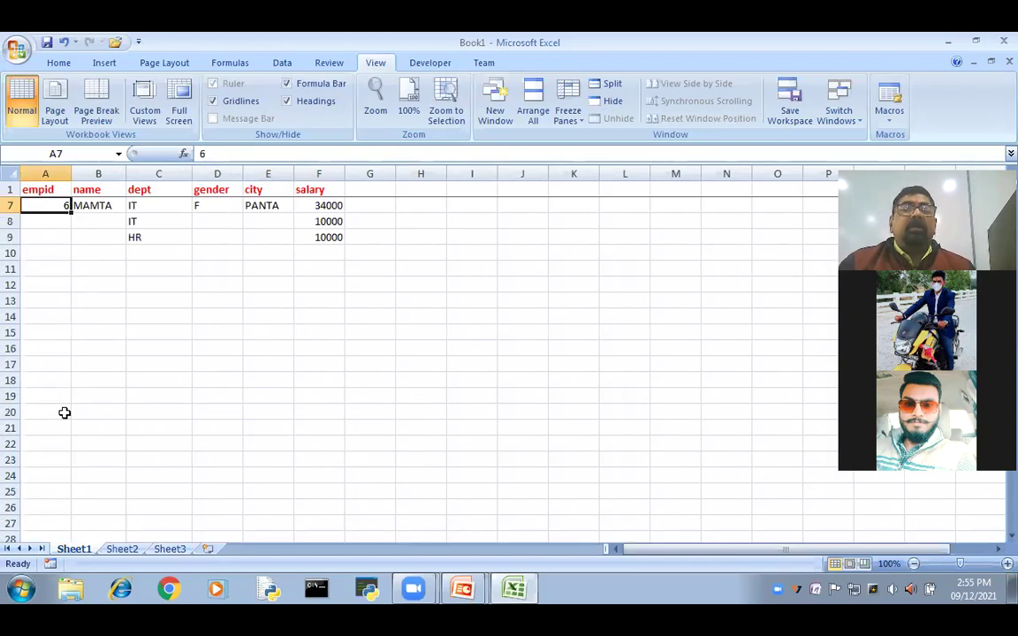
pyautogui.press('Right')
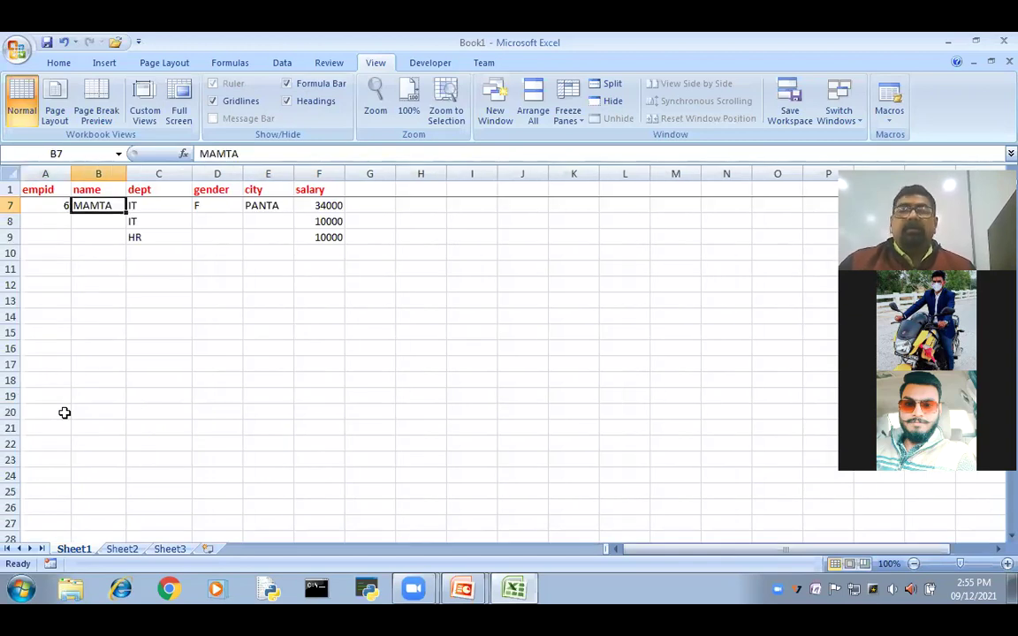
pyautogui.hotkey('ctrl', 'z')
pyautogui.hotkey('ctrl', 'z')
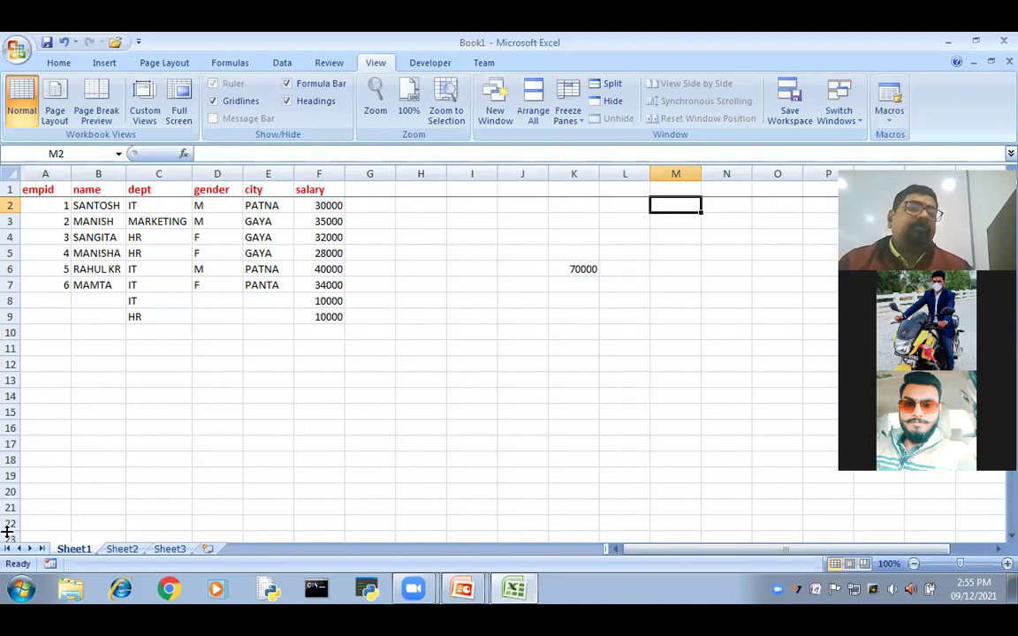
# Step: Unfreeze the worksheet panes
pyautogui.click(532, 105)
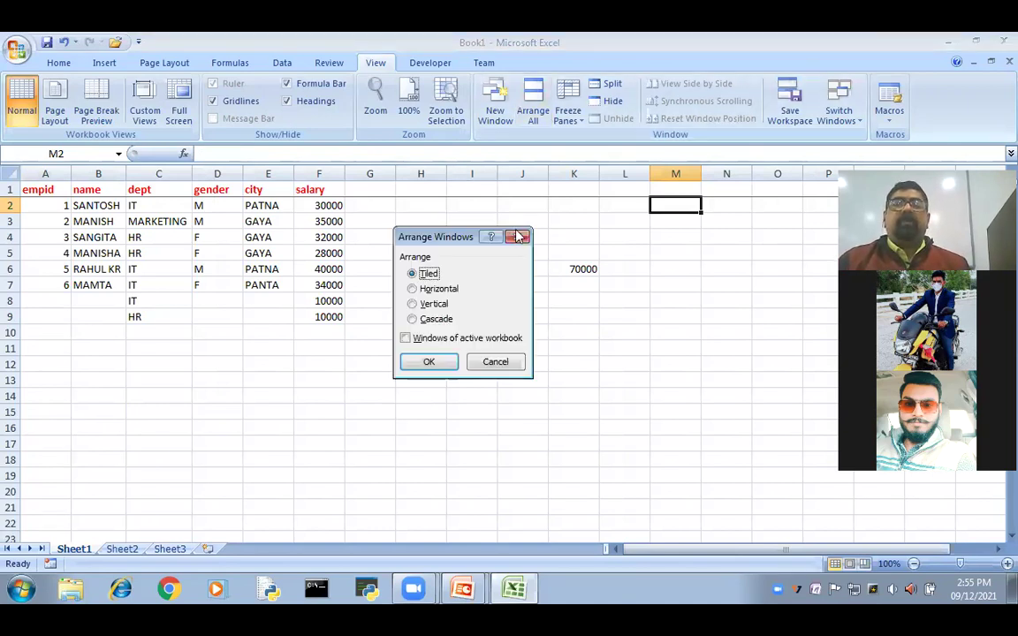
pyautogui.click(517, 237)
pyautogui.click(569, 111)
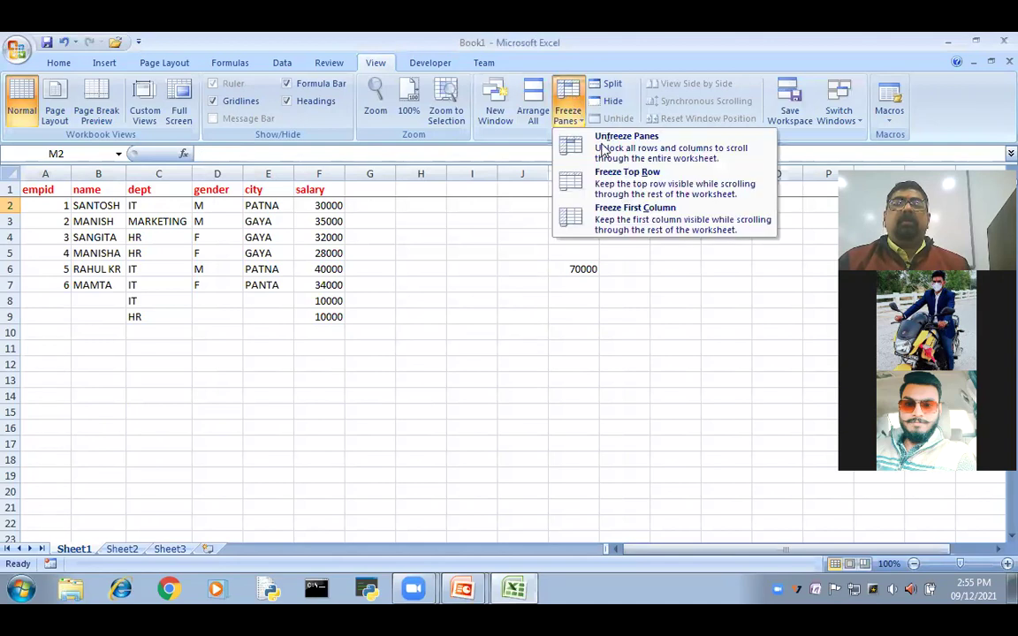
pyautogui.click(415, 251)
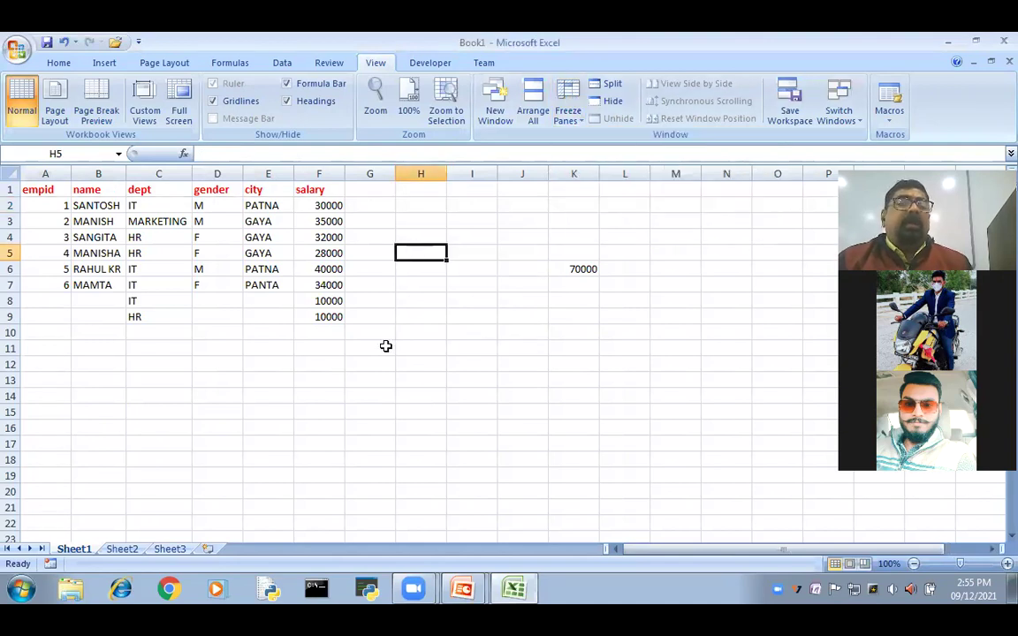
# Step: Delete the SUMIFS formula from K6 and enter the values 99, 77, 76, 54 and 56 in J1:J5
pyautogui.click(577, 267)
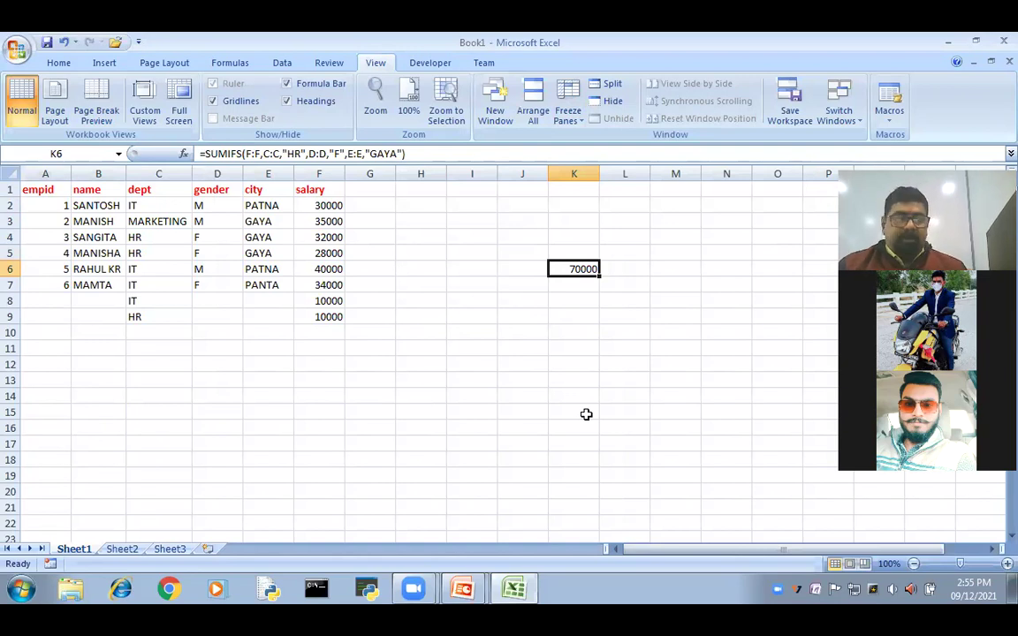
pyautogui.press('Delete')
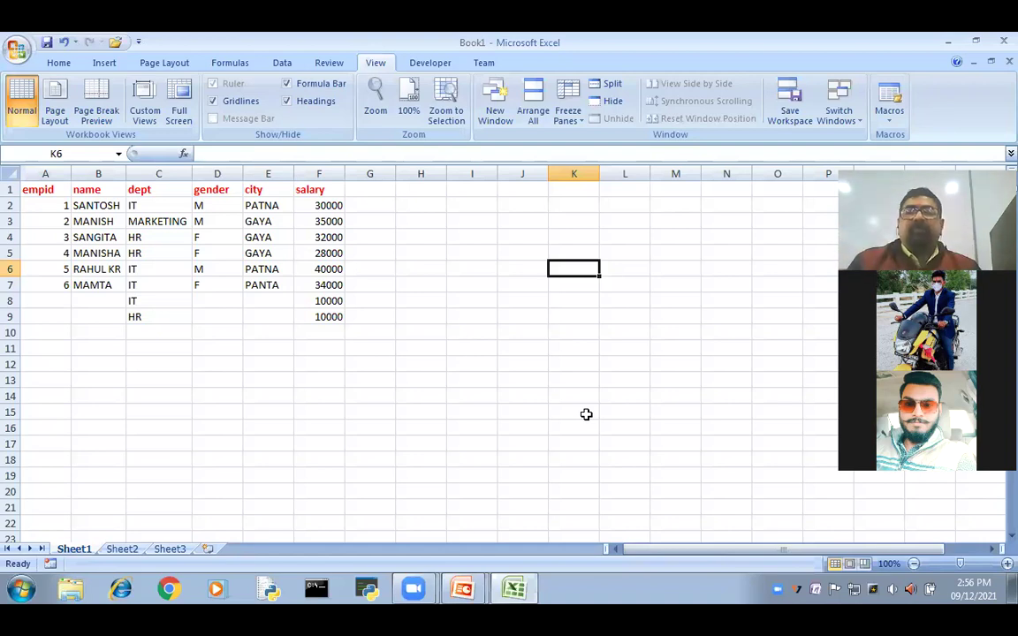
pyautogui.click(528, 190)
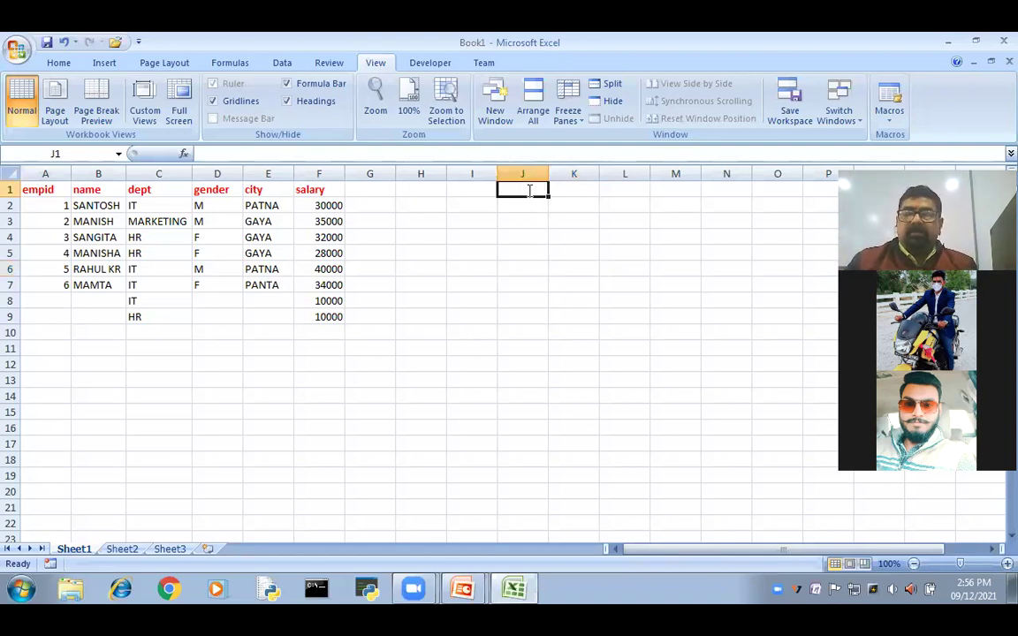
pyautogui.write('99')
pyautogui.press('Return')
pyautogui.write('77')
pyautogui.press('Return')
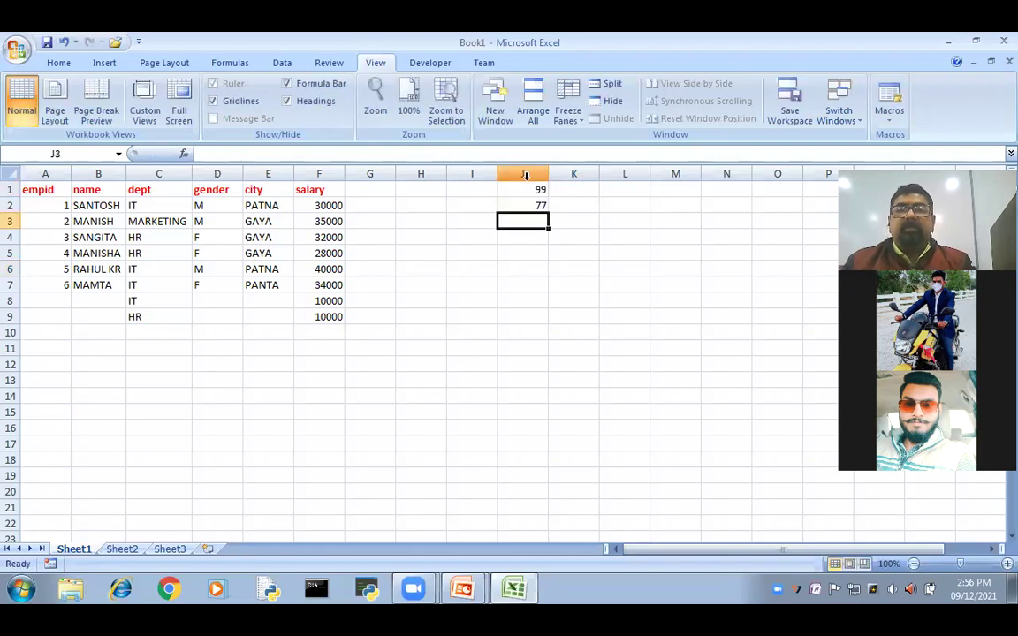
pyautogui.write('76')
pyautogui.press('Return')
pyautogui.write('54')
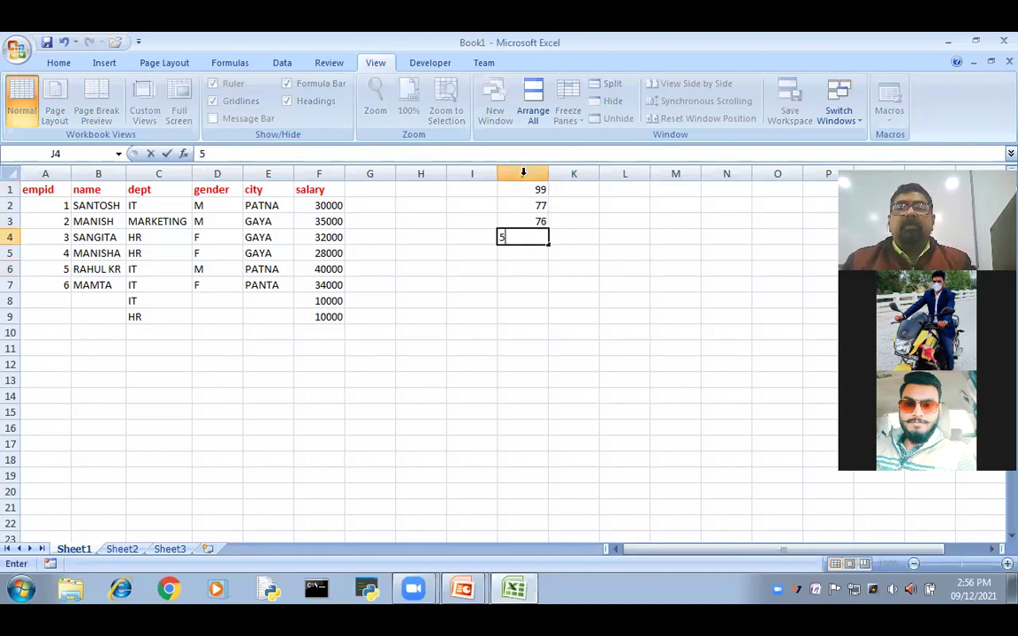
pyautogui.press('Return')
pyautogui.write('56')
pyautogui.press('Return')
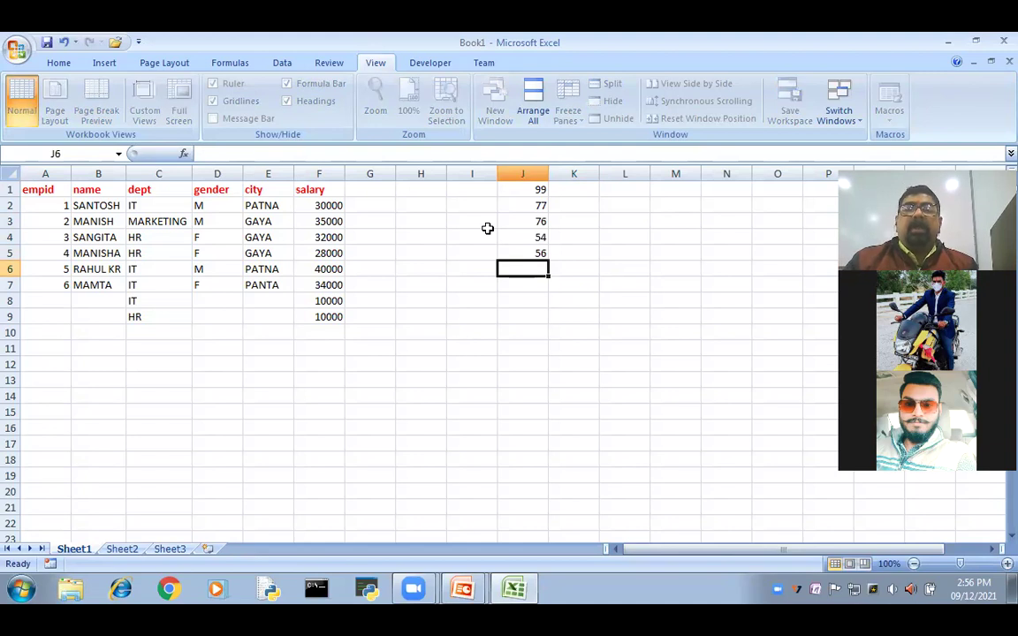
# Step: Calculate the maximum of the number list in J9 with =MAX(J1:J5)
pyautogui.press('Return')
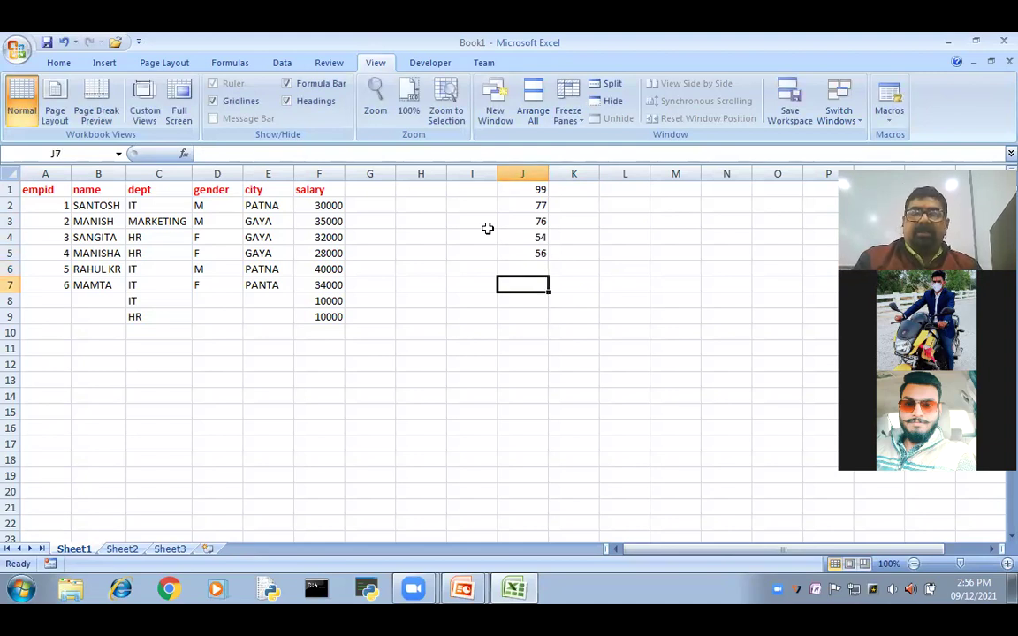
pyautogui.press('Return')
pyautogui.press('Return')
pyautogui.write('=MAX(')
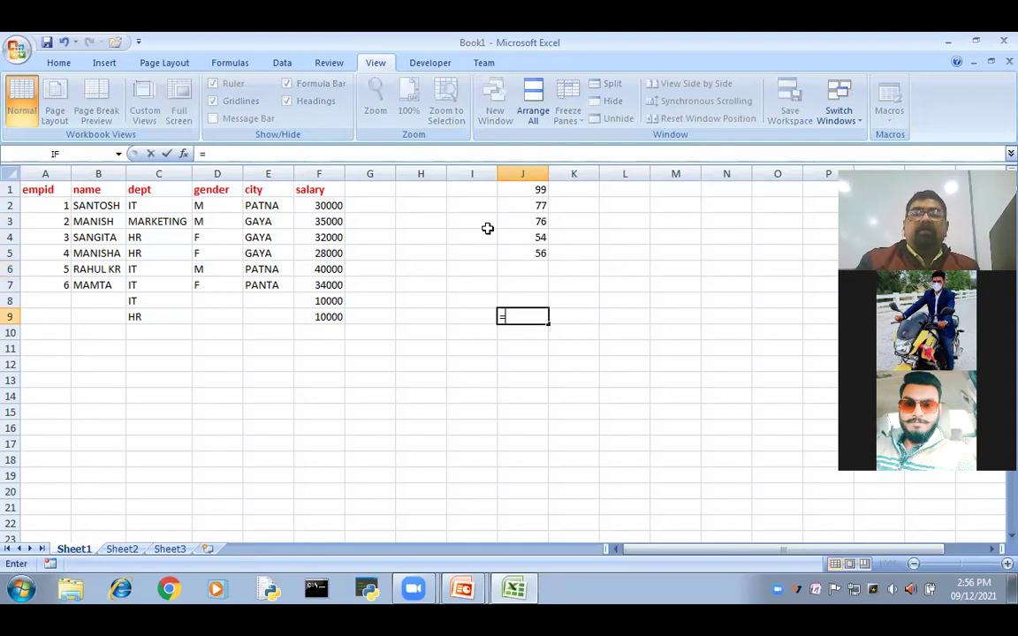
pyautogui.click(530, 187)
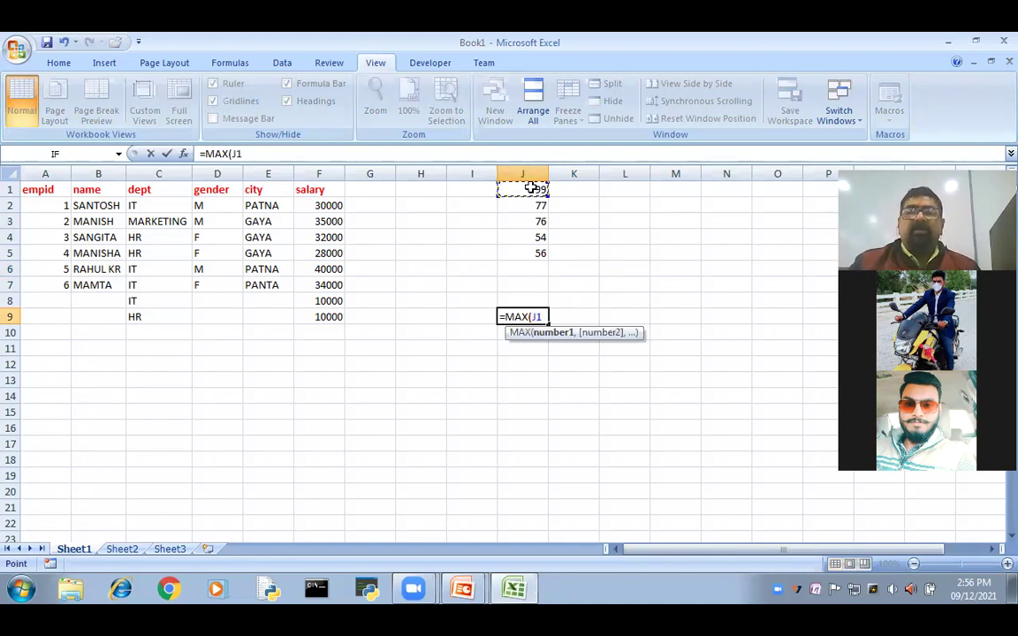
pyautogui.moveTo(530, 188); pyautogui.dragTo(533, 253)
pyautogui.write(')')
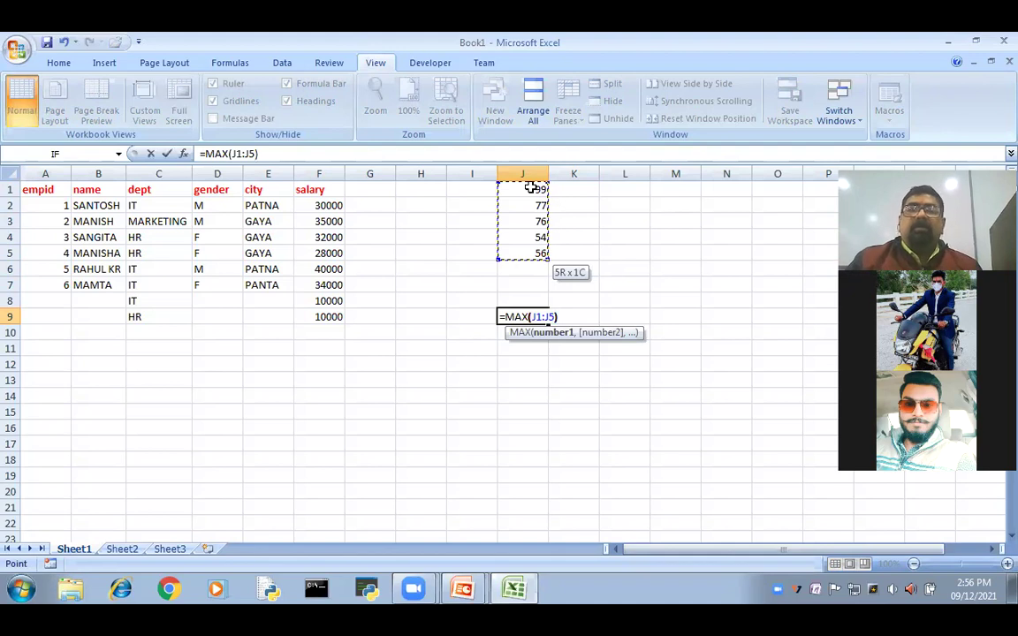
pyautogui.press('Return')
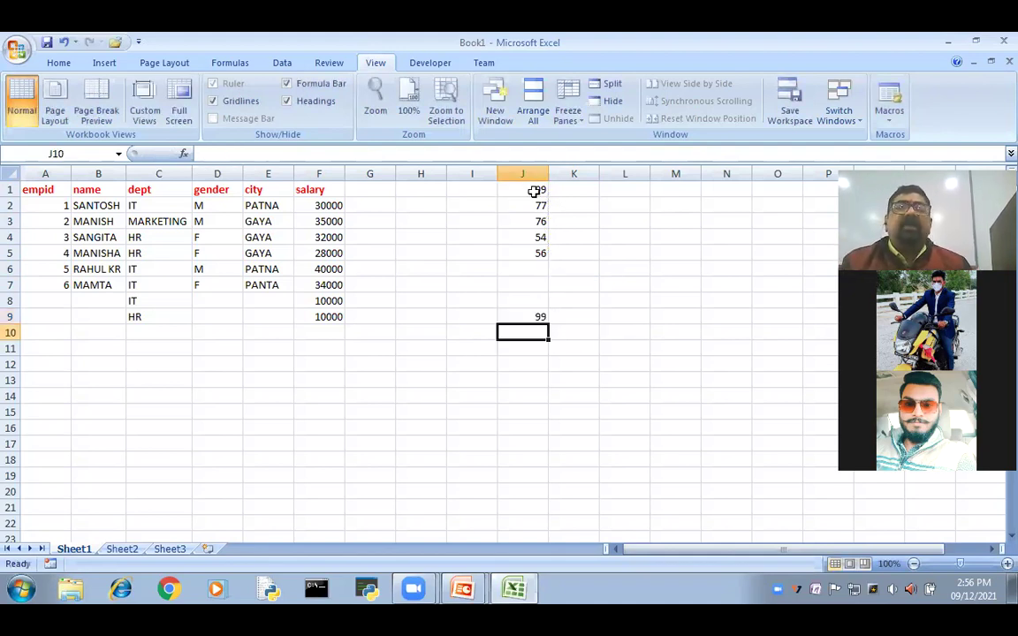
# Step: Enter HELLO, TRUE and FALSE in cells J6:J8, beneath the number list
pyautogui.click(524, 269)
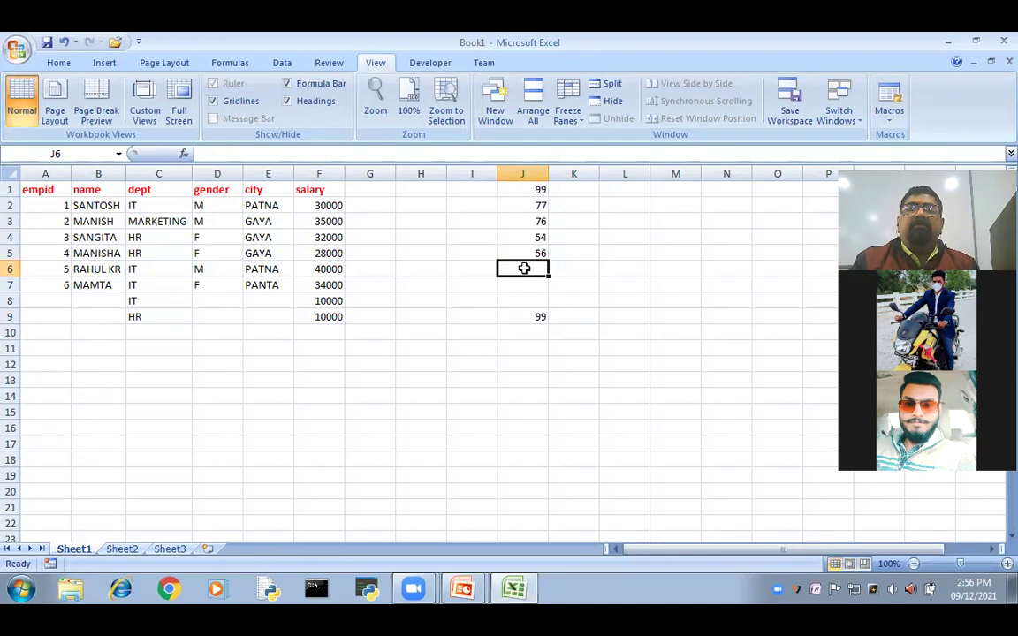
pyautogui.write('HELLO')
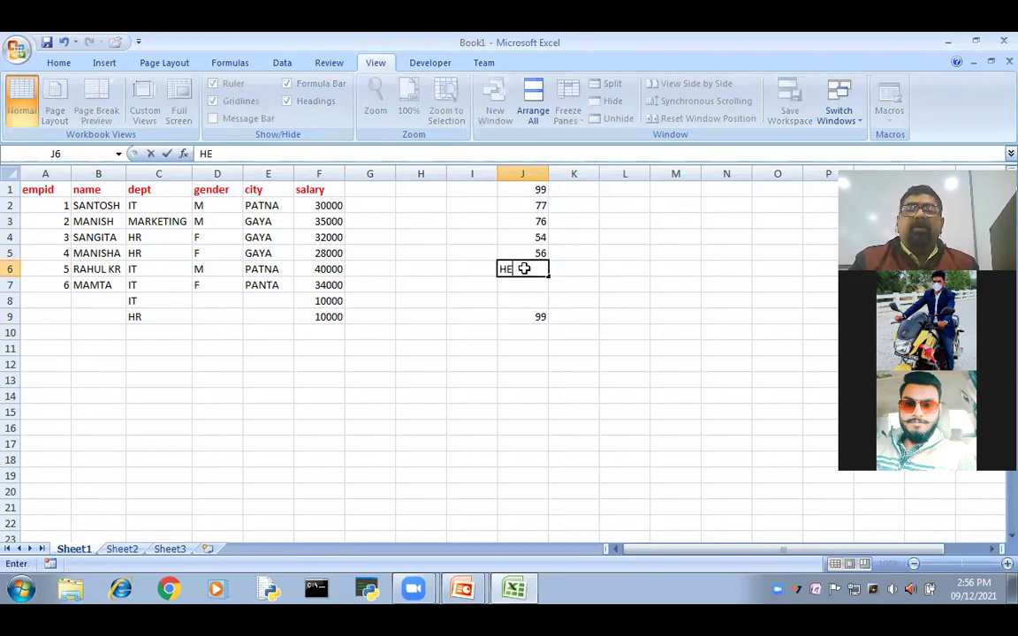
pyautogui.press('Tab')
pyautogui.press('Return')
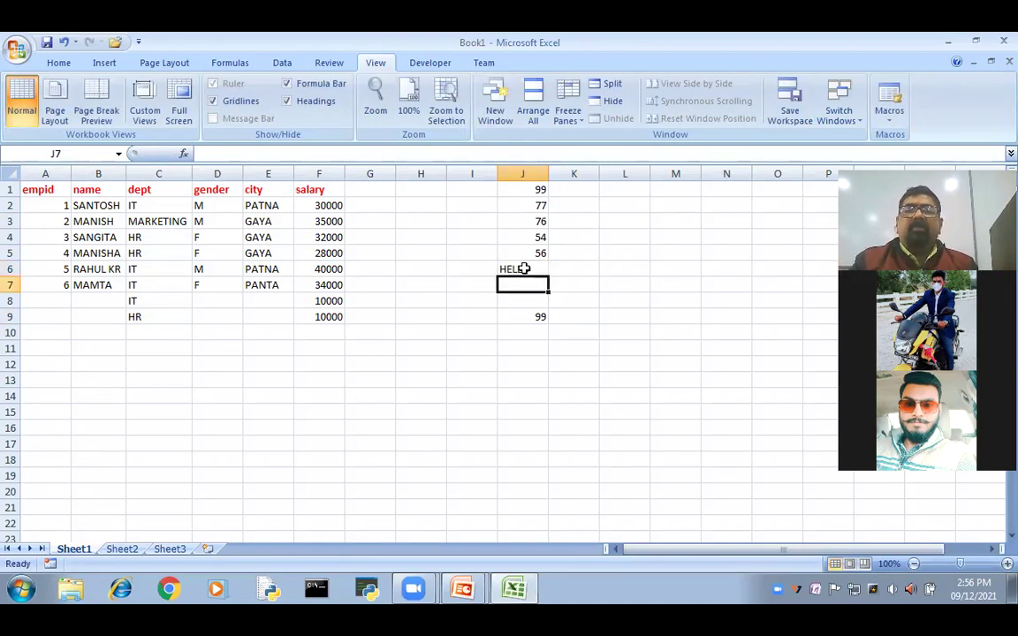
pyautogui.write('TRUE')
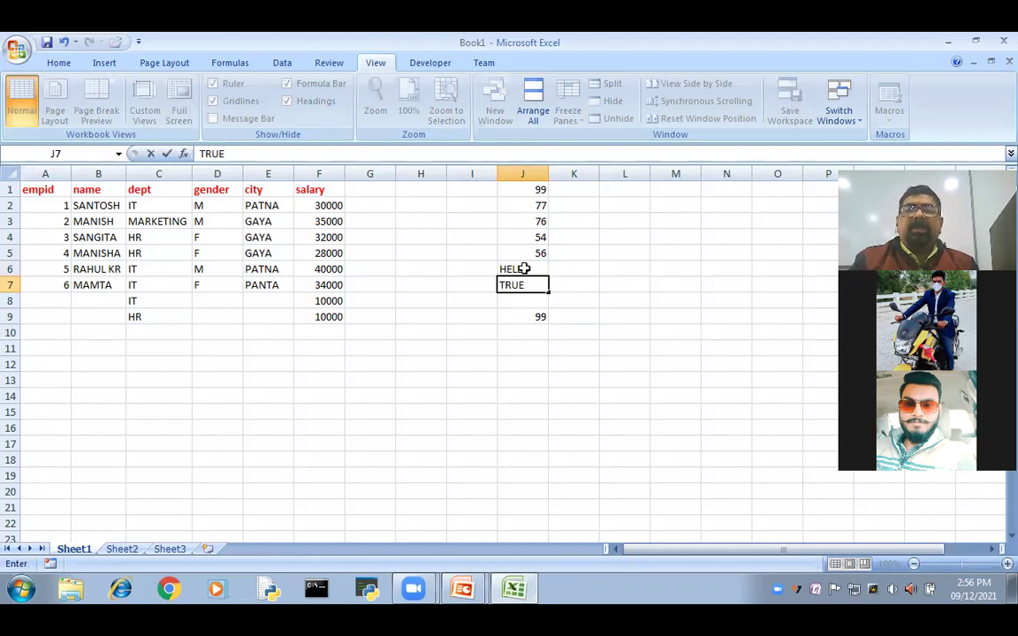
pyautogui.press('Return')
pyautogui.write('GA')
pyautogui.press('BackSpace')
pyautogui.press('BackSpace')
pyautogui.write('FALSE')
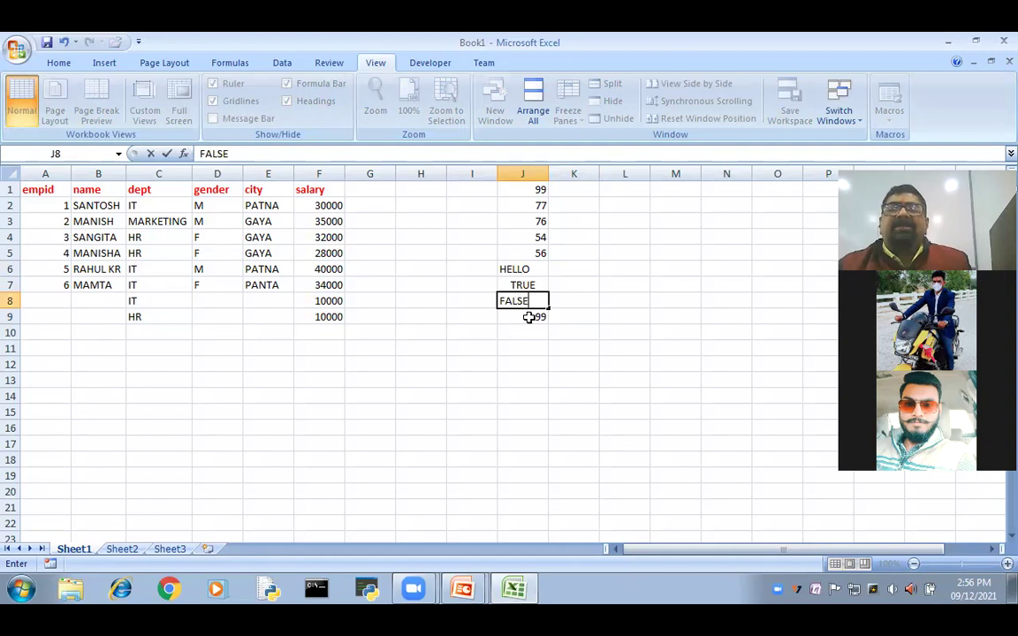
pyautogui.press('Return')
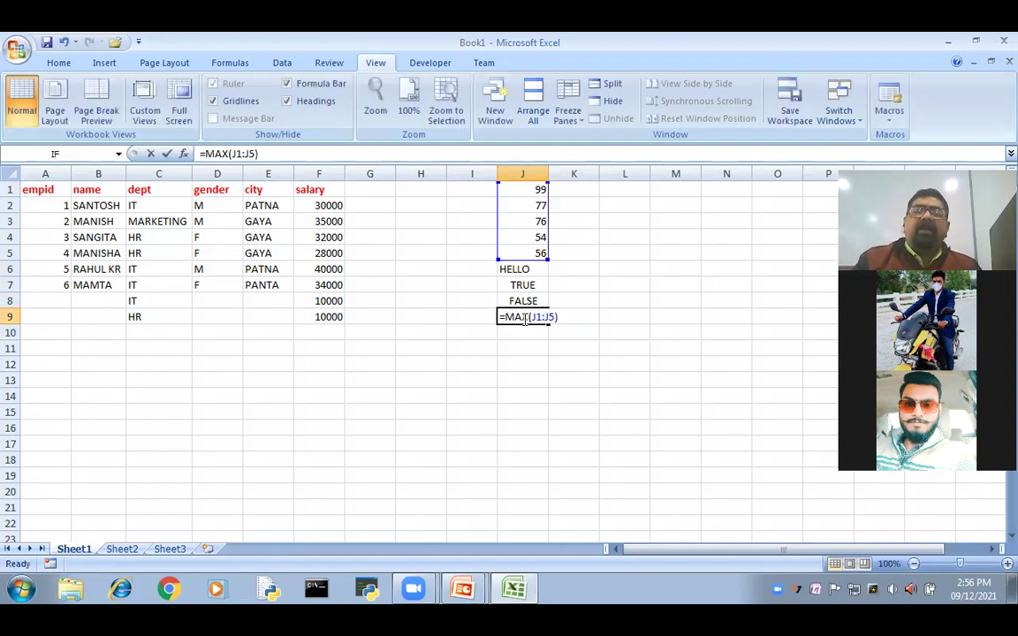
# Step: Change the function in J9 from MAX to MAXA, keeping the range J1:J5
pyautogui.doubleClick(530, 317)
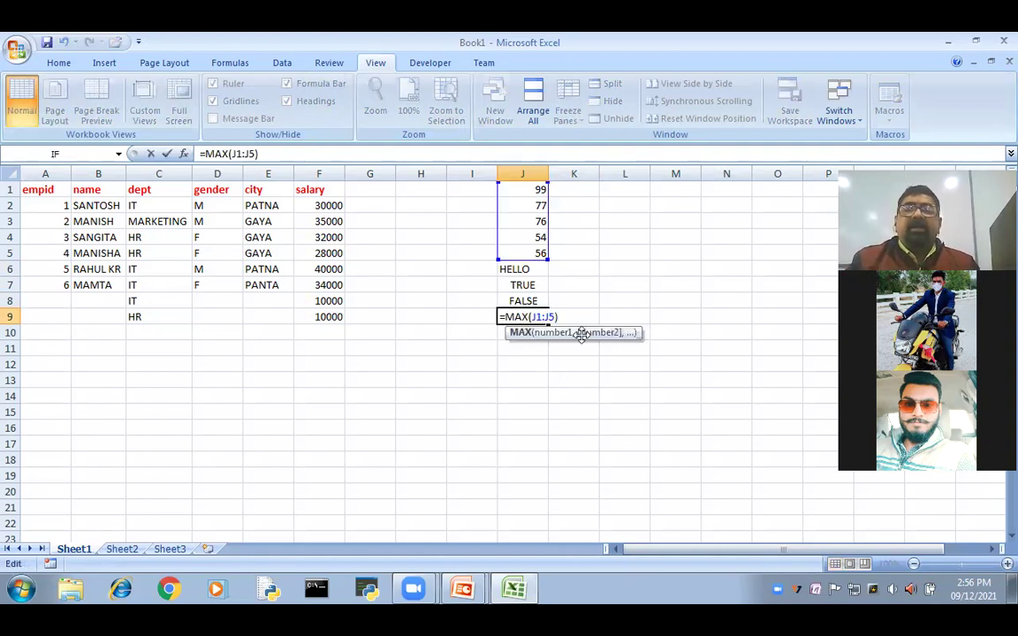
pyautogui.write('A')
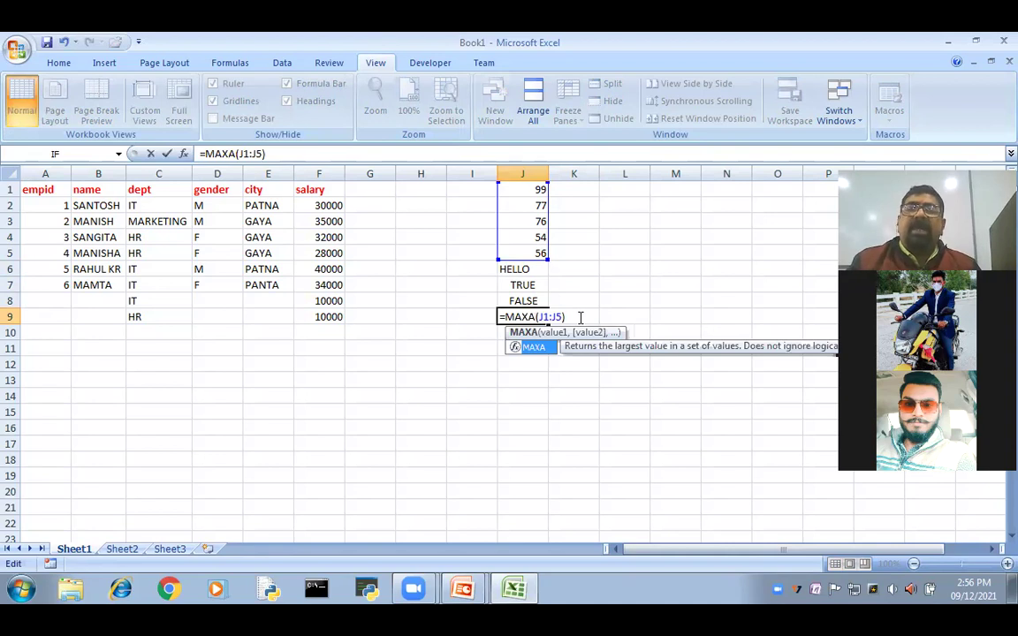
pyautogui.press('Return')
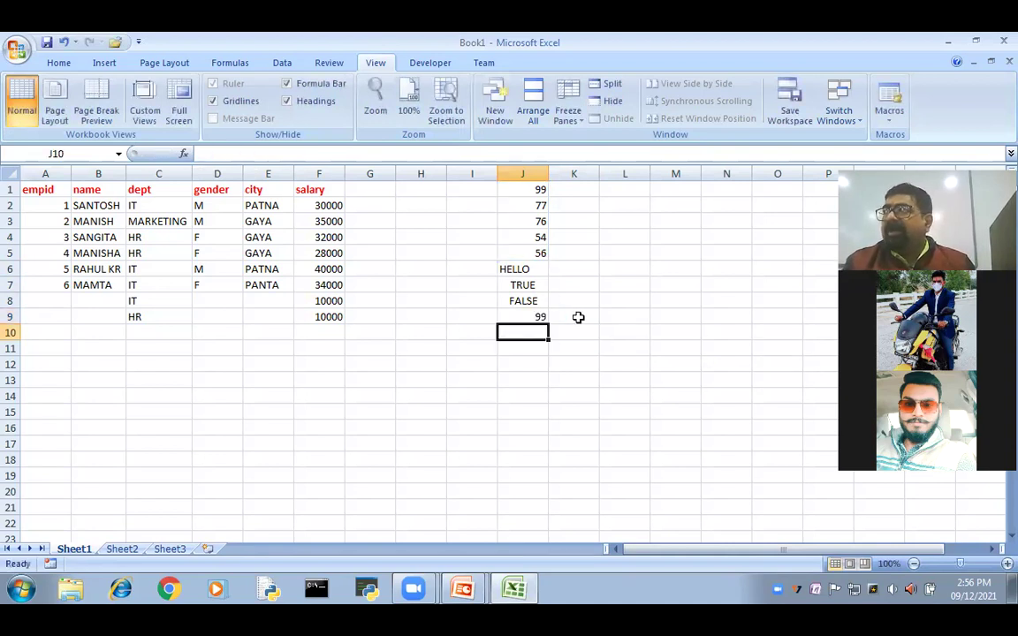
# Step: Make the first three numbers in column J negative: -99 in J1, -77 in J2 and -76 in J3
pyautogui.click(519, 188)
pyautogui.doubleClick(521, 189)
pyautogui.write('-')
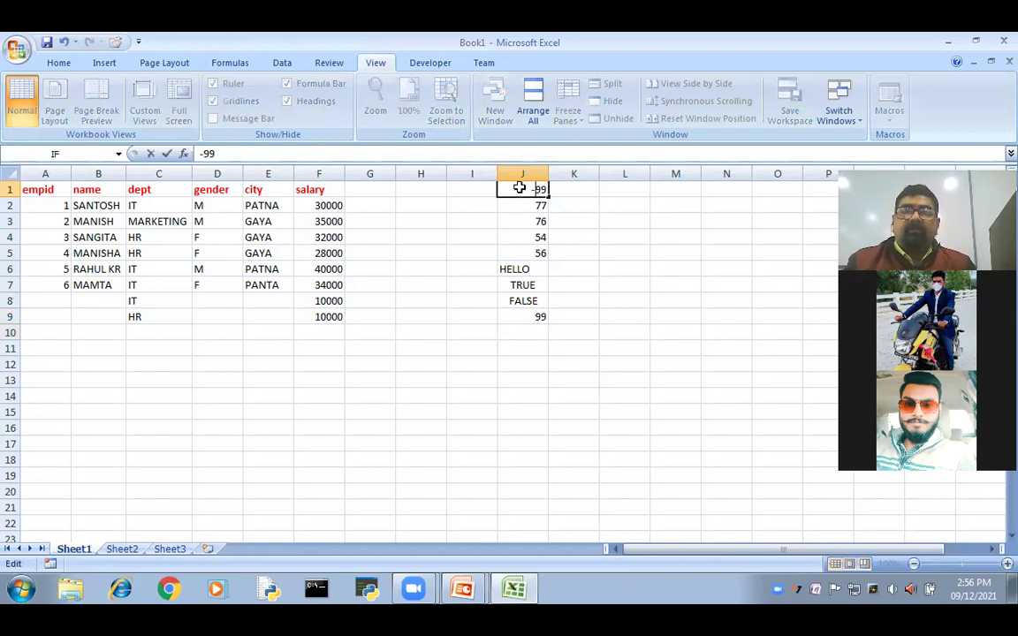
pyautogui.press('Return')
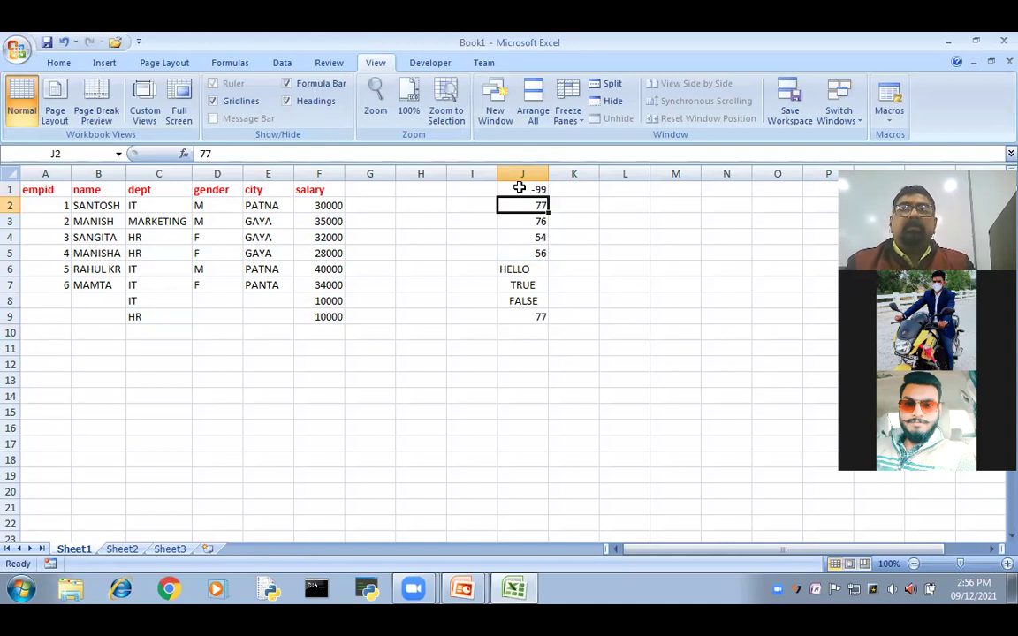
pyautogui.press('F2')
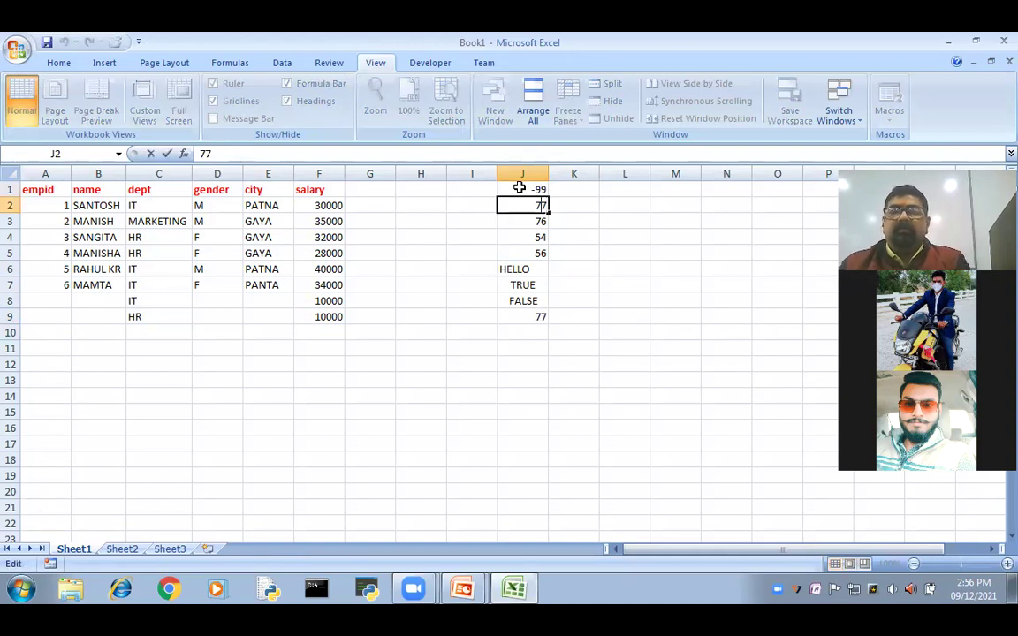
pyautogui.write('-')
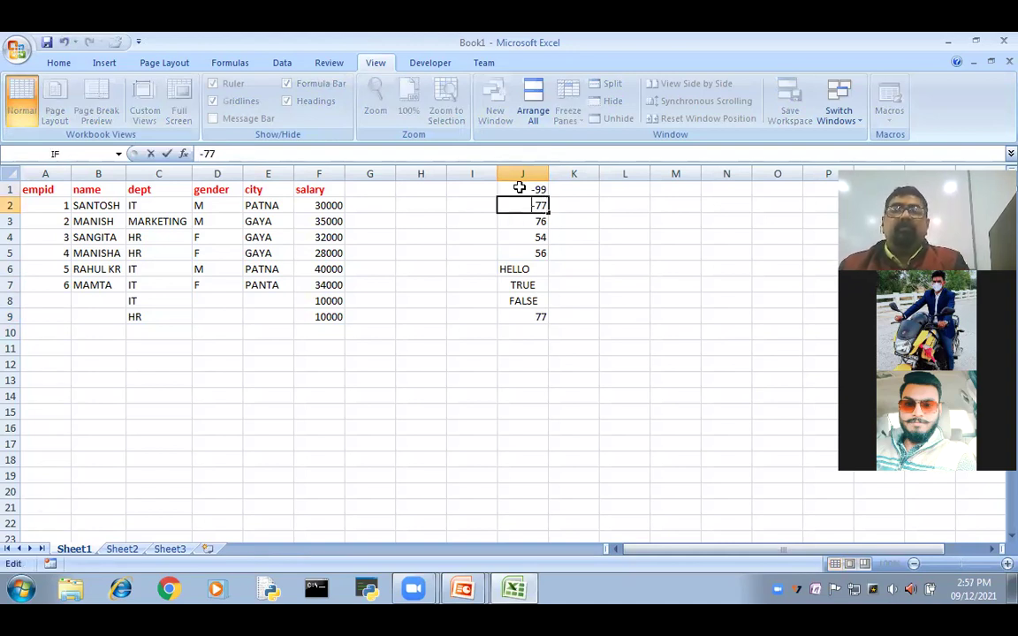
pyautogui.press('Return')
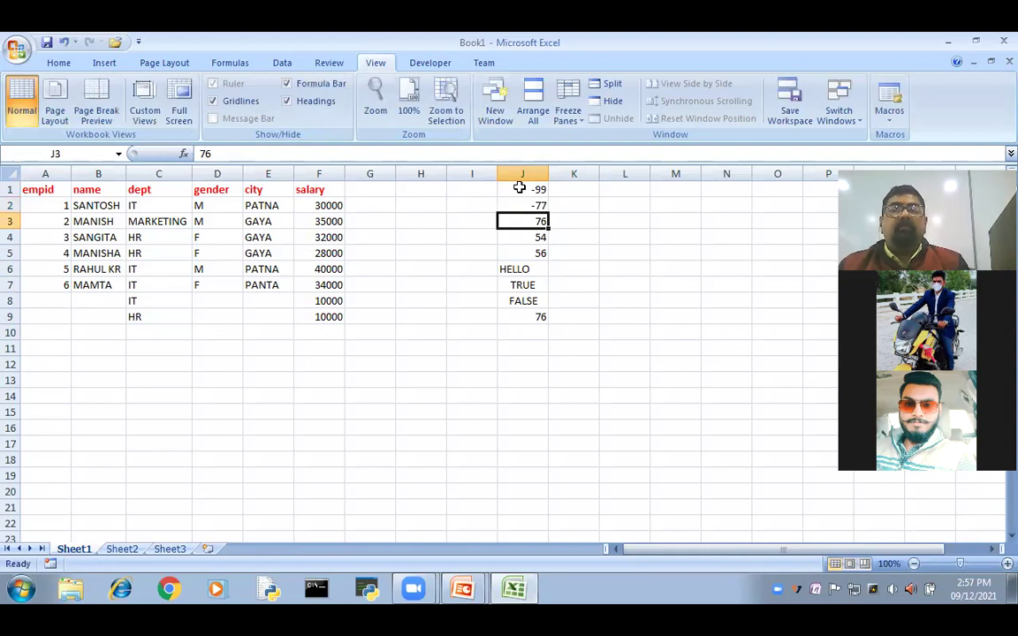
pyautogui.press('F2')
pyautogui.write('-')
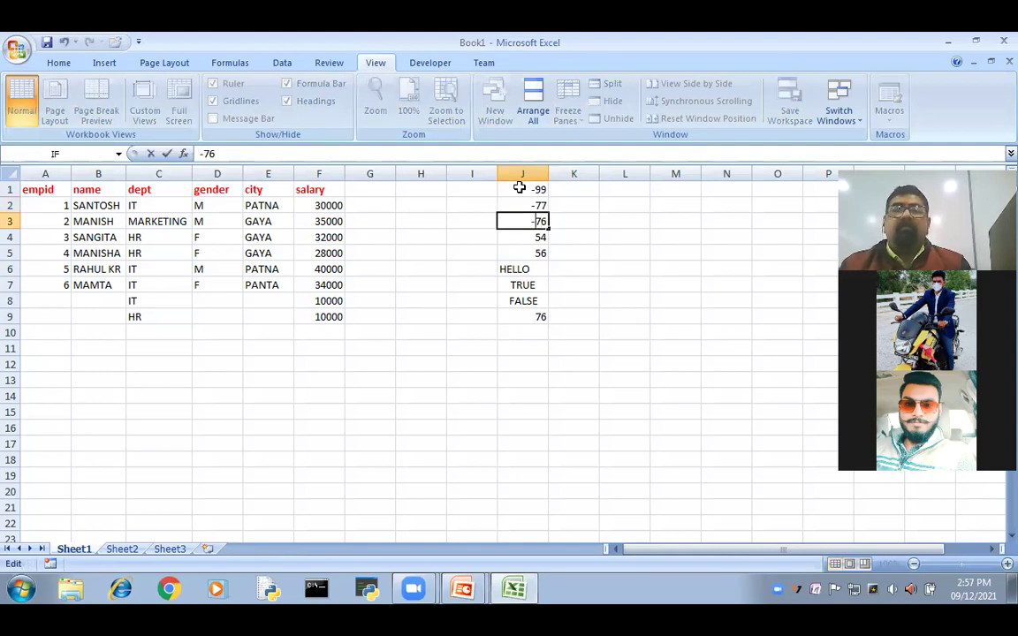
pyautogui.press('Return')
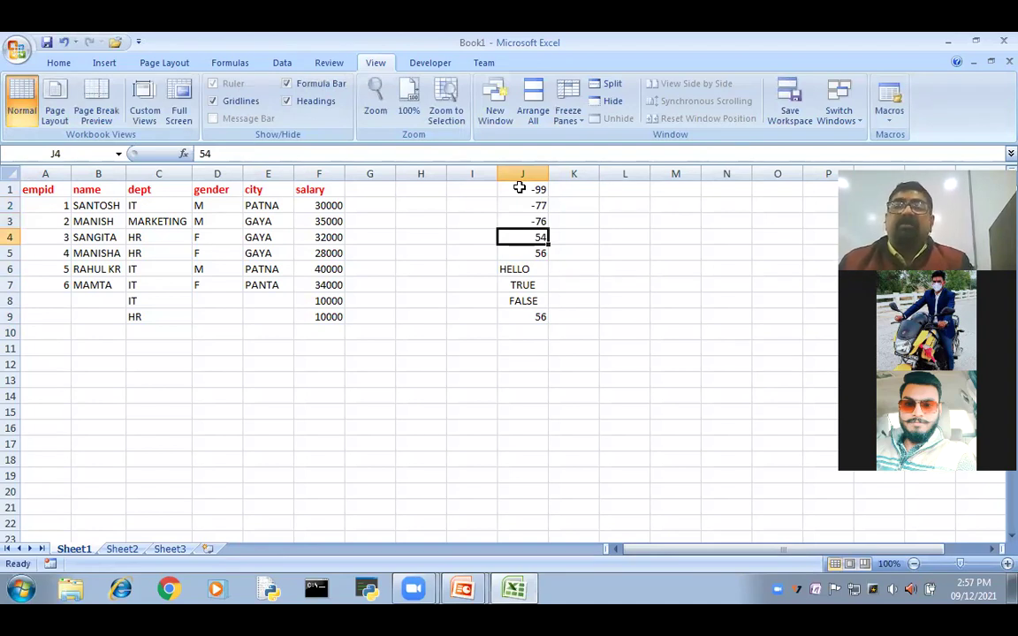
# Step: Replace the last two numbers of the list with -56 in J4 and -44 in J5
pyautogui.write('-')
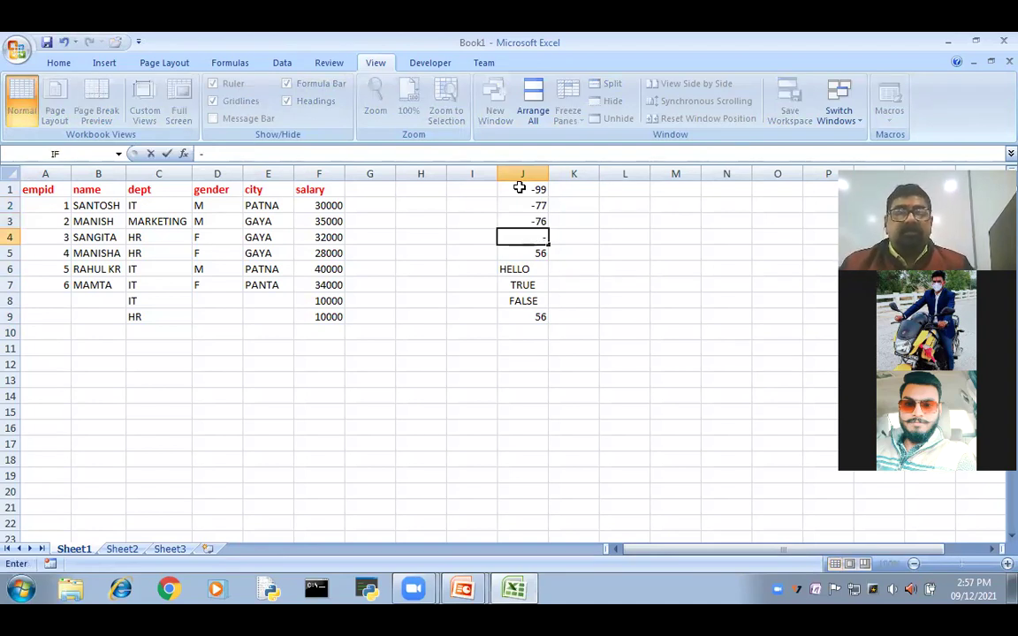
pyautogui.write('56')
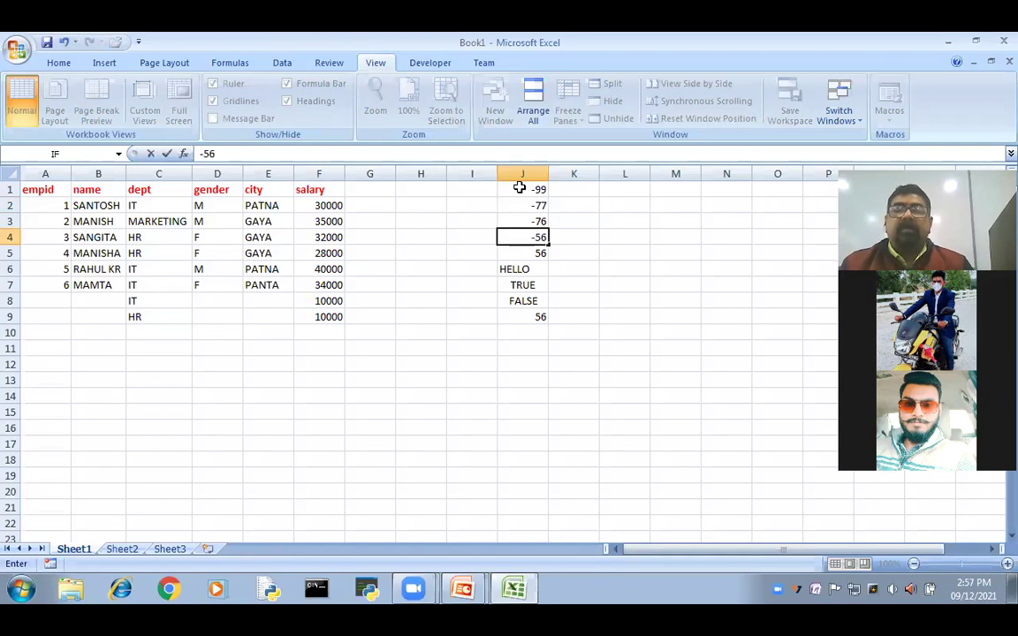
pyautogui.press('Return')
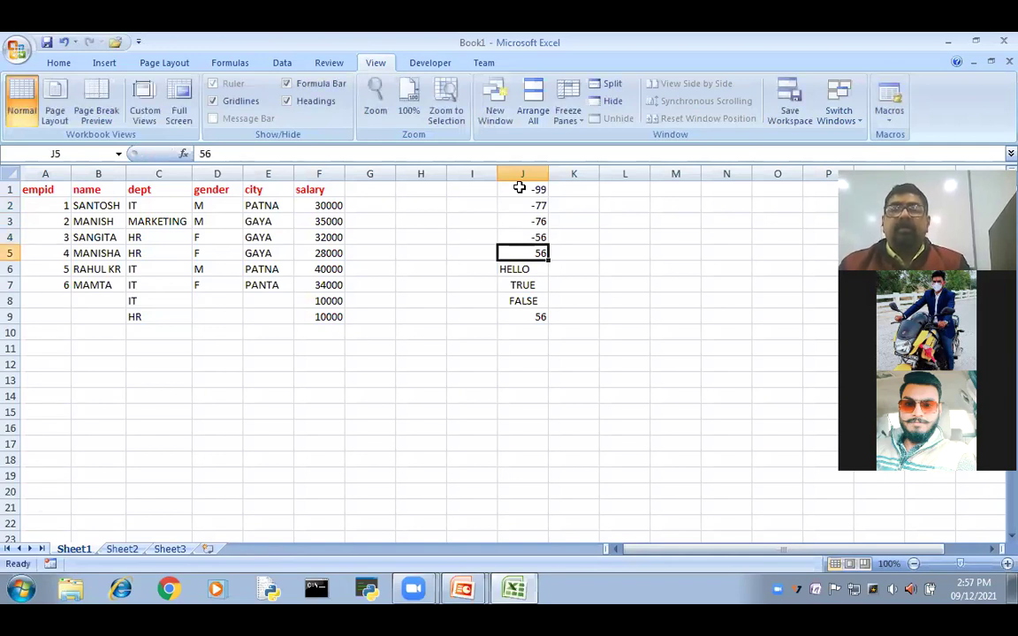
pyautogui.press('F2')
pyautogui.write('-')
pyautogui.press('BackSpace')
pyautogui.press('BackSpace')
pyautogui.press('BackSpace')
pyautogui.write('-44')
pyautogui.press('Return')
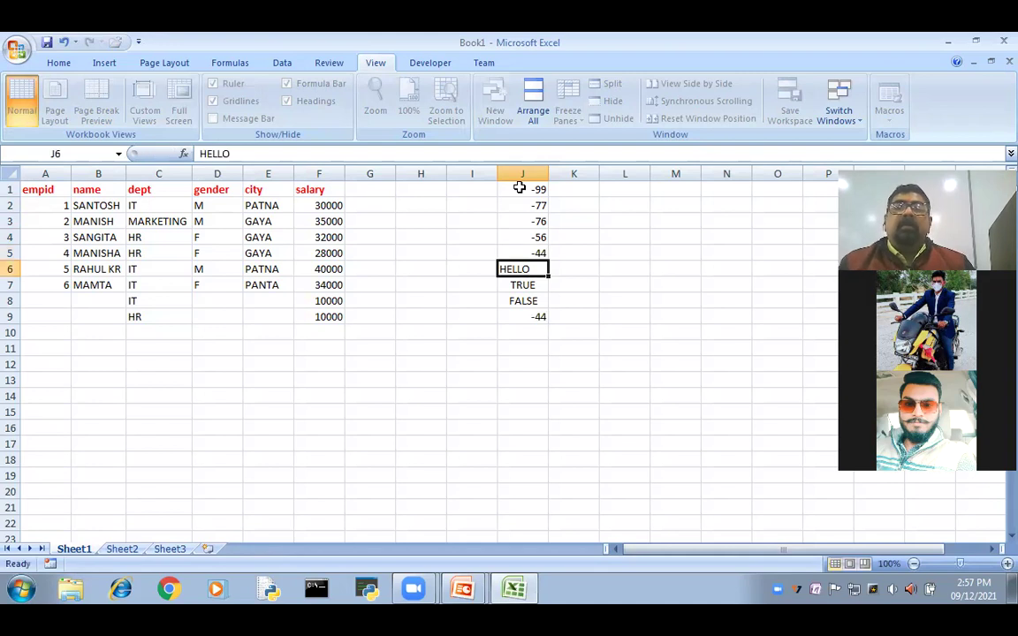
# Step: Extend the MAXA range in J9 to include the text and logical values, making it =MAXA(J1:J8)
pyautogui.click(538, 253)
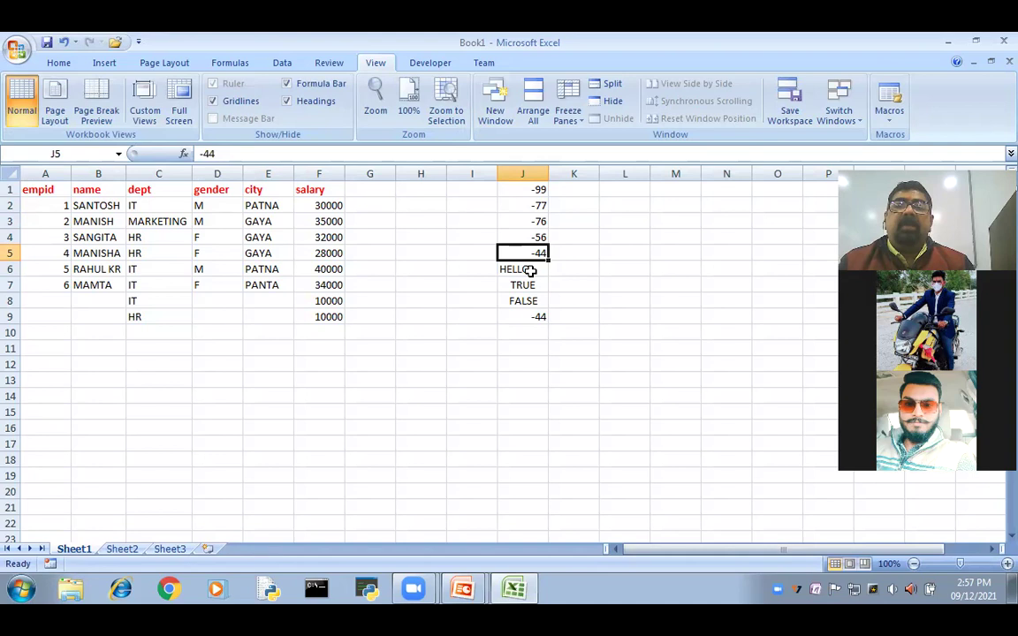
pyautogui.click(522, 318)
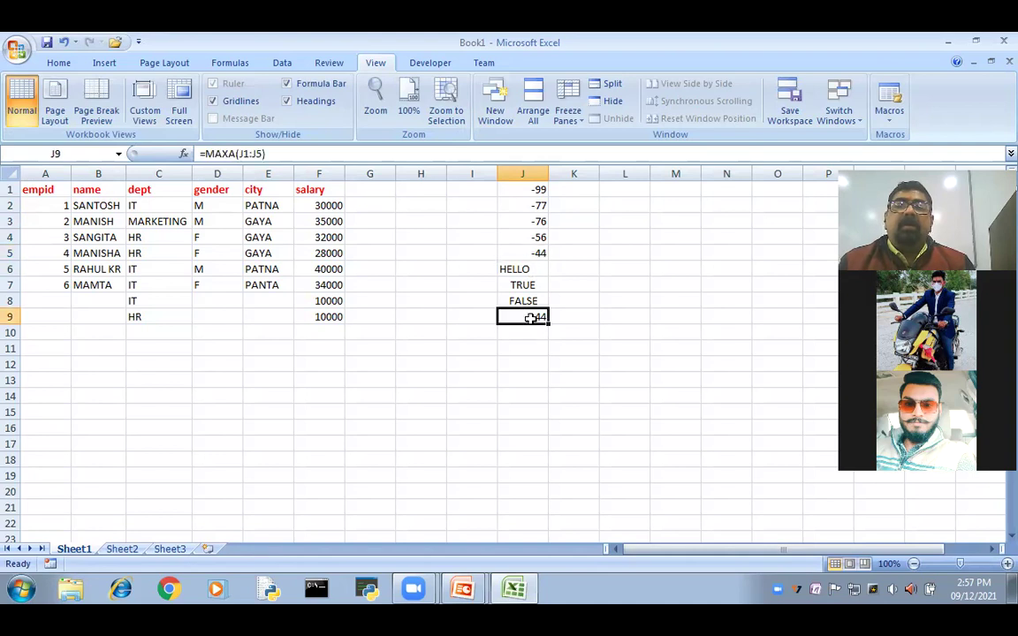
pyautogui.doubleClick(534, 318)
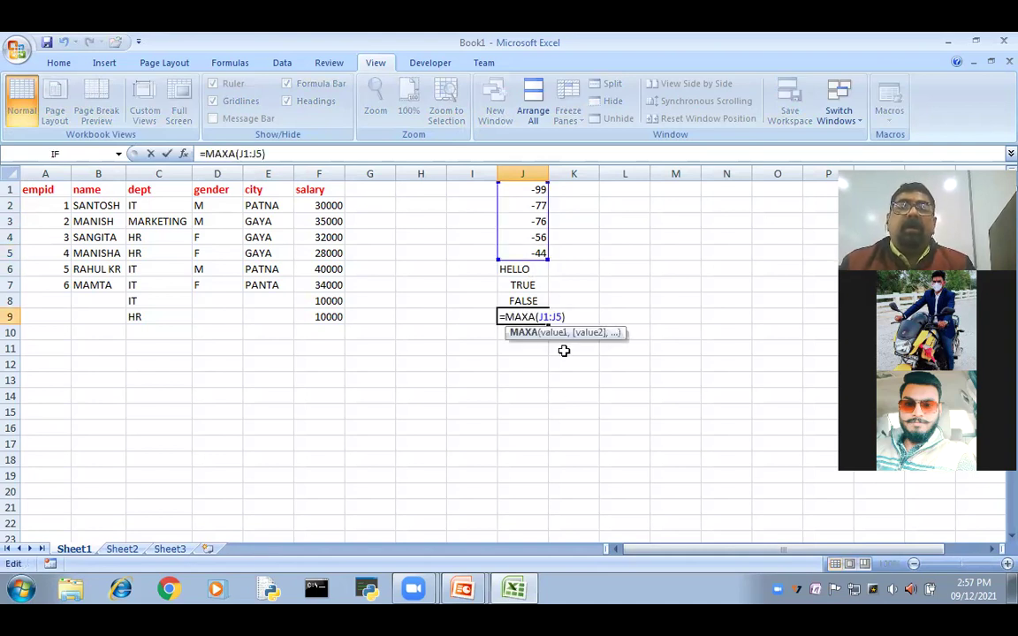
pyautogui.press('BackSpace')
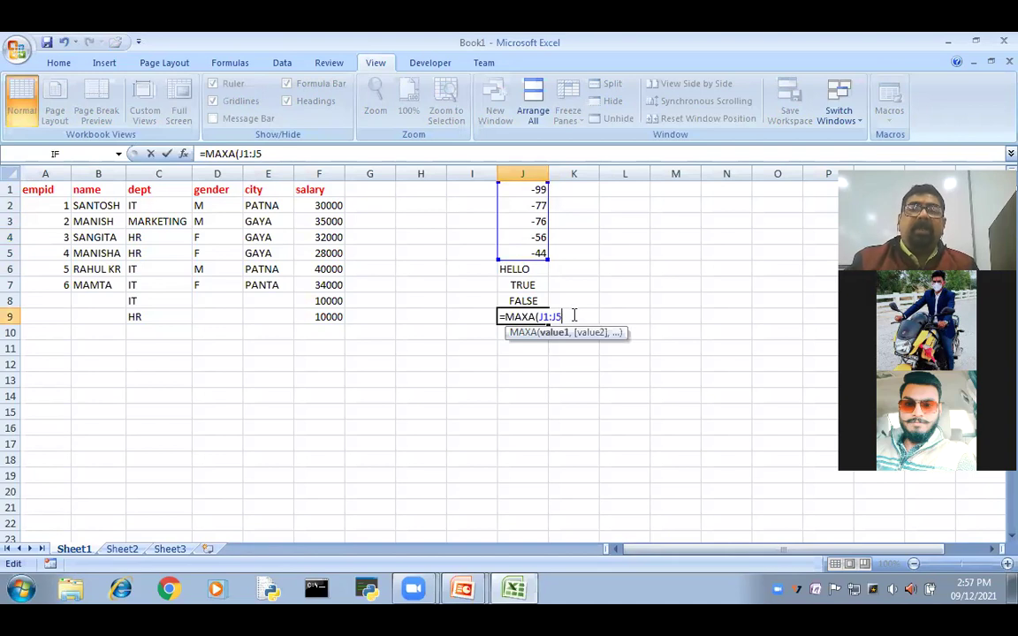
pyautogui.press('BackSpace')
pyautogui.press('BackSpace')
pyautogui.press('BackSpace')
pyautogui.press('BackSpace')
pyautogui.press('BackSpace')
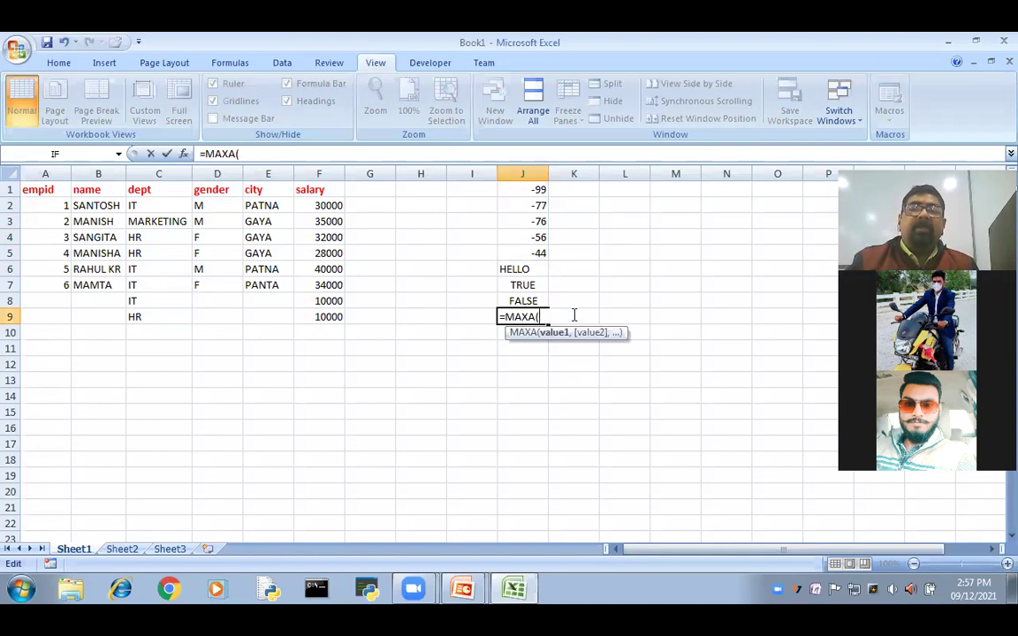
pyautogui.click(516, 192)
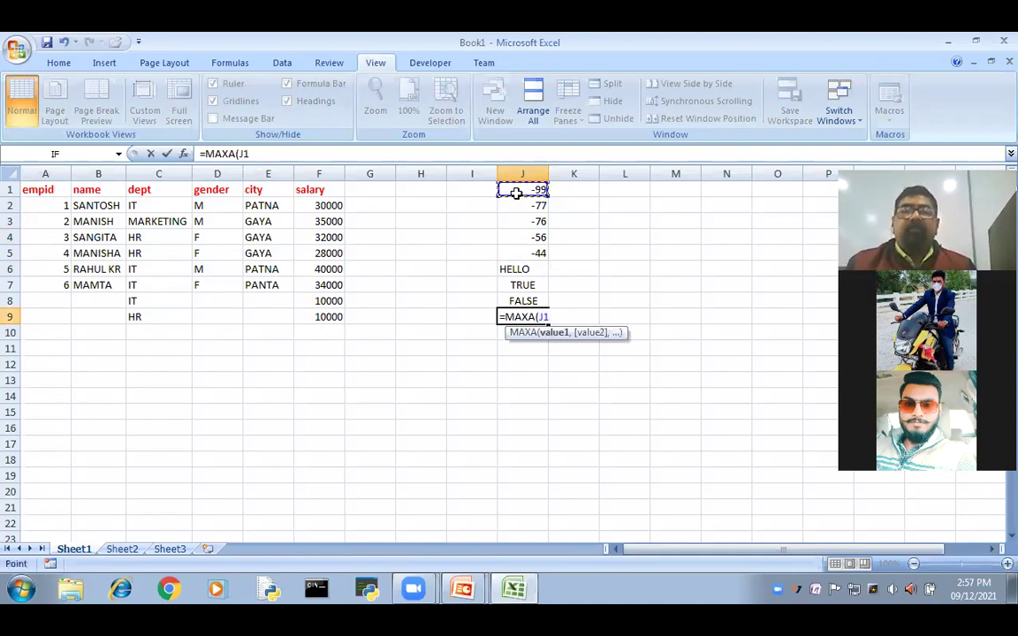
pyautogui.moveTo(516, 192); pyautogui.dragTo(523, 236)
pyautogui.hotkey('shift', 'Down')
pyautogui.hotkey('shift', 'Down')
pyautogui.hotkey('shift', 'Down')
pyautogui.hotkey('shift', 'Down')
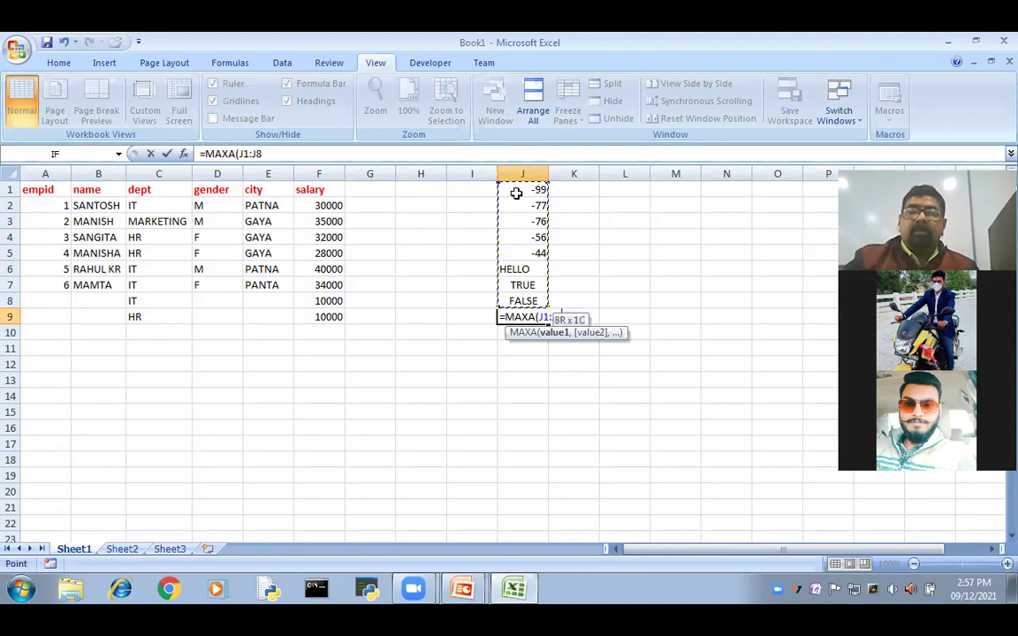
pyautogui.write(')')
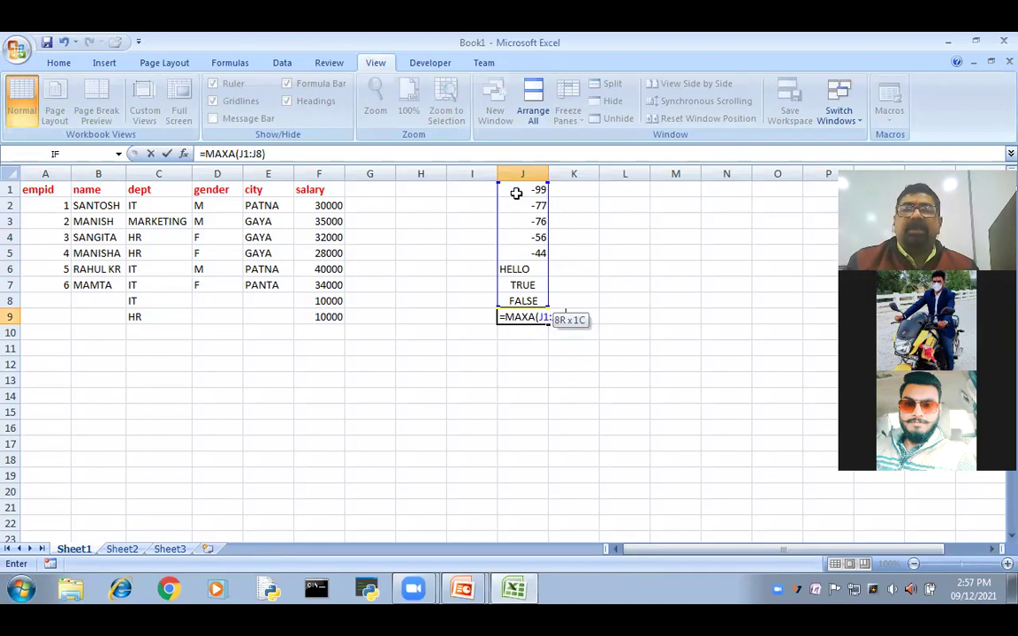
pyautogui.press('Return')
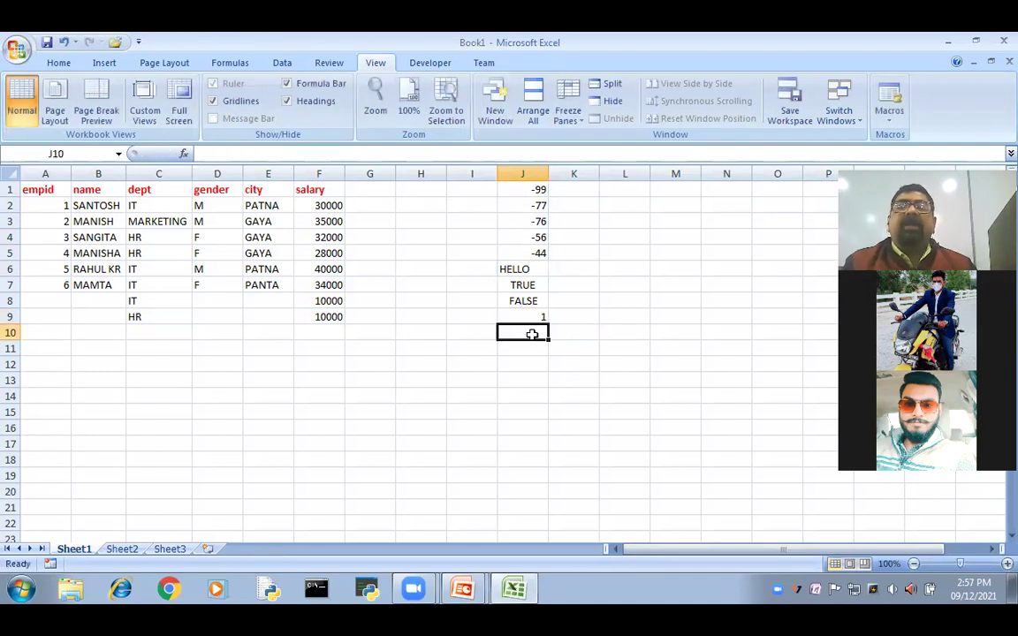
pyautogui.click(522, 270)
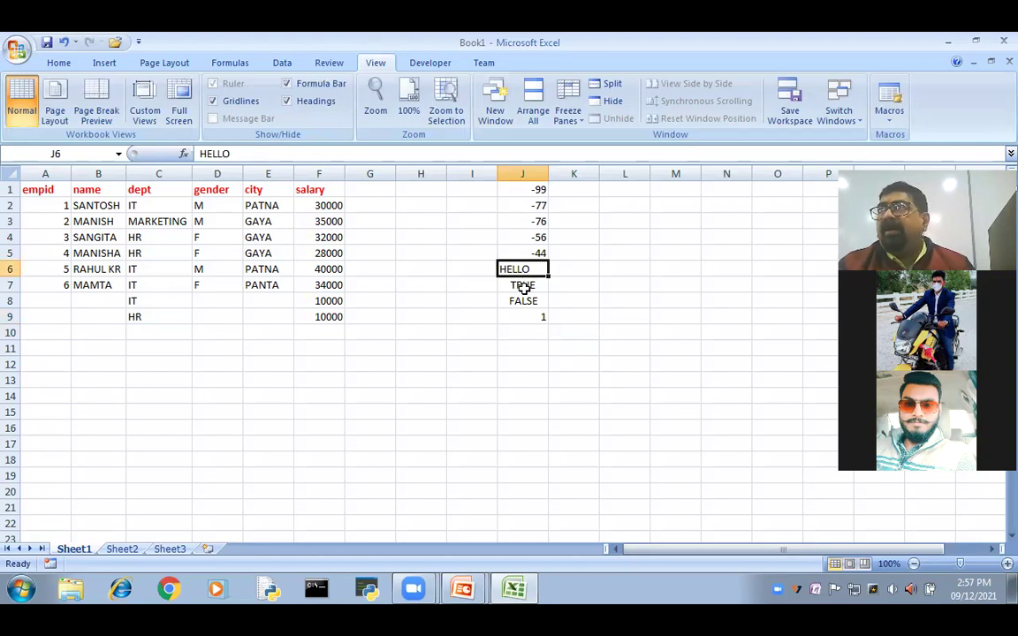
# Step: Replace the logical value in J7 with -1 and check the MAXA formula in J9
pyautogui.click(524, 286)
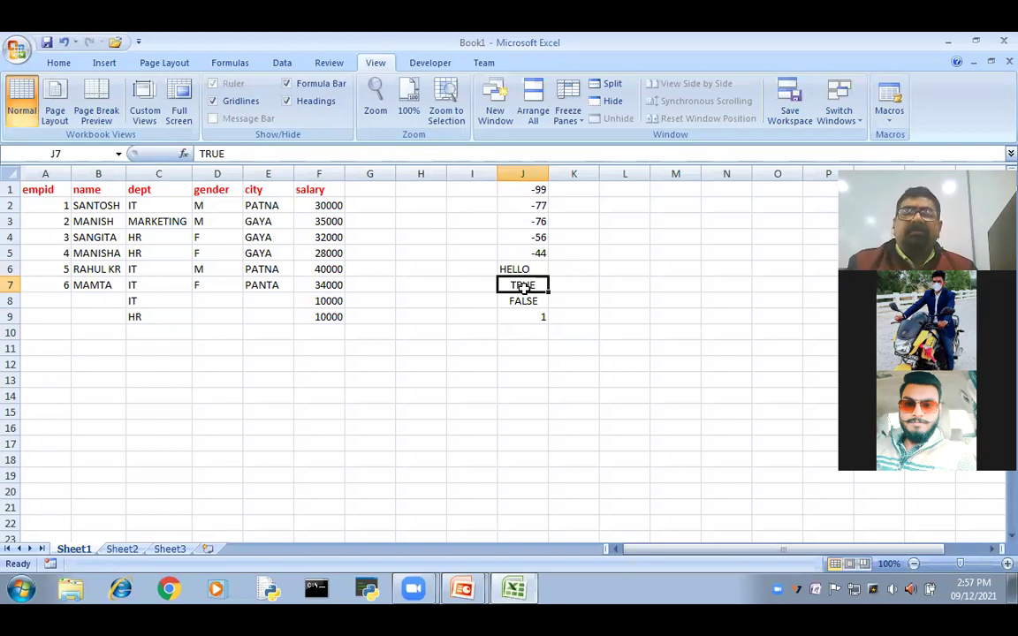
pyautogui.write('-1')
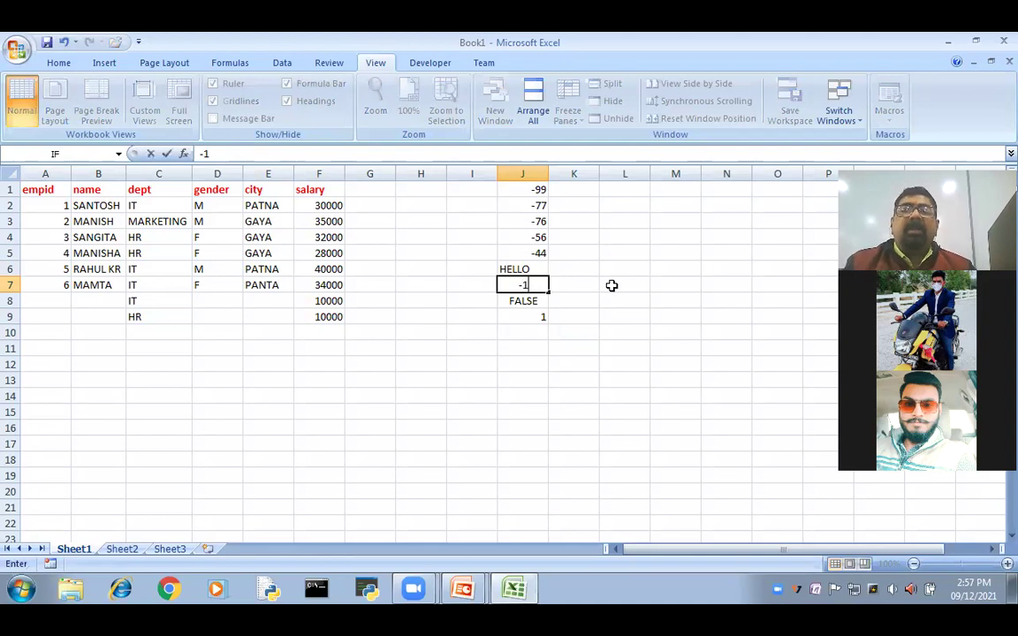
pyautogui.press('Return')
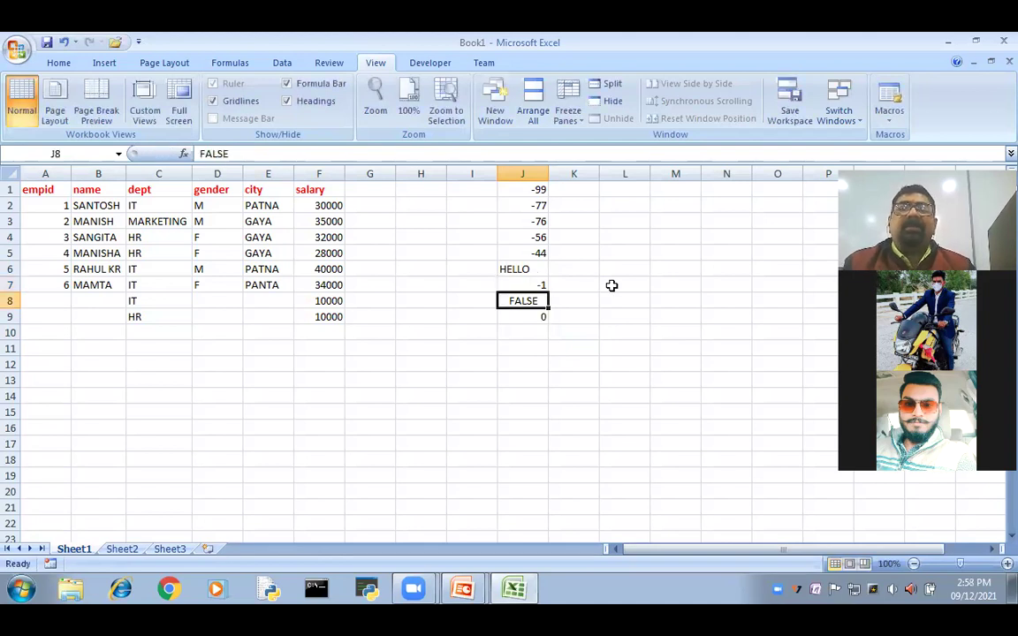
pyautogui.click(534, 317)
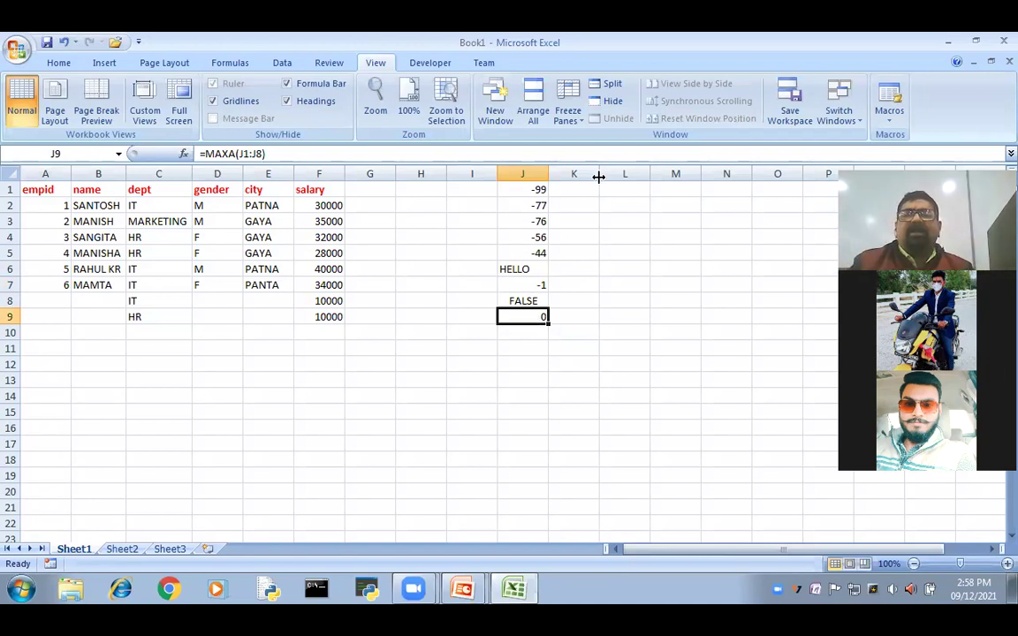
pyautogui.click(814, 249)
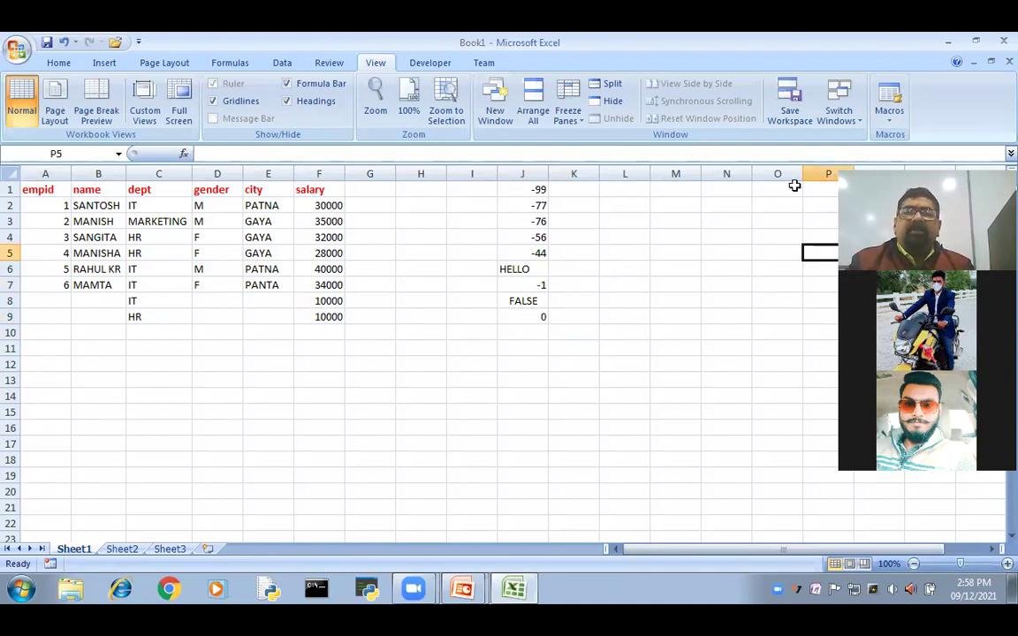
# Step: Enter the logical value true in two different letter casings beside the list: tRUE in K6 and True in K7
pyautogui.click(583, 274)
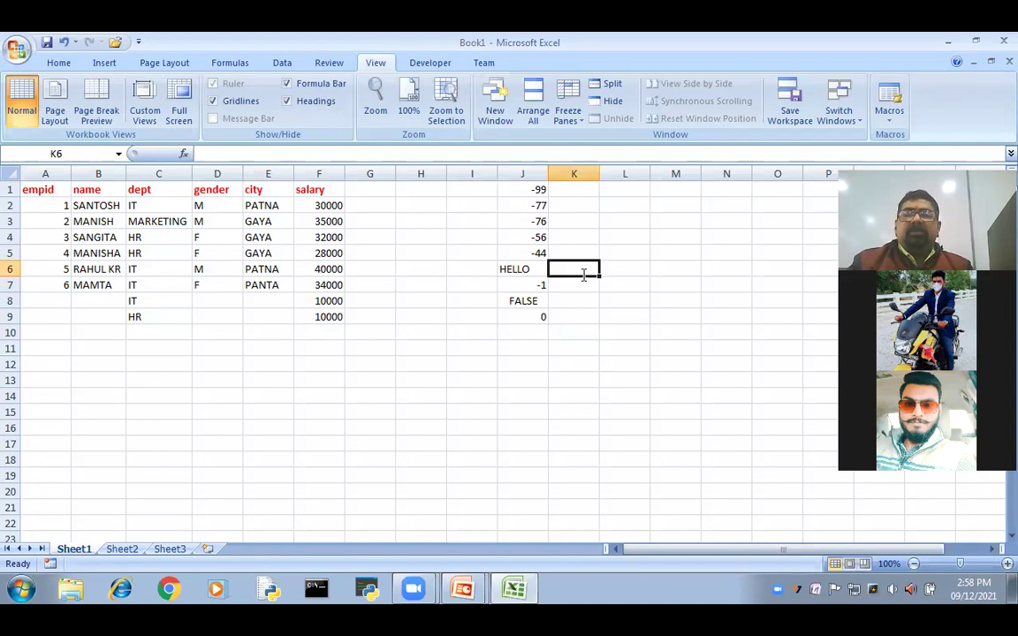
pyautogui.write('tREUE')
pyautogui.press('BackSpace')
pyautogui.press('BackSpace')
pyautogui.press('BackSpace')
pyautogui.write('UE')
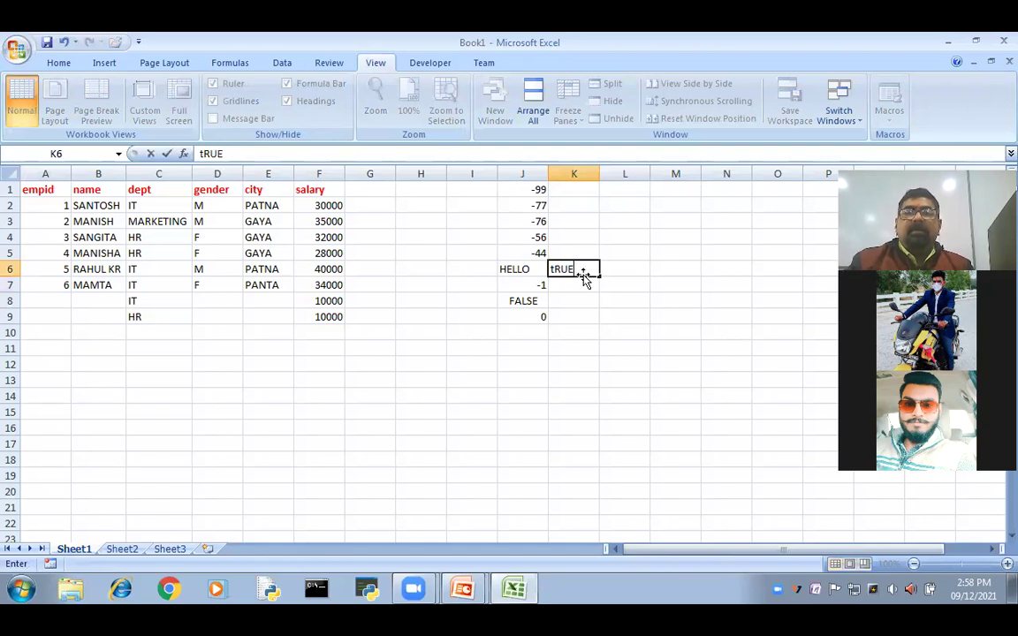
pyautogui.press('Return')
pyautogui.write('Tri')
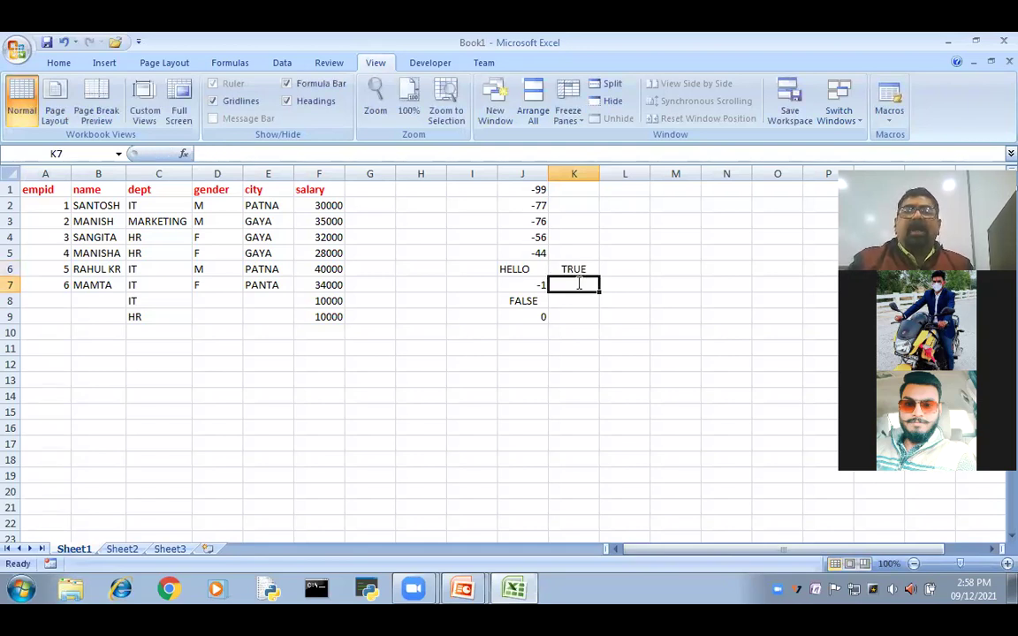
pyautogui.press('BackSpace')
pyautogui.write('ue')
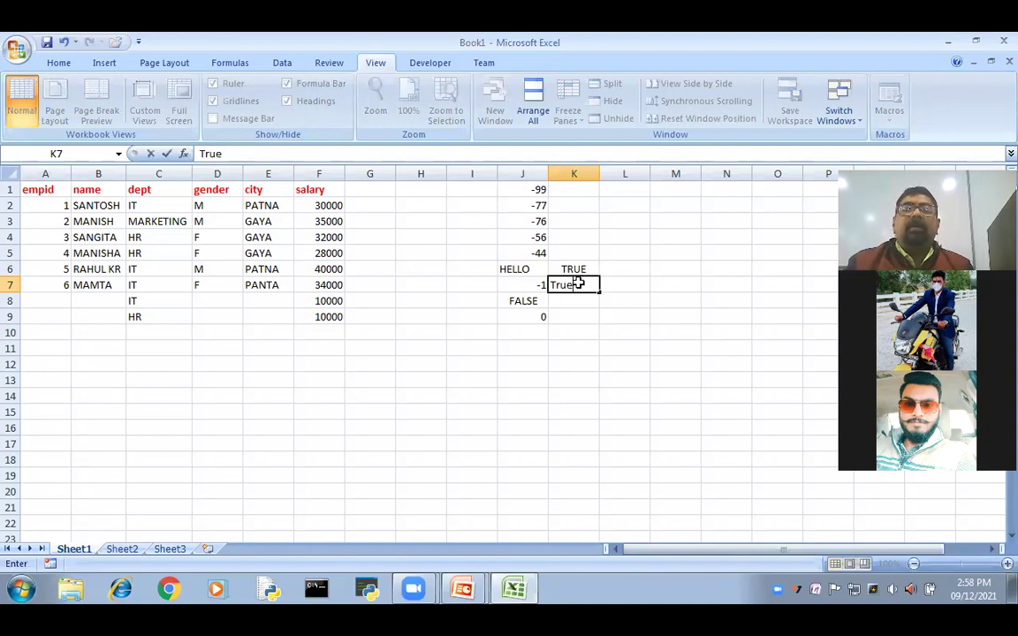
pyautogui.press('Return')
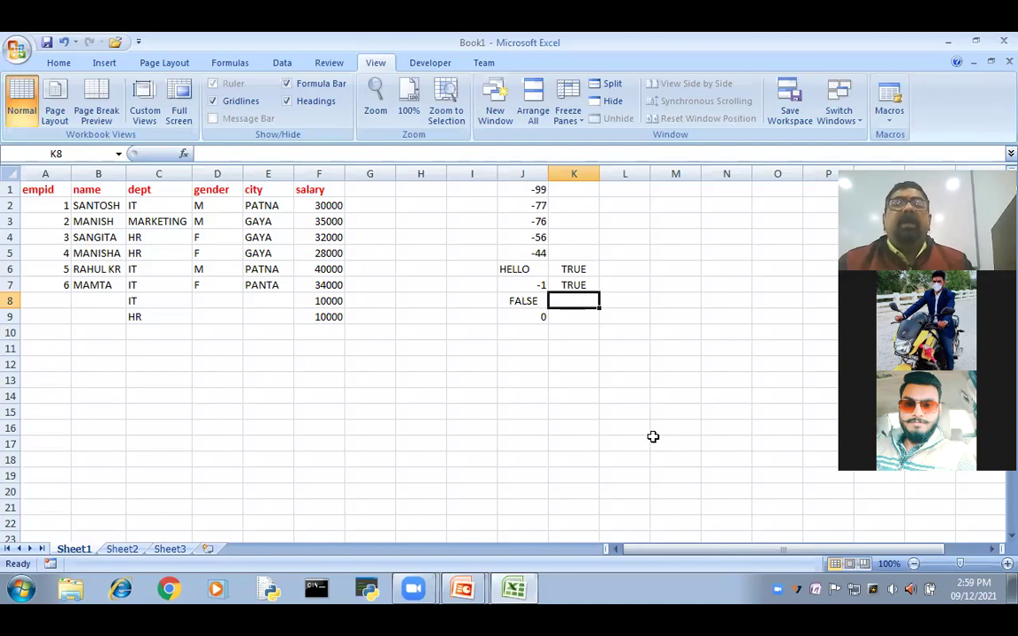
# Step: Change the function in J9 from MAXA to MINA, keeping the range J1:J8
pyautogui.doubleClick(530, 316)
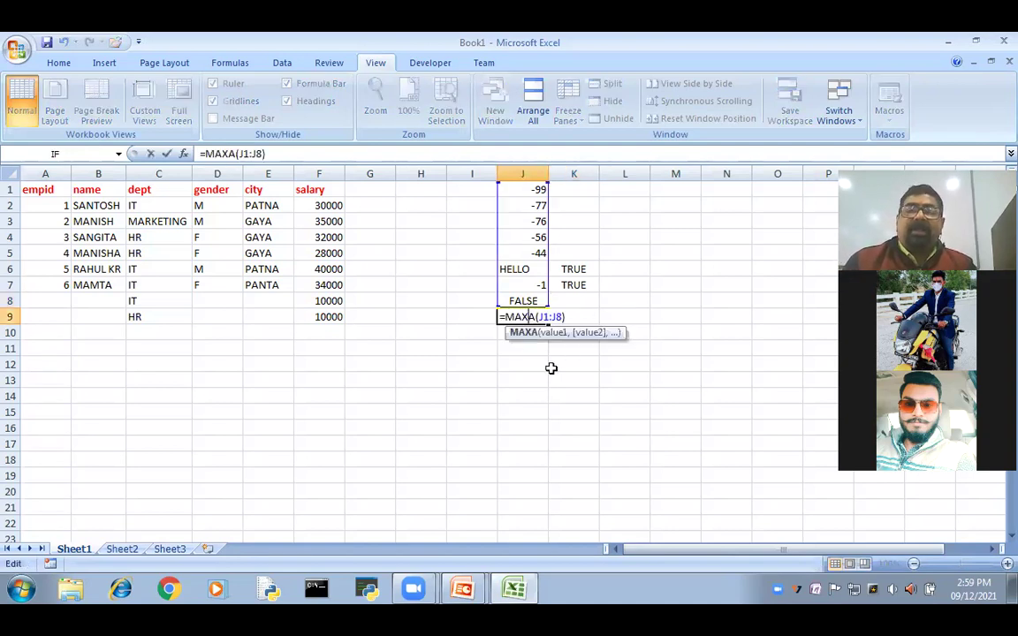
pyautogui.press('BackSpace')
pyautogui.press('BackSpace')
pyautogui.press('BackSpace')
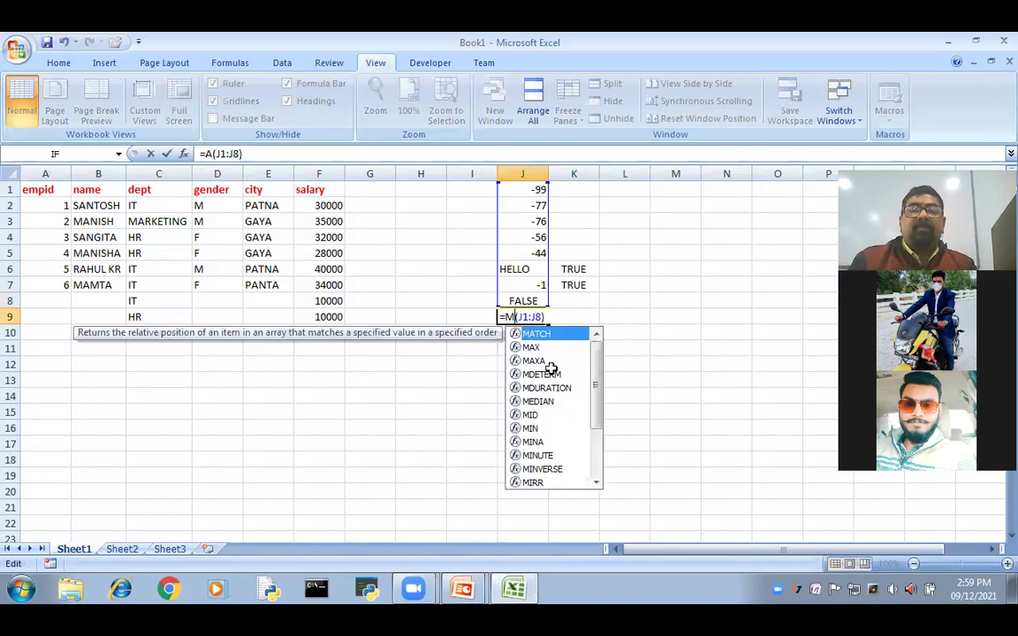
pyautogui.press('BackSpace')
pyautogui.write('MINA')
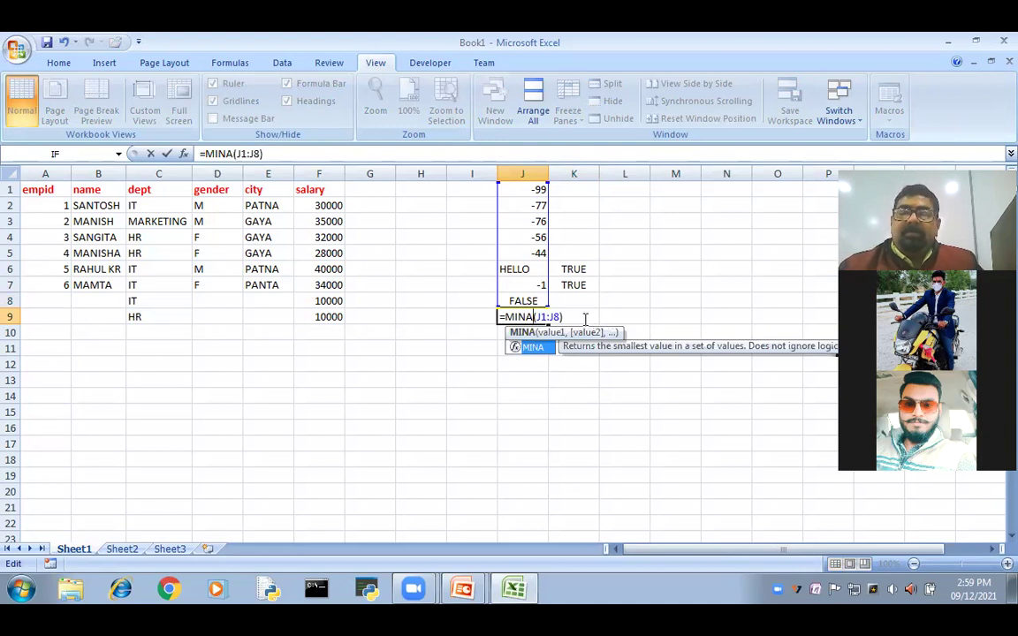
pyautogui.press('Escape')
pyautogui.press('Return')
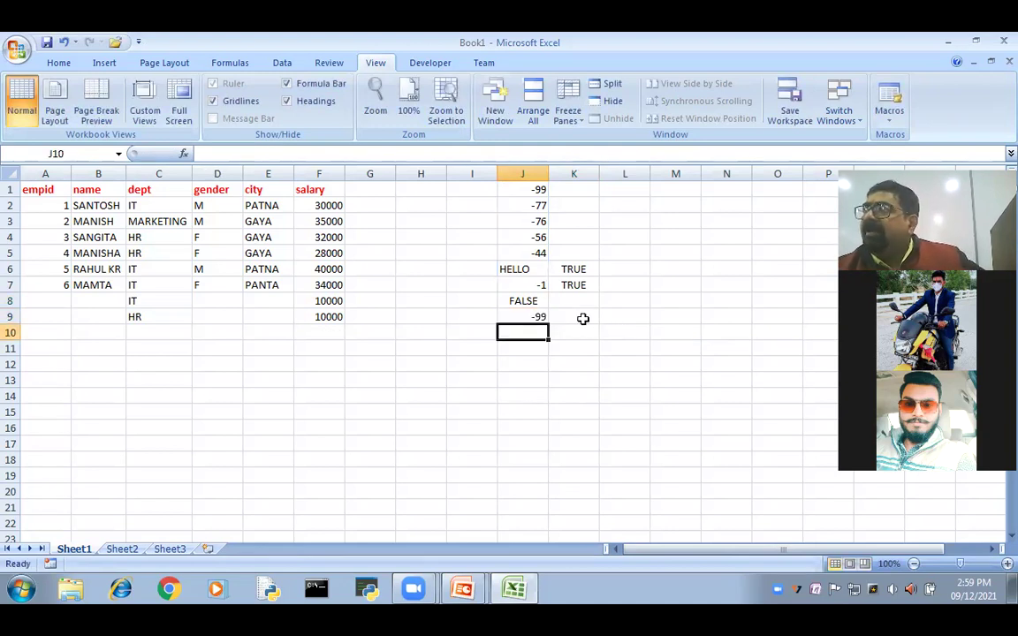